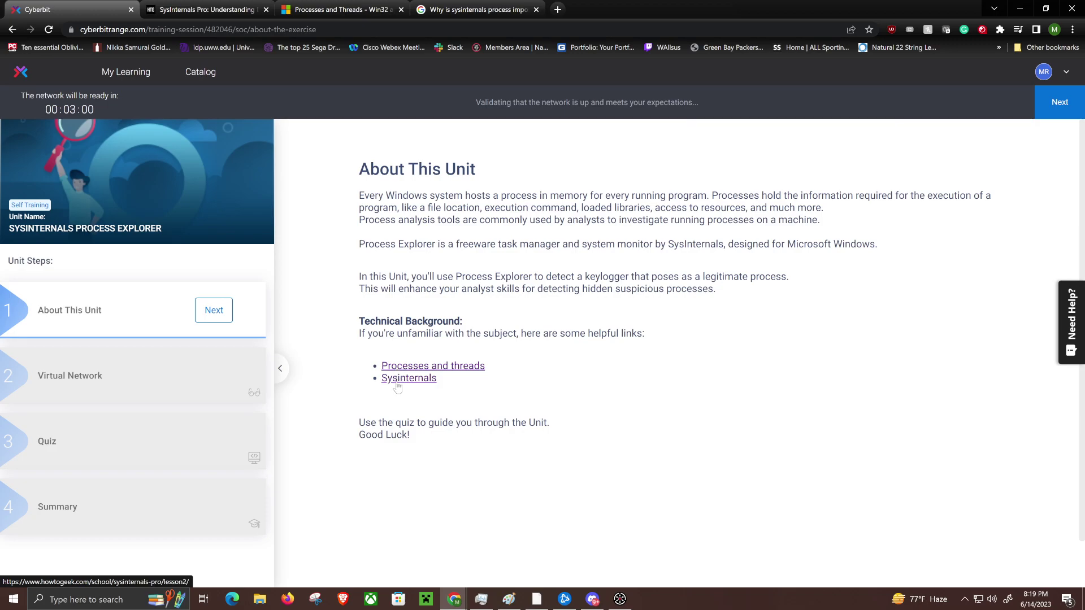
# Close the Google search page and read what Process Explorer can do in the How-To Geek article
pyautogui.click(537, 9)
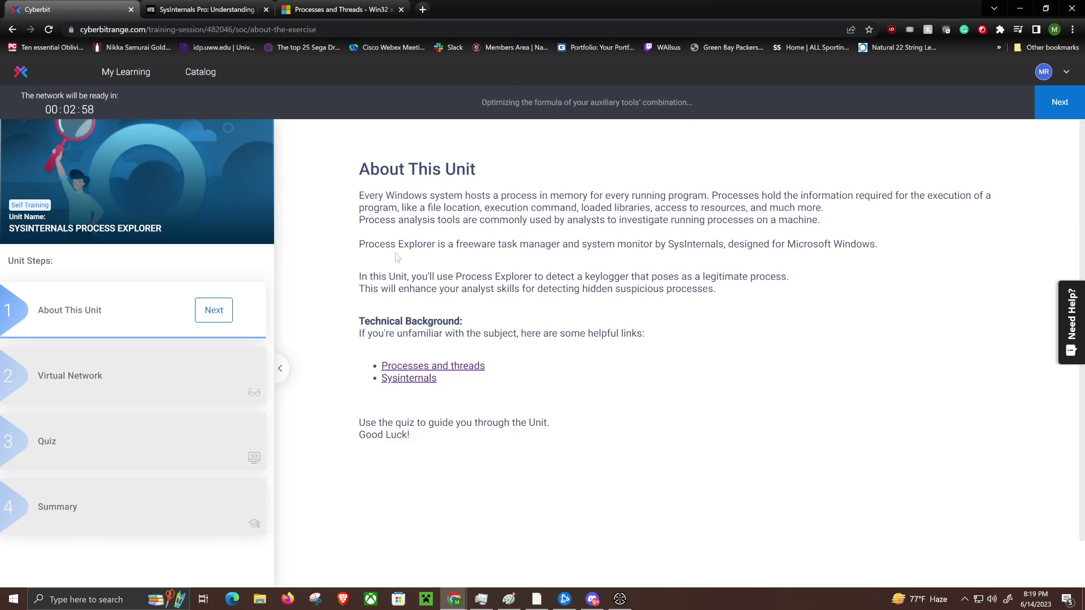
pyautogui.click(228, 4)
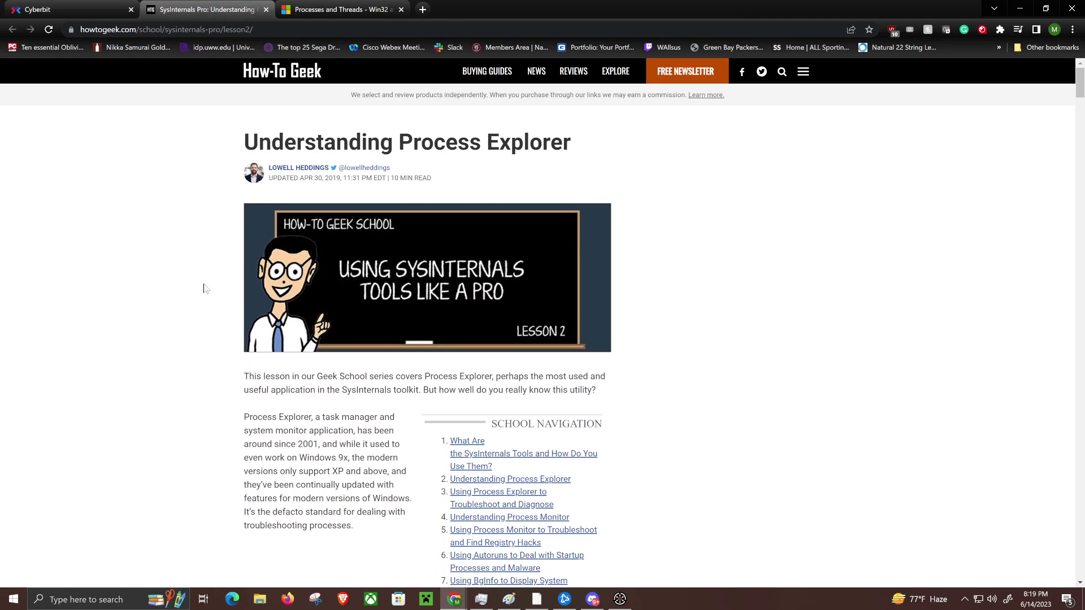
pyautogui.click(288, 11)
pyautogui.click(219, 8)
pyautogui.scroll(-8, 212, 305)
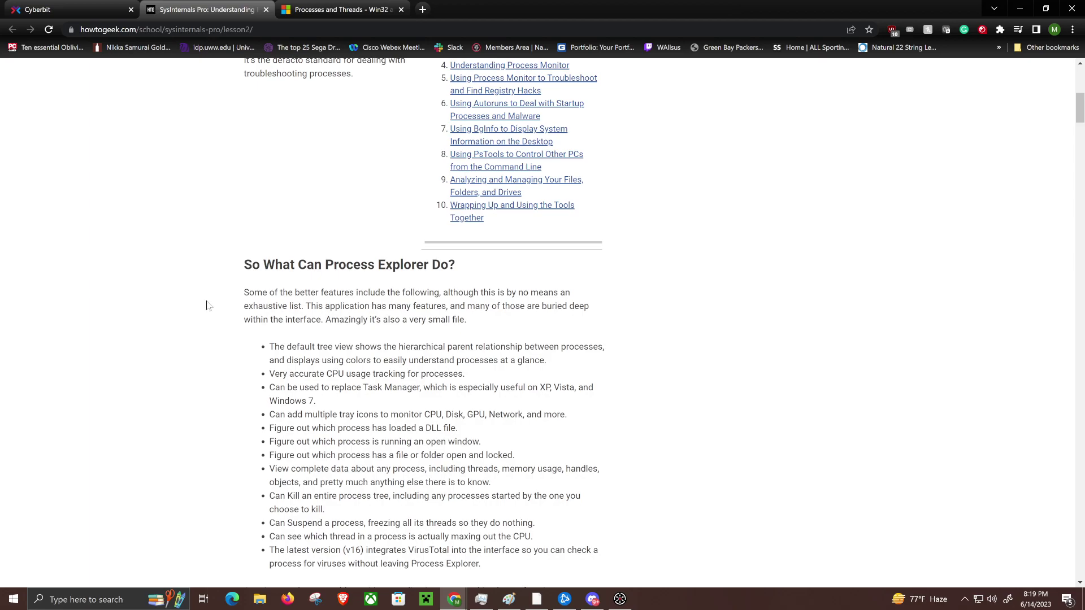
pyautogui.scroll(-1, 229, 270)
pyautogui.scroll(-1, 232, 275)
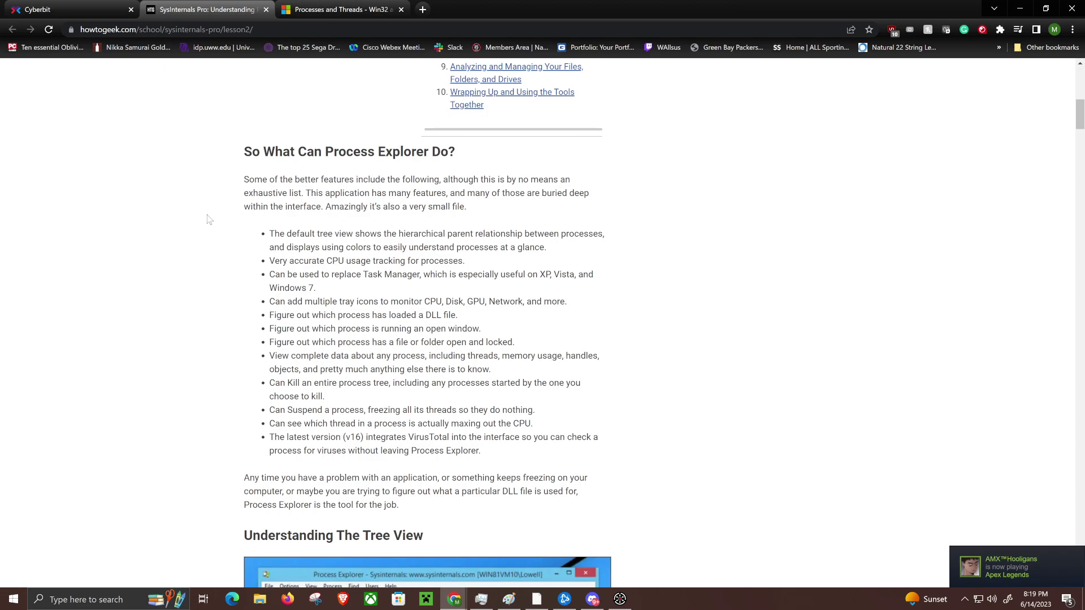
pyautogui.scroll(-1, 209, 219)
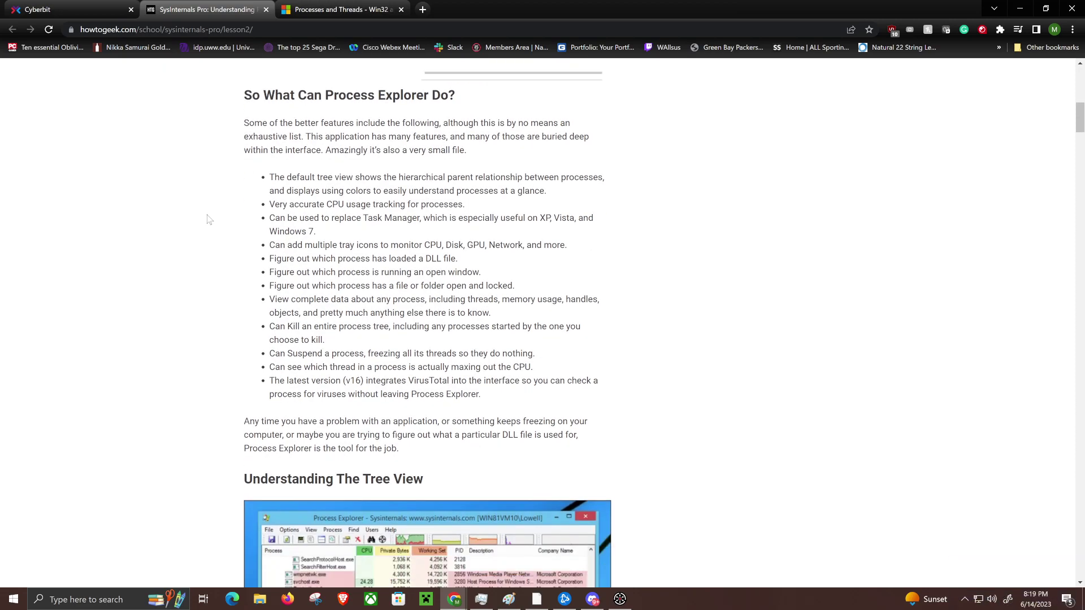
pyautogui.scroll(-1, 209, 219)
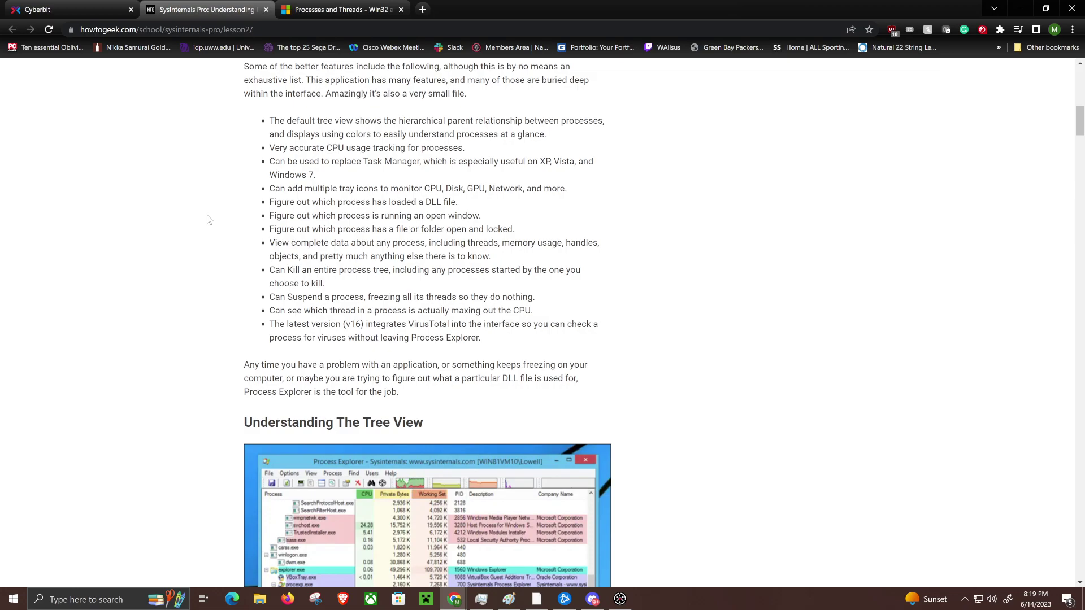
pyautogui.scroll(-2, 210, 219)
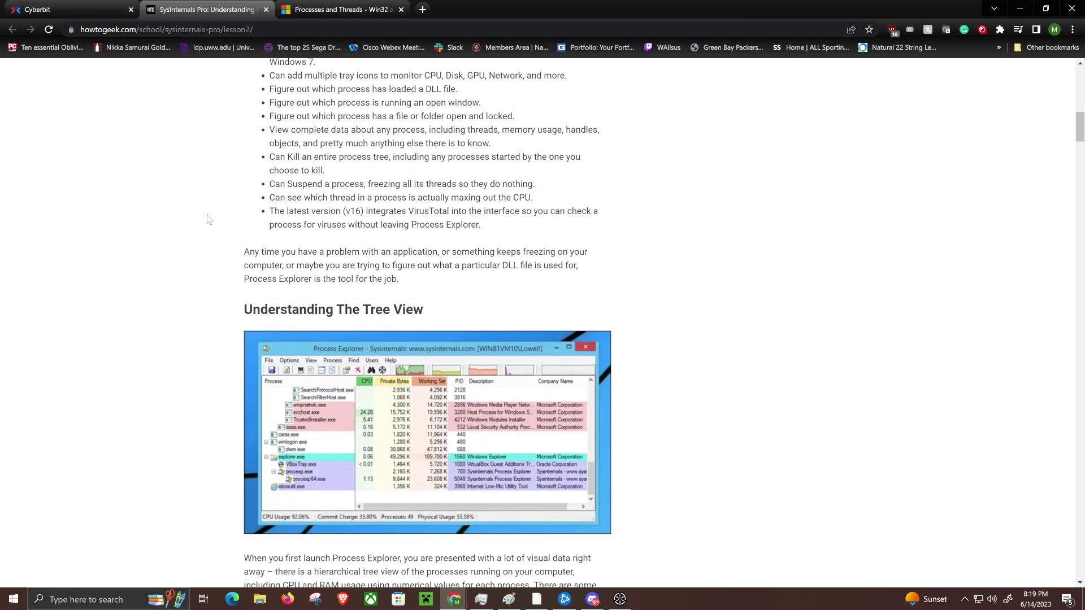
pyautogui.scroll(1, 209, 220)
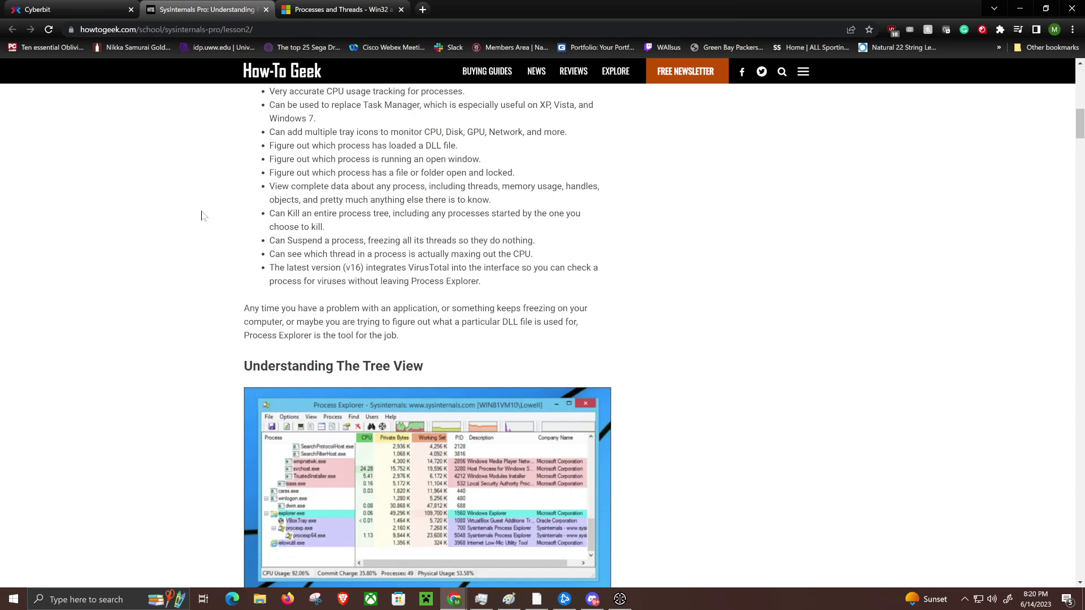
pyautogui.scroll(-1, 202, 216)
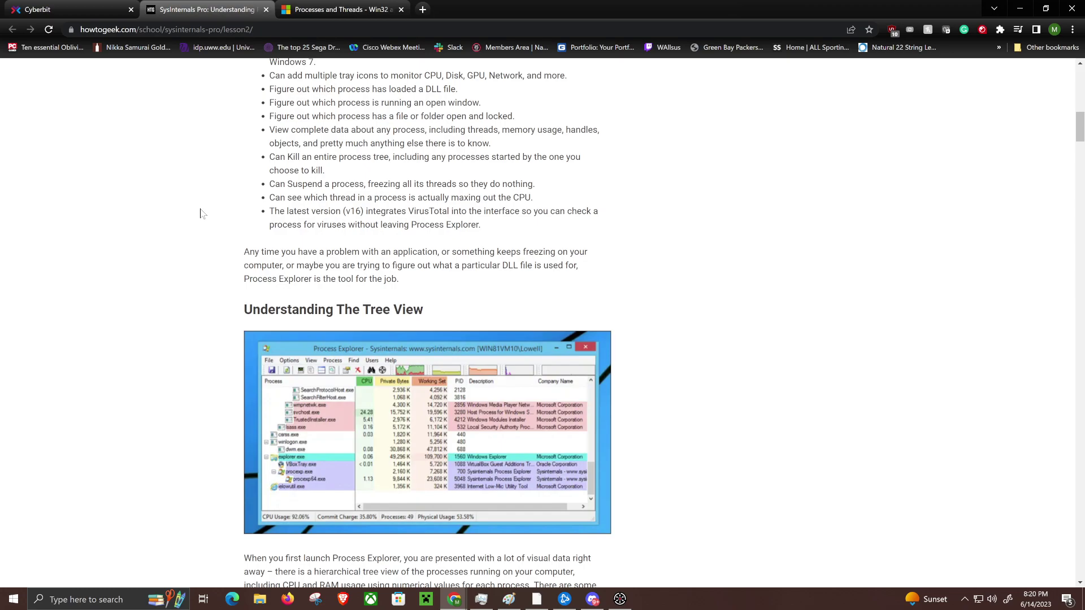
# Read the article's sections on the tree view and the meaning of the process colors
pyautogui.scroll(-1, 201, 214)
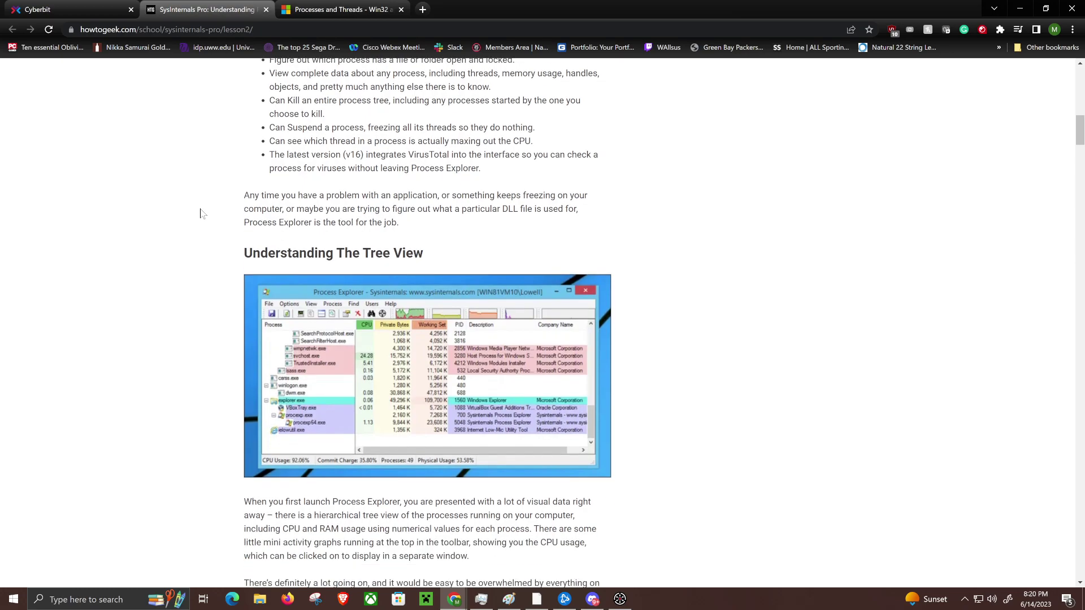
pyautogui.scroll(-2, 202, 214)
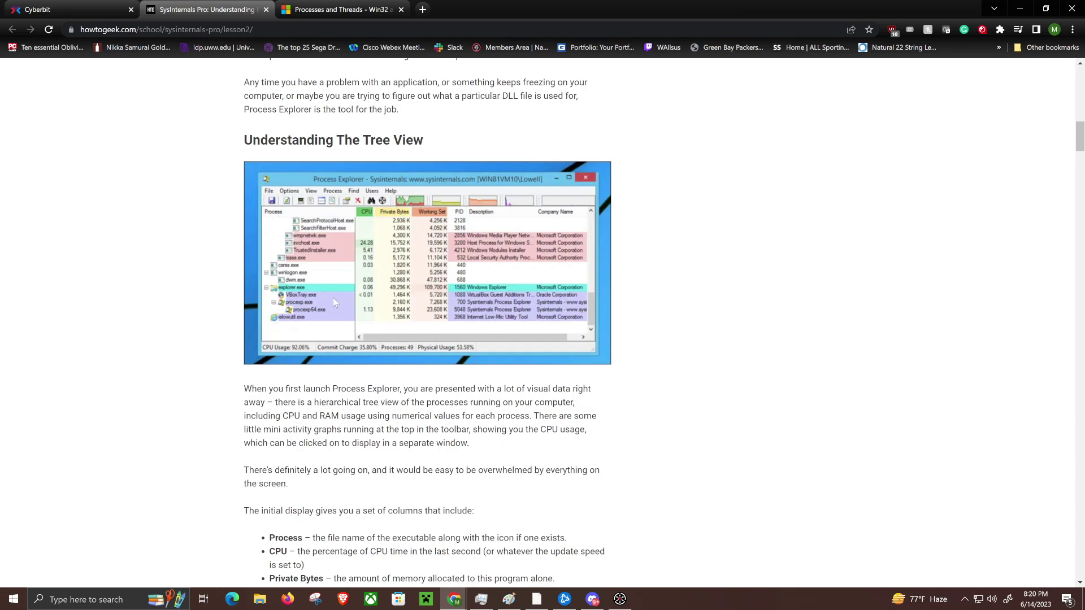
pyautogui.scroll(-5, 223, 246)
pyautogui.scroll(-12, 220, 244)
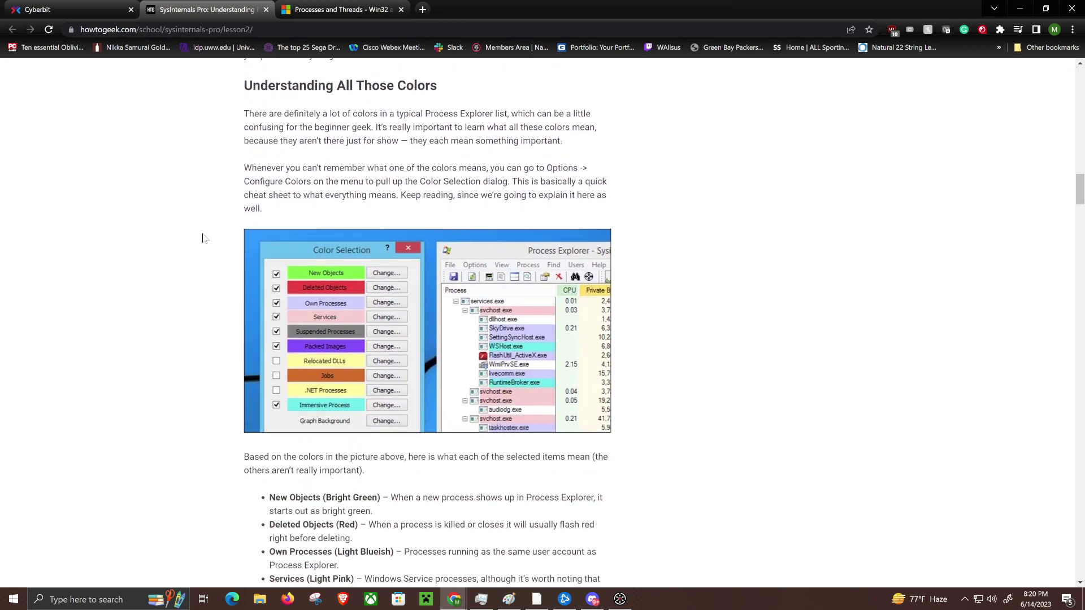
pyautogui.scroll(-1, 303, 308)
pyautogui.scroll(-2, 303, 308)
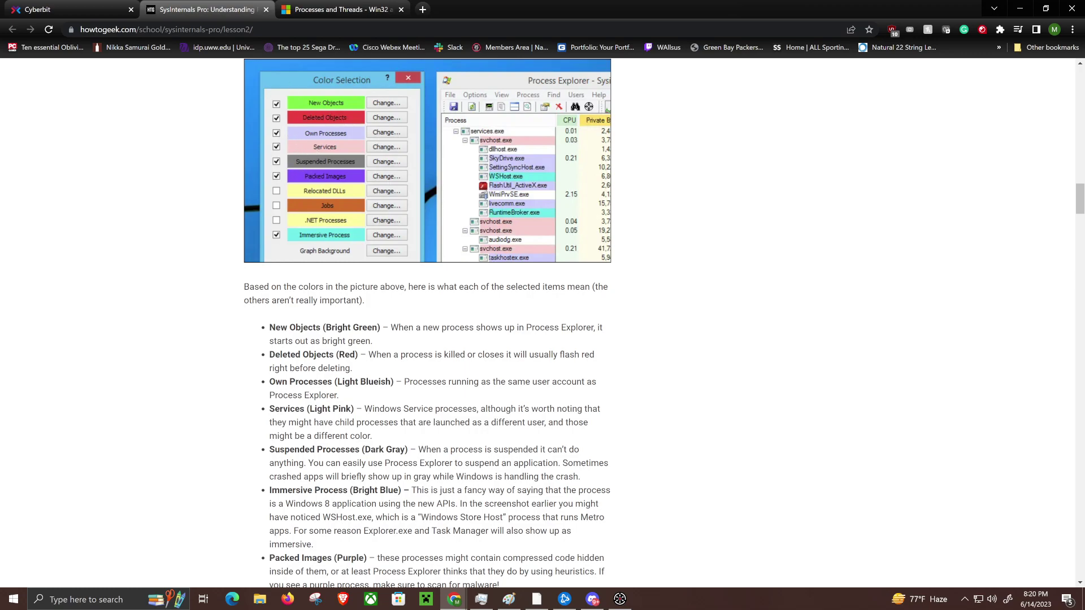
pyautogui.scroll(-2, 224, 224)
pyautogui.scroll(-4, 150, 235)
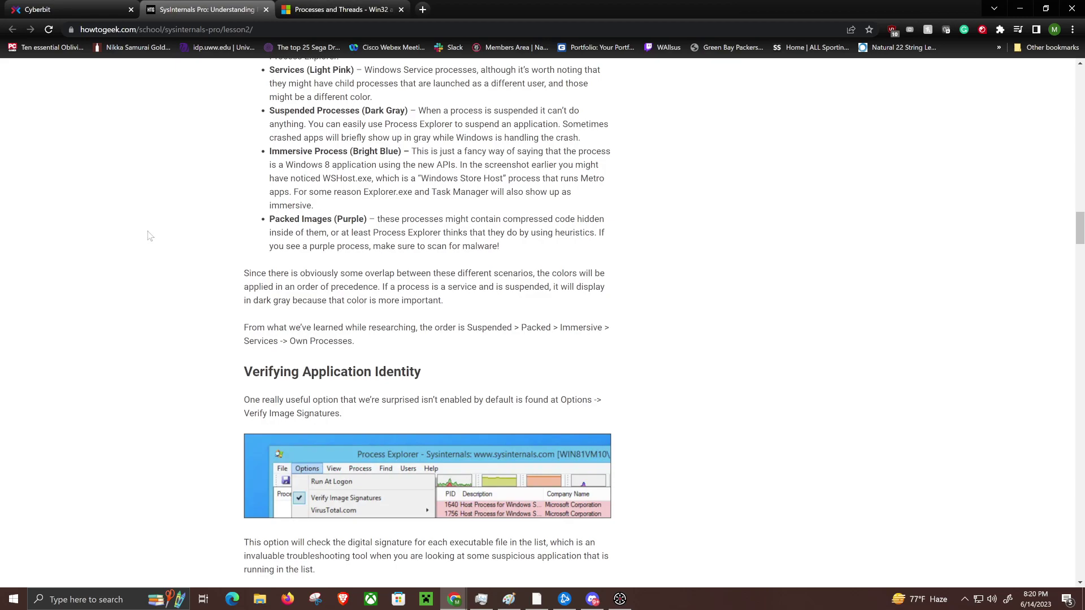
# Read the article's sections on verifying application identity, taking action on a process, and running as administrator
pyautogui.scroll(-4, 150, 235)
pyautogui.scroll(-1, 150, 236)
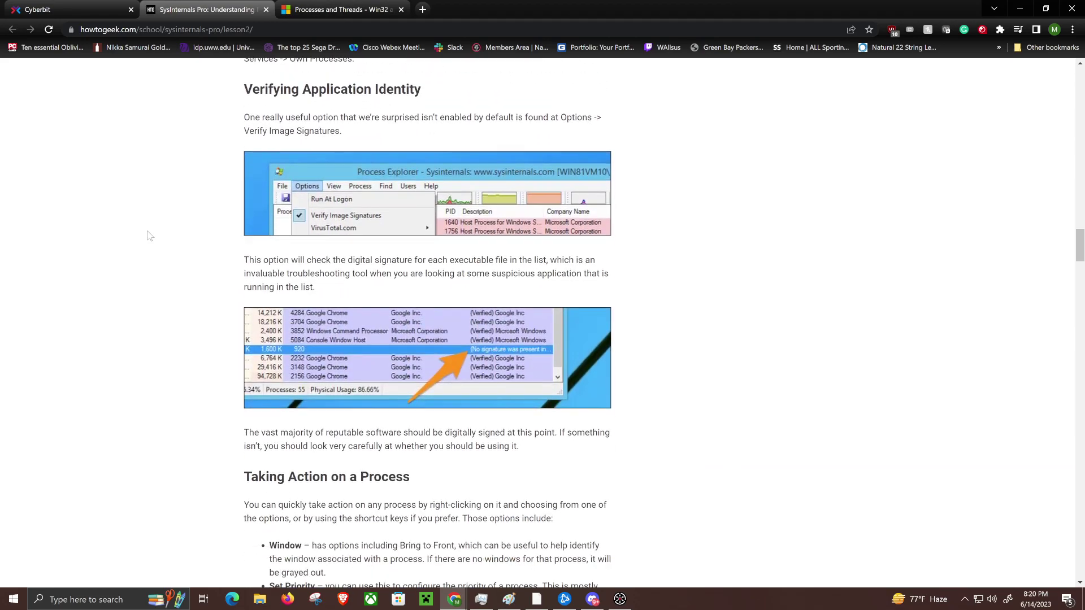
pyautogui.scroll(-10, 150, 236)
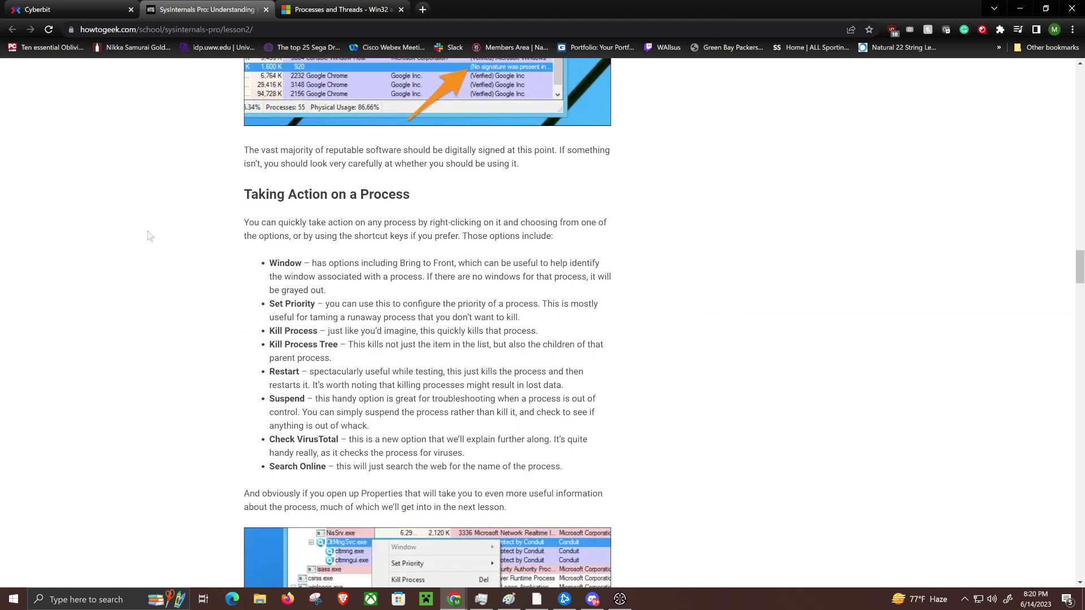
pyautogui.scroll(-1, 148, 232)
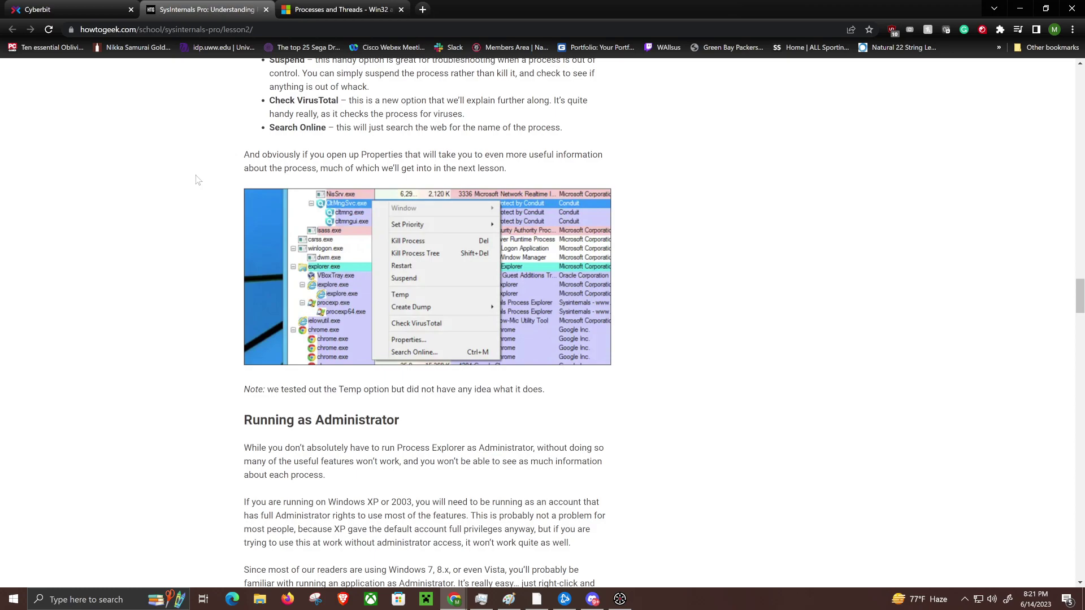
pyautogui.scroll(-6, 198, 180)
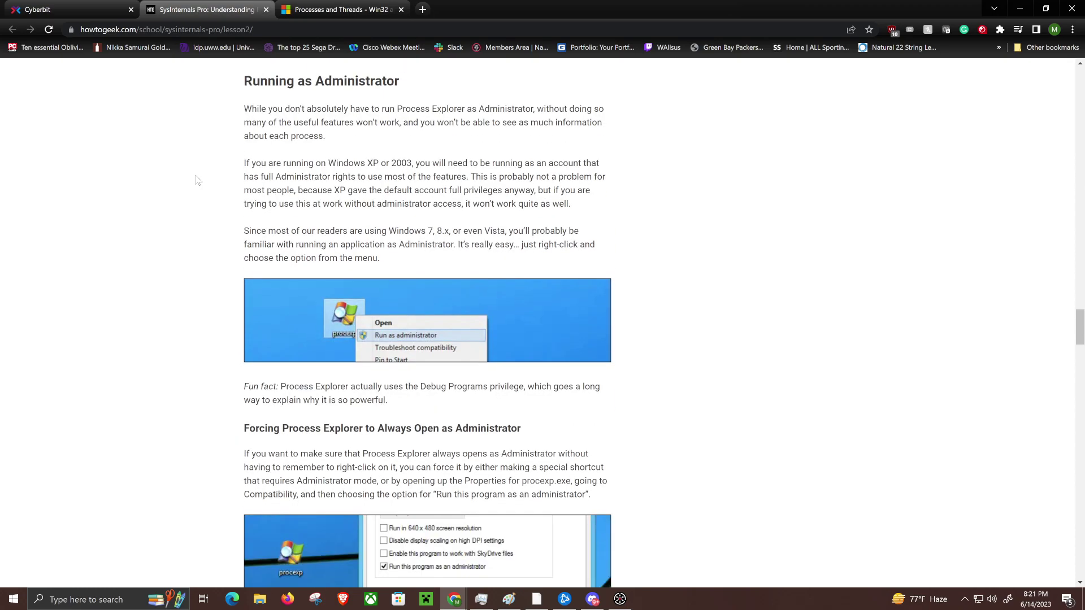
pyautogui.scroll(-5, 167, 151)
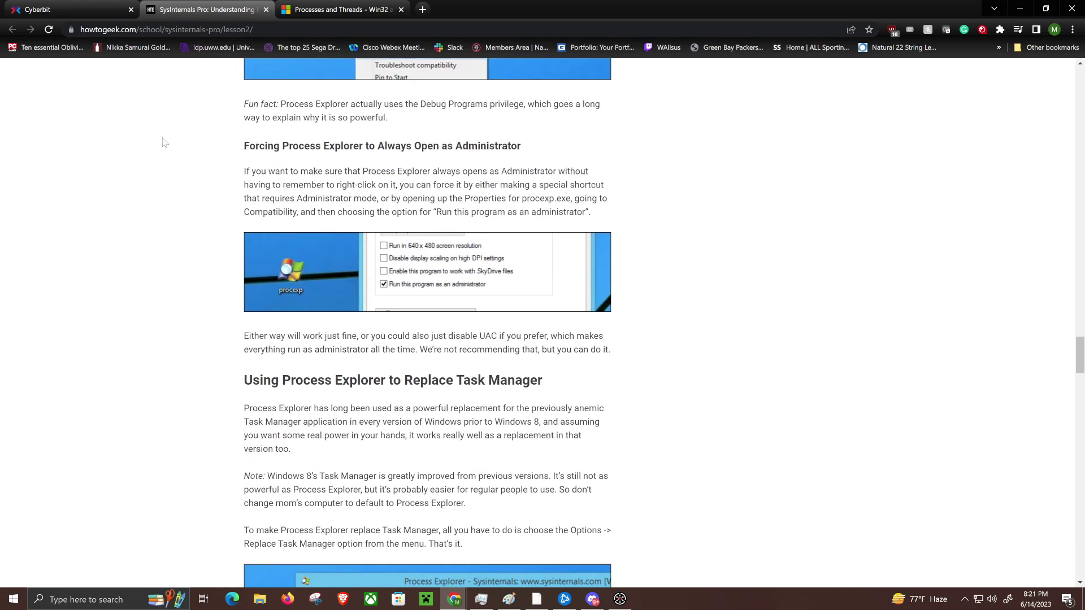
# Return to the Cyberbit training unit and open the simulated station
pyautogui.click(70, 9)
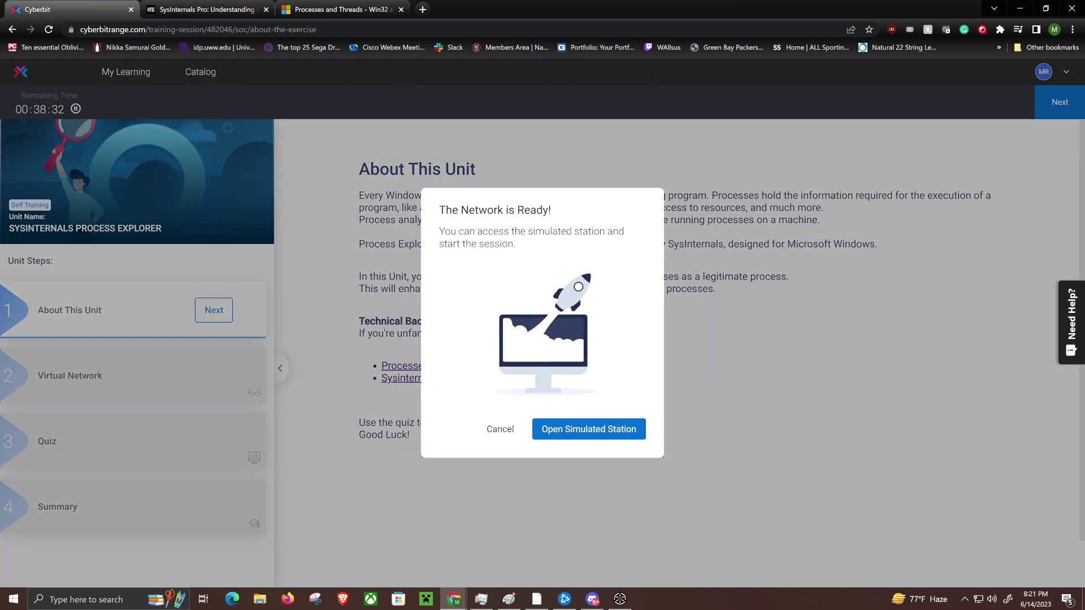
pyautogui.click(549, 429)
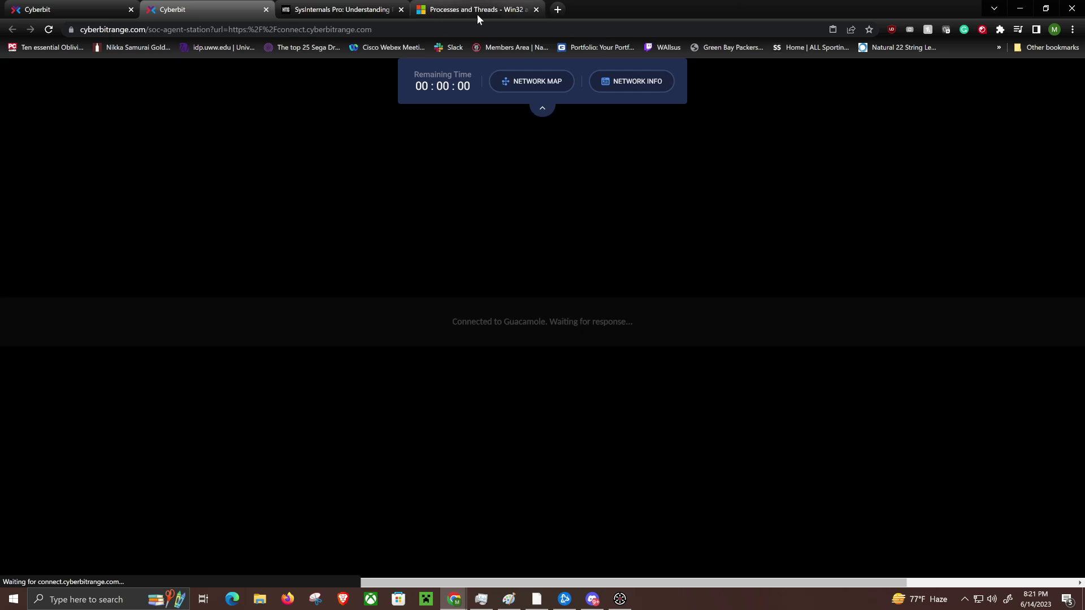
# Read the linked Microsoft article on processes and threads, then close it and show the simulated station
pyautogui.click(71, 9)
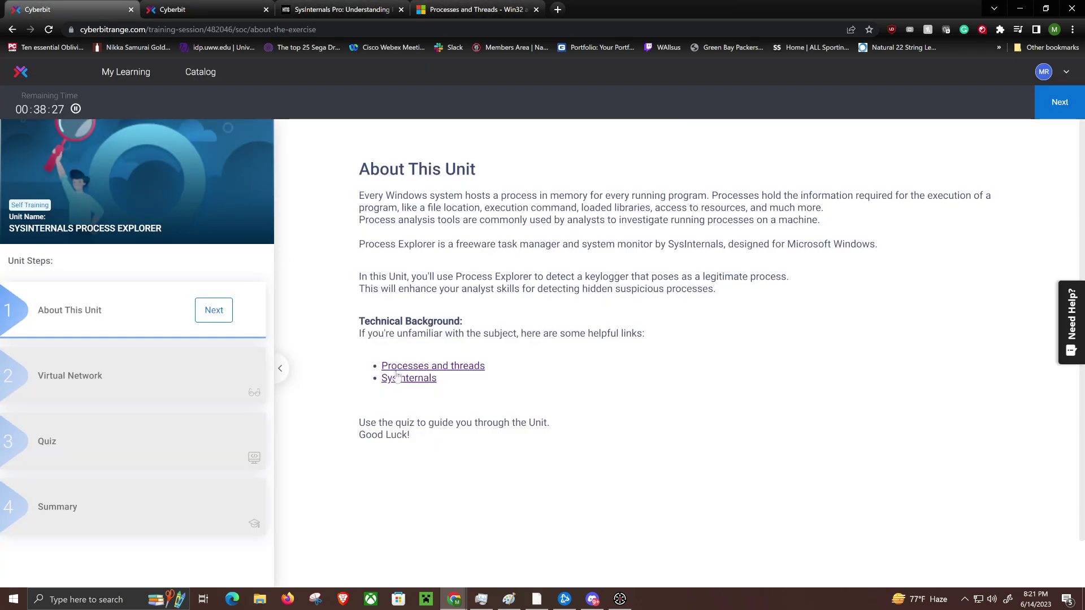
pyautogui.click(446, 369)
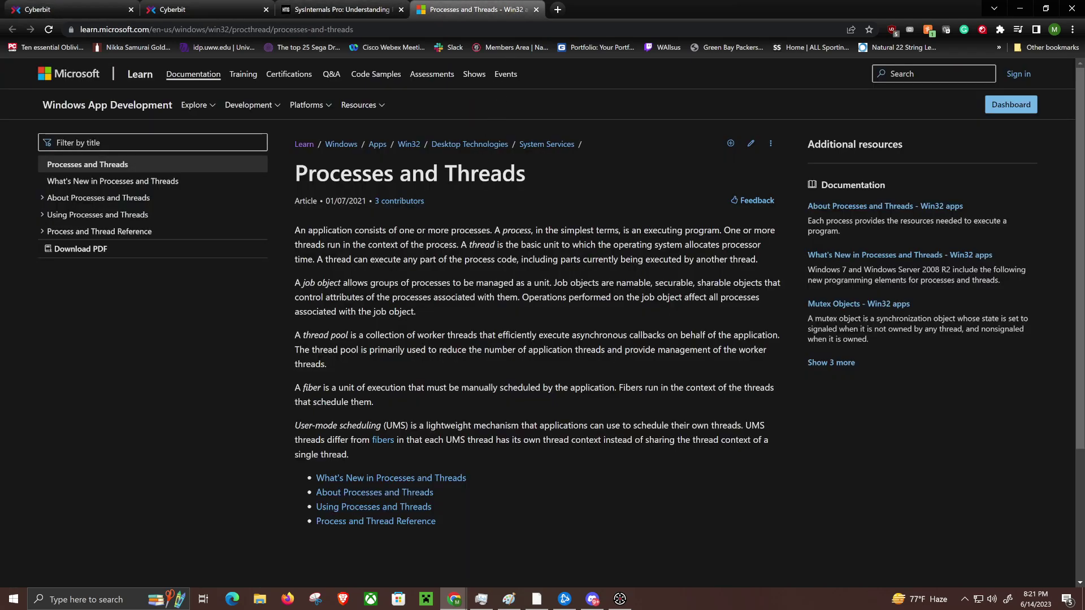
pyautogui.moveTo(292, 229); pyautogui.dragTo(665, 460)
pyautogui.click(666, 460)
pyautogui.click(211, 13)
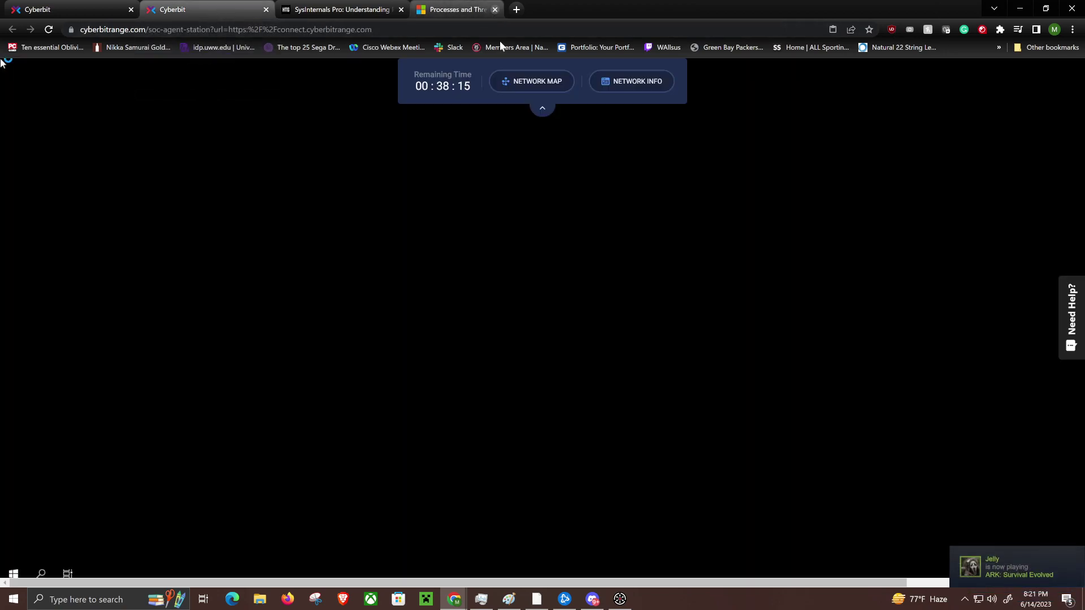
pyautogui.click(495, 9)
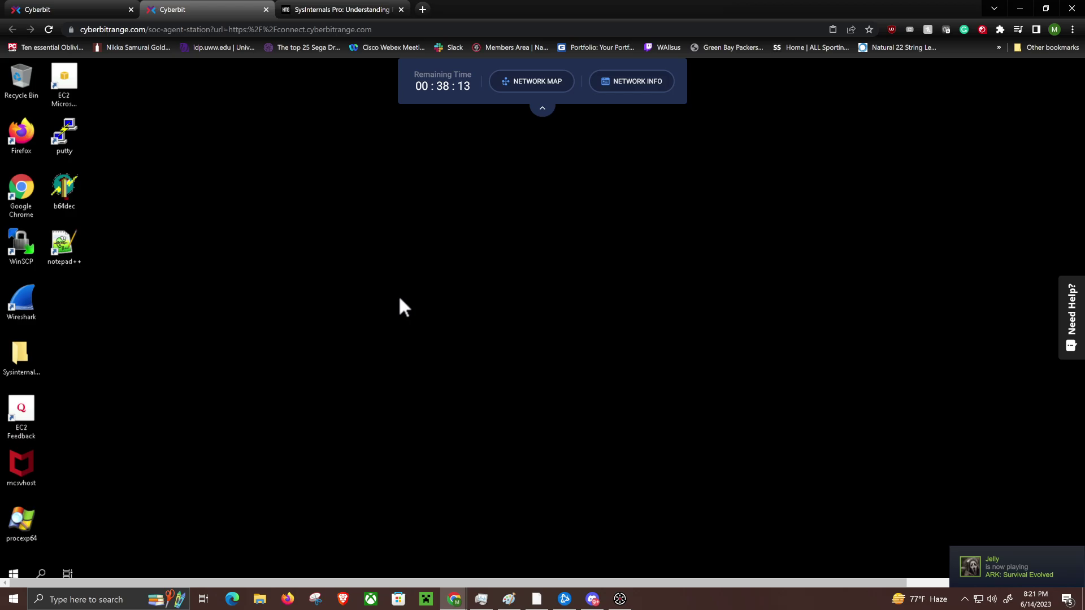
# Advance the training unit past the virtual network step, start the quiz, and read its instructions and question 1
pyautogui.click(50, 7)
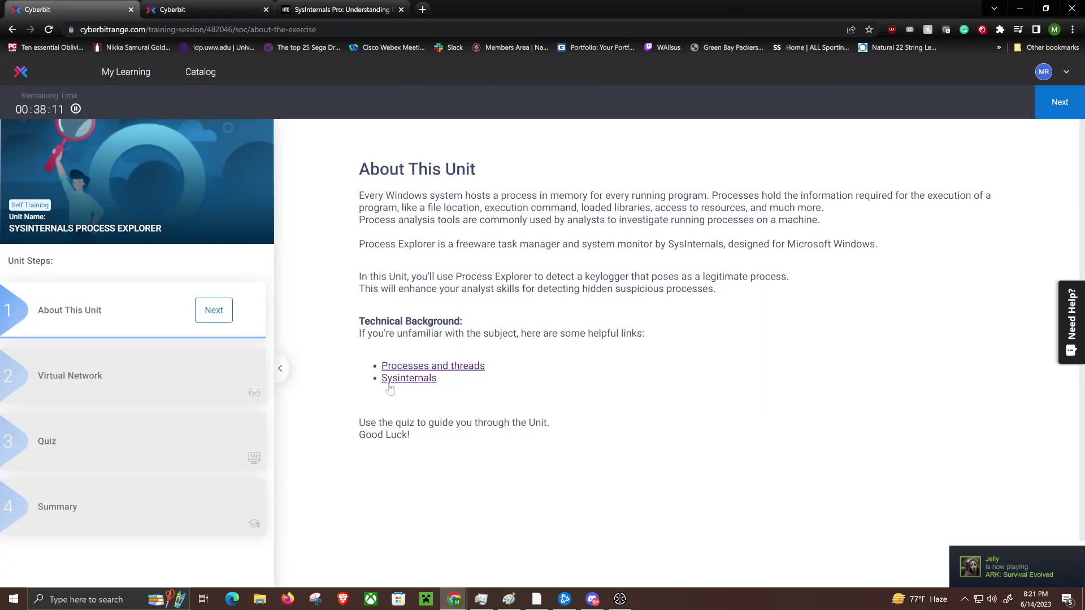
pyautogui.click(214, 310)
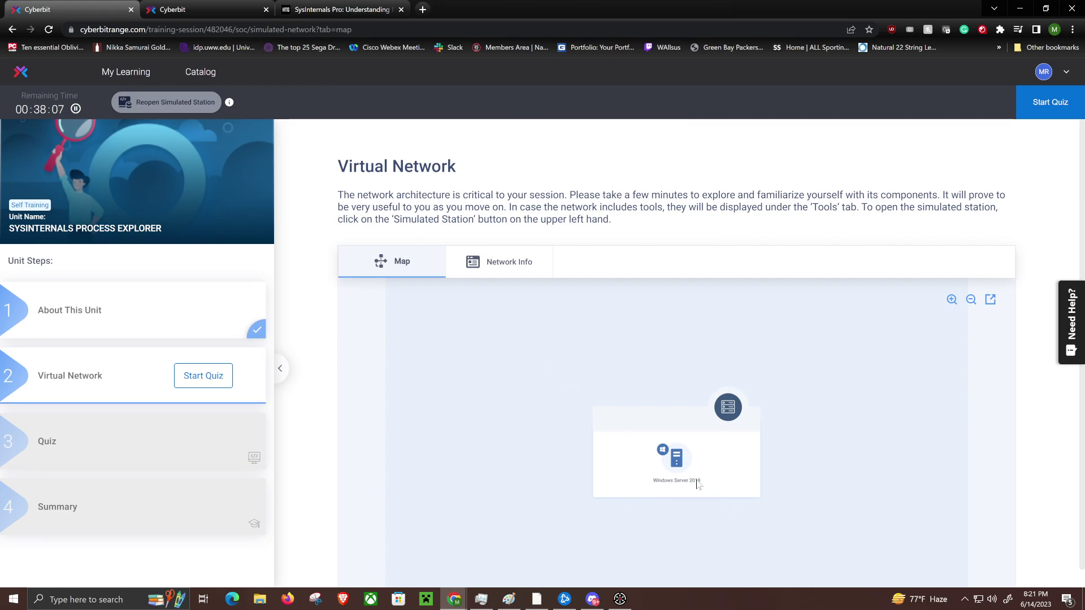
pyautogui.click(204, 376)
pyautogui.click(606, 447)
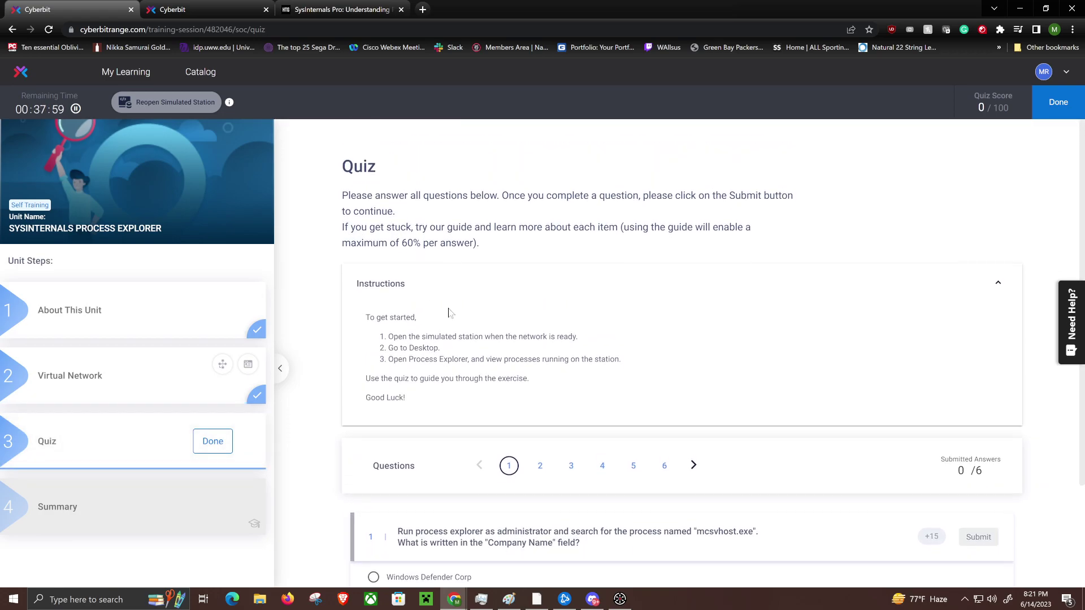
pyautogui.scroll(-2, 449, 312)
pyautogui.scroll(2, 450, 310)
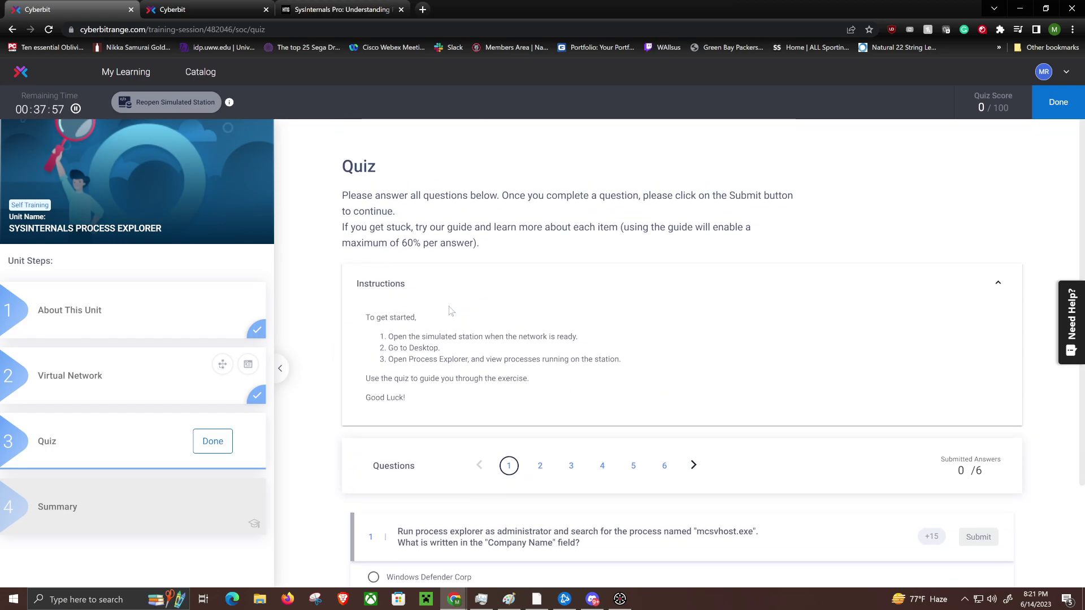
pyautogui.scroll(-2, 450, 311)
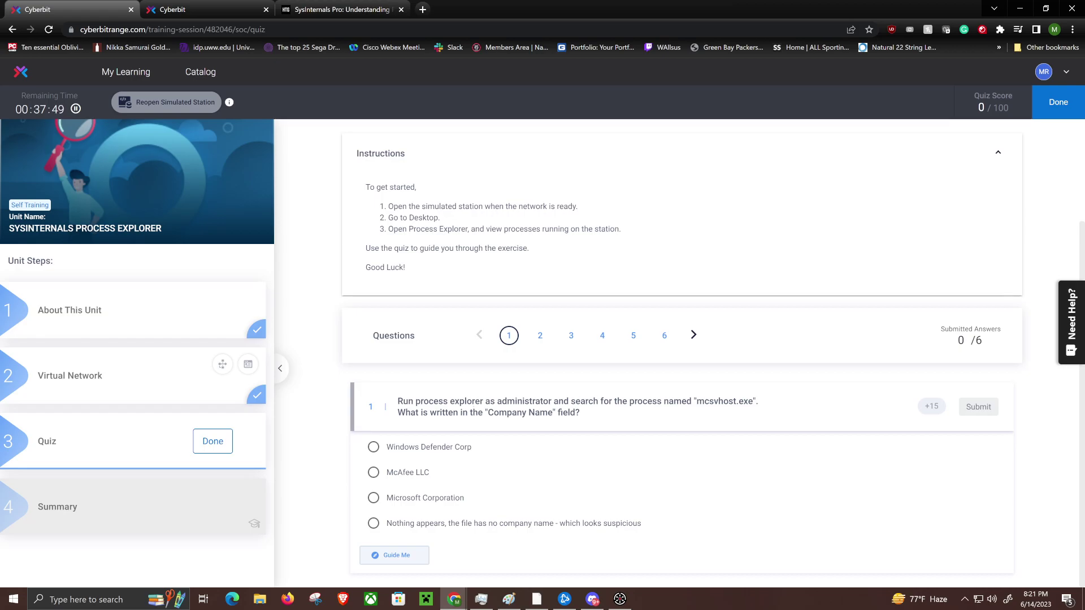
# Run procexp64 as administrator on the simulated station and accept the Process Explorer license agreement
pyautogui.click(220, 9)
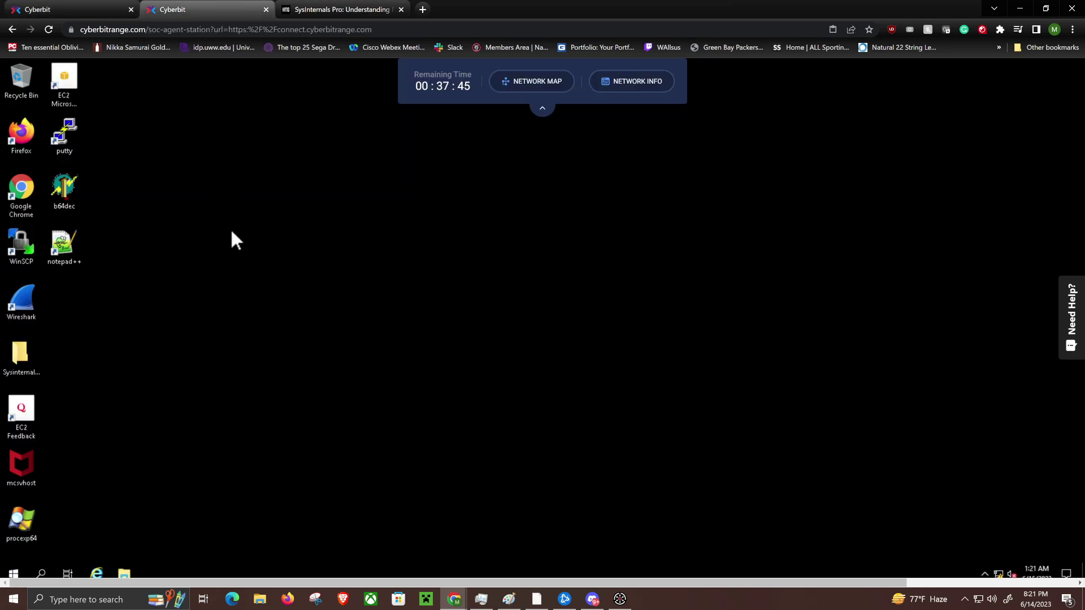
pyautogui.doubleClick(23, 524)
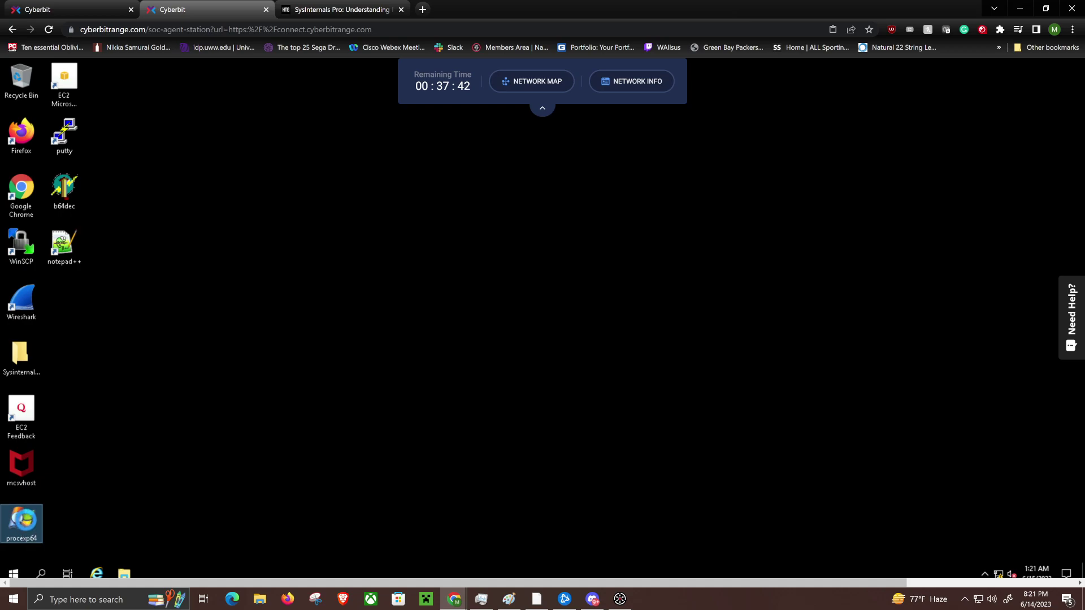
pyautogui.rightClick(26, 520)
pyautogui.click(63, 315)
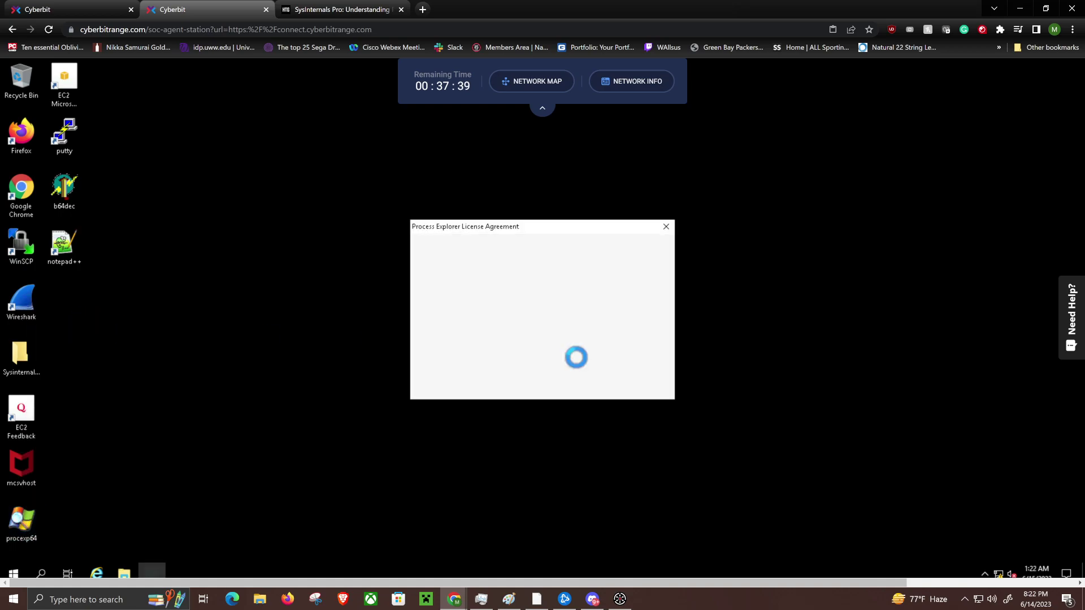
pyautogui.click(600, 386)
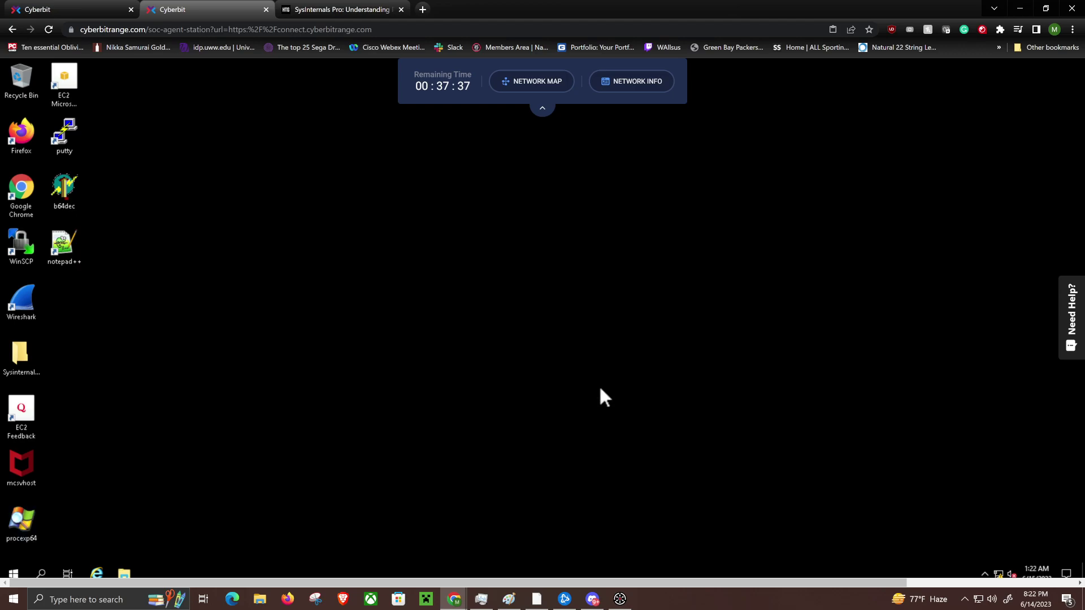
# Move the Process Explorer window toward the right side of the simulated desktop
pyautogui.moveTo(151, 90); pyautogui.dragTo(151, 94)
pyautogui.moveTo(242, 94); pyautogui.dragTo(785, 152)
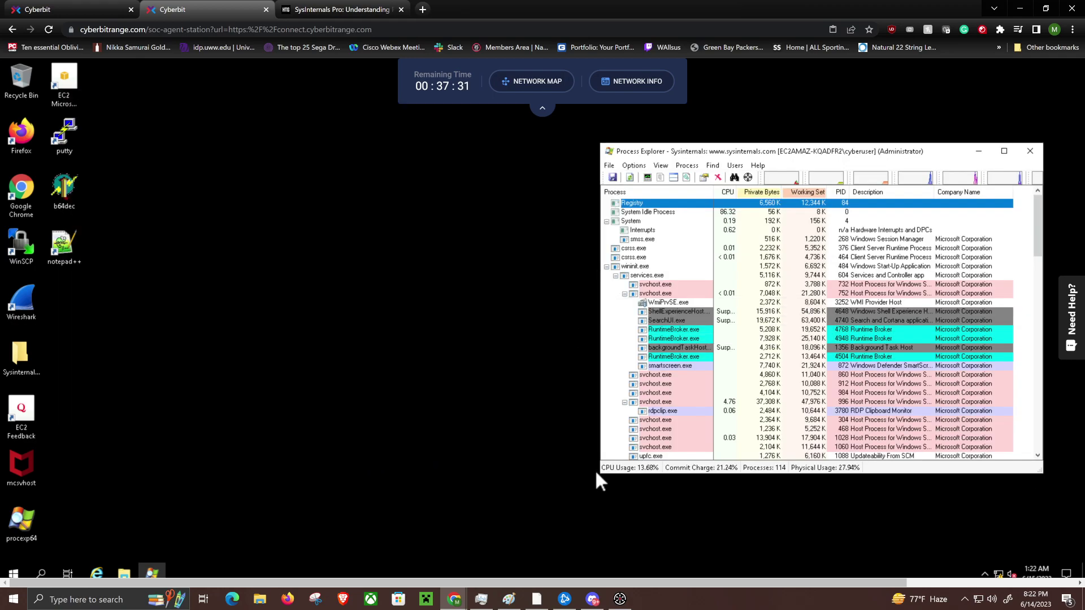
# Enlarge the Process Explorer window so it fills most of the simulated desktop
pyautogui.moveTo(588, 477); pyautogui.dragTo(52, 542)
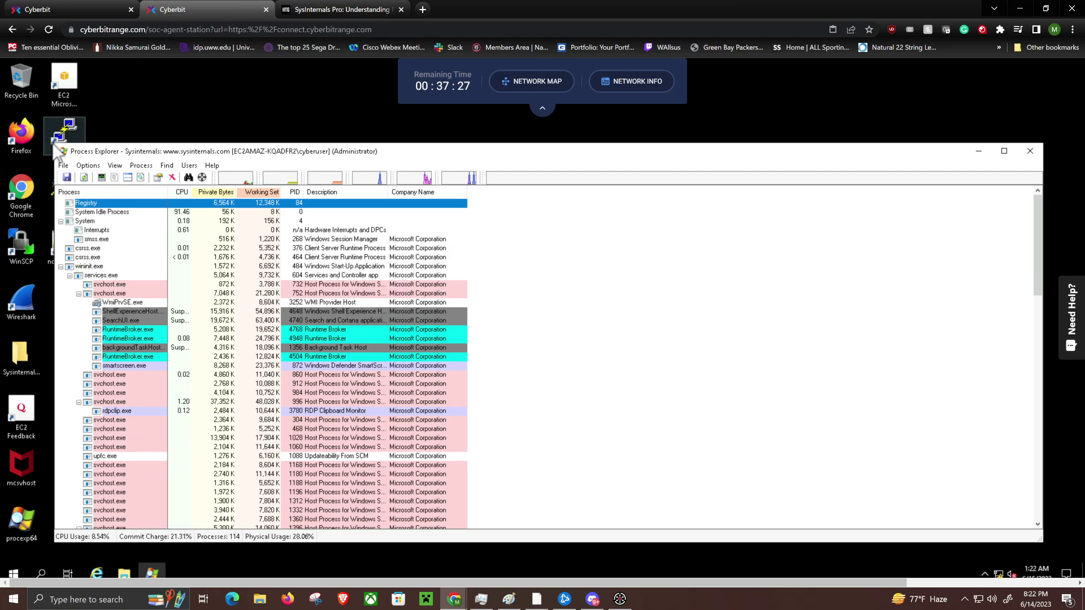
pyautogui.moveTo(55, 145); pyautogui.dragTo(10, 106)
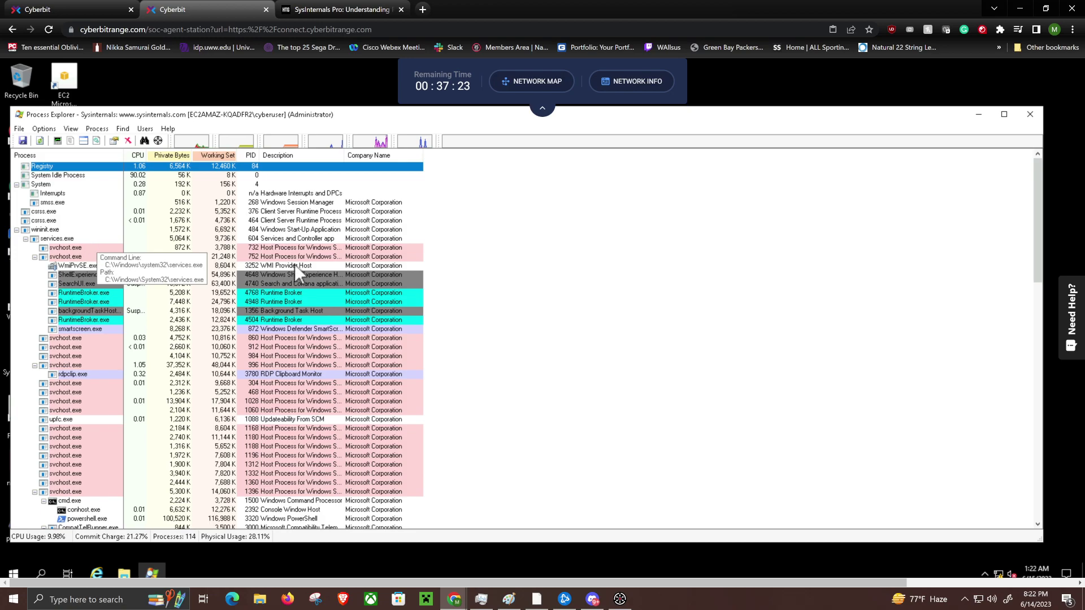
# Examine the properties of the svchost.exe process with PID 752, then close them
pyautogui.rightClick(525, 260)
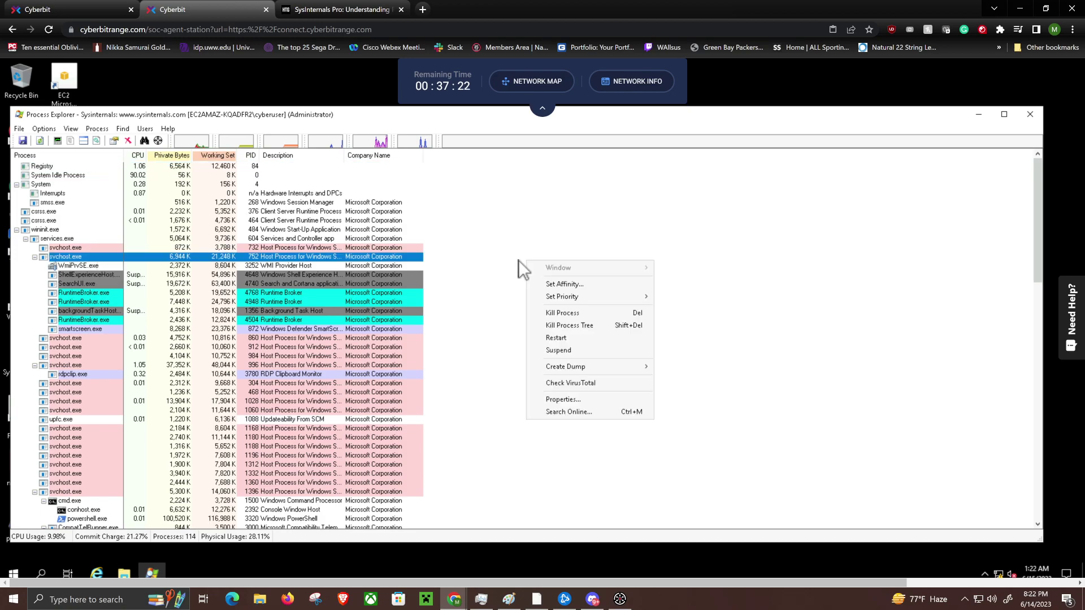
pyautogui.click(564, 402)
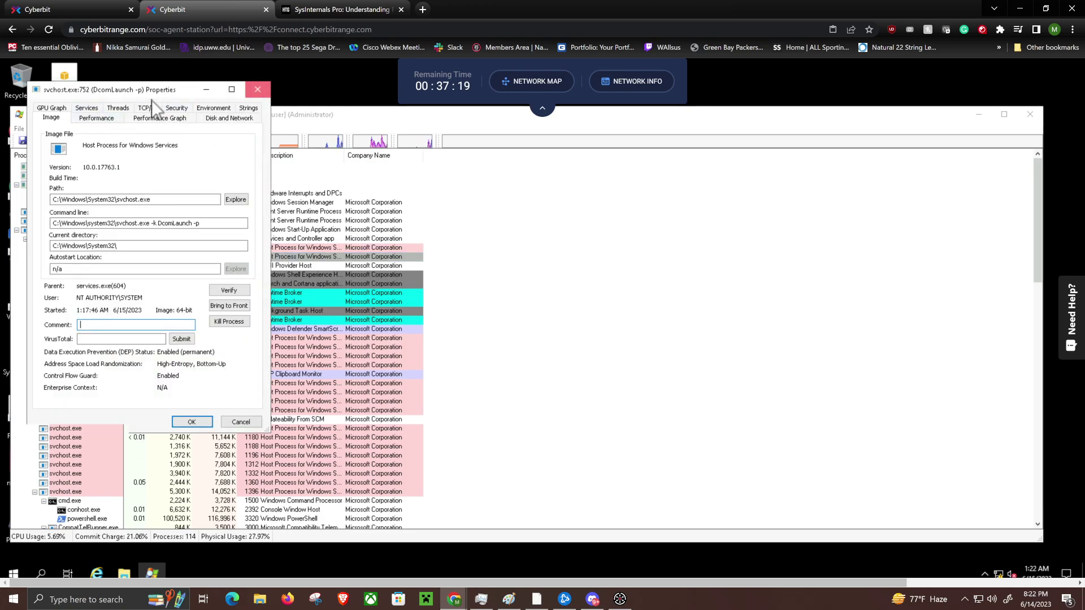
pyautogui.press('Escape')
pyautogui.click(71, 129)
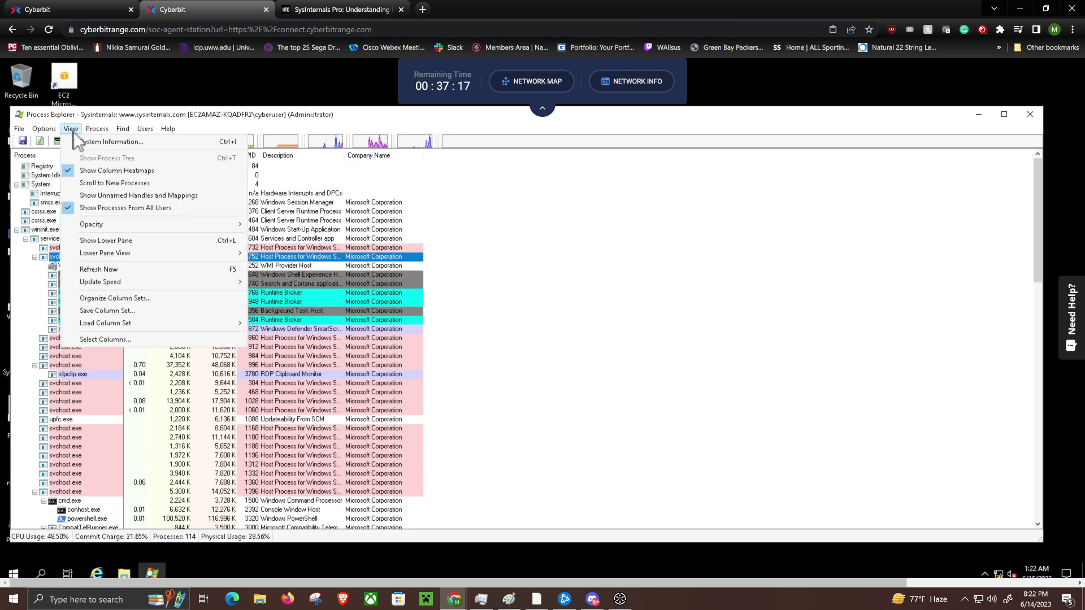
pyautogui.moveTo(103, 280)
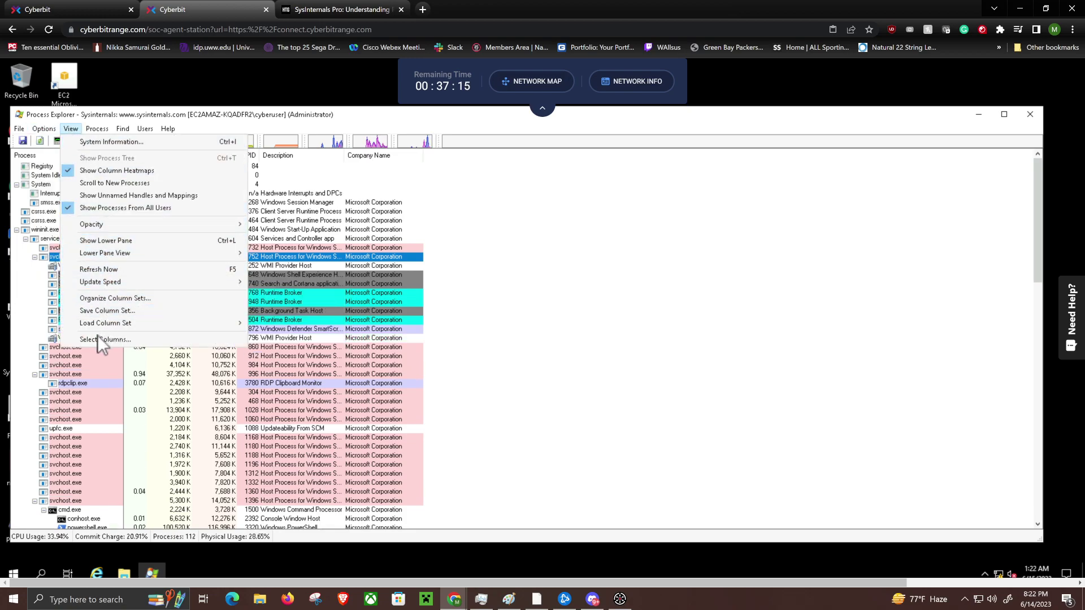
pyautogui.moveTo(100, 128)
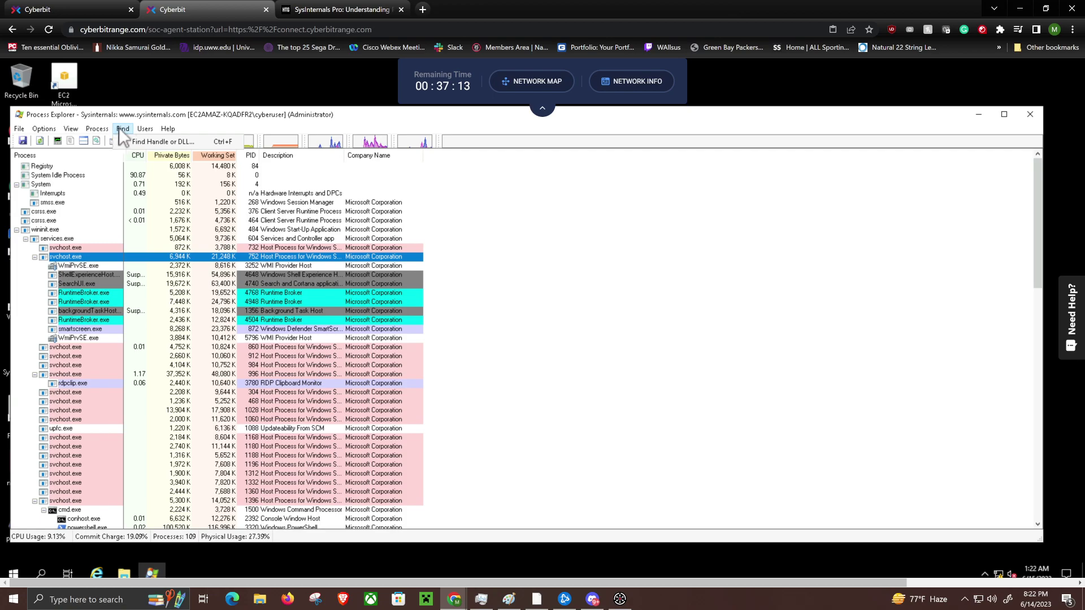
pyautogui.moveTo(170, 130)
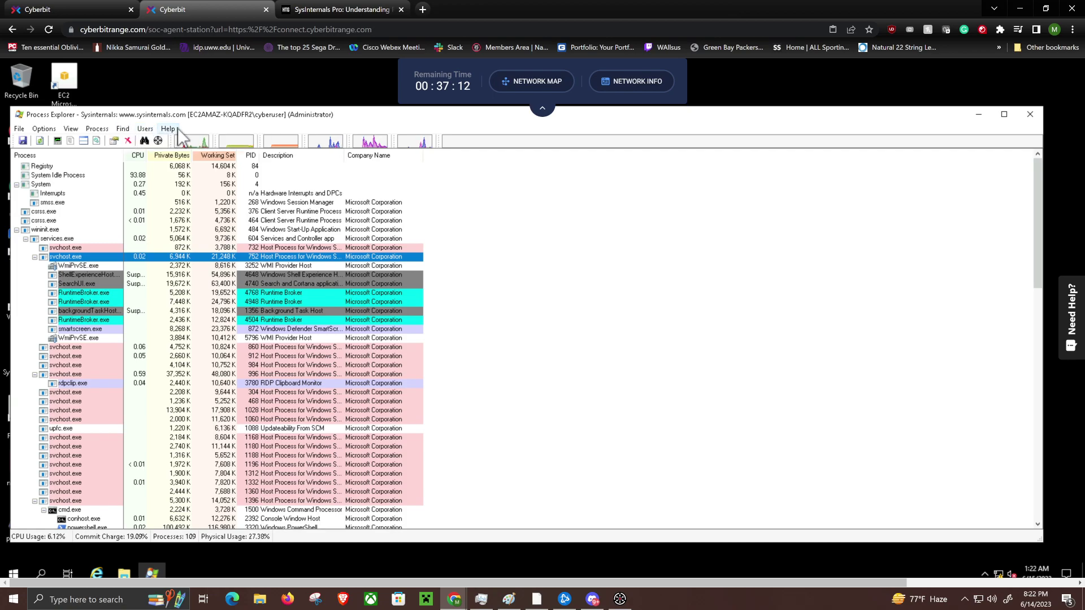
pyautogui.click(143, 143)
pyautogui.click(326, 189)
# Widen the Process column and locate mcsvhost.exe in the process list
pyautogui.moveTo(120, 256)
pyautogui.moveTo(120, 256); pyautogui.dragTo(346, 257)
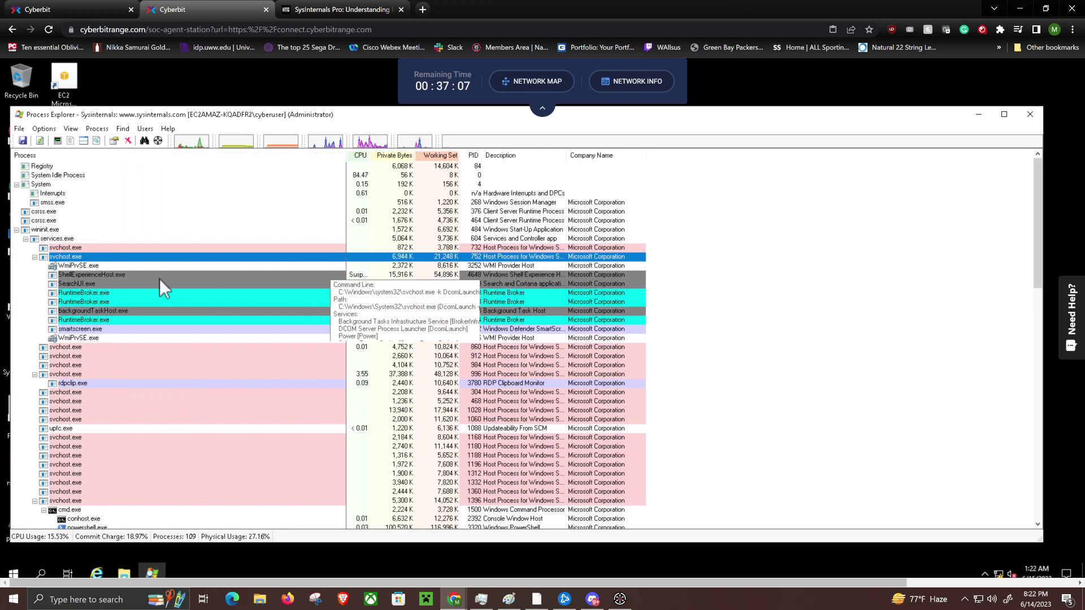
pyautogui.moveTo(91, 338)
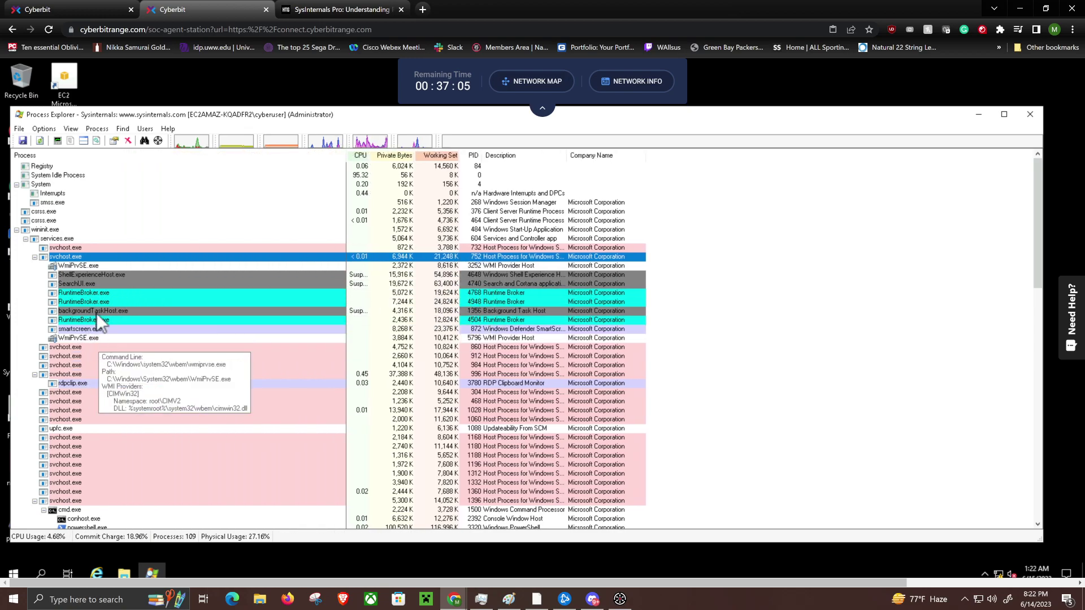
pyautogui.scroll(-9, 60, 193)
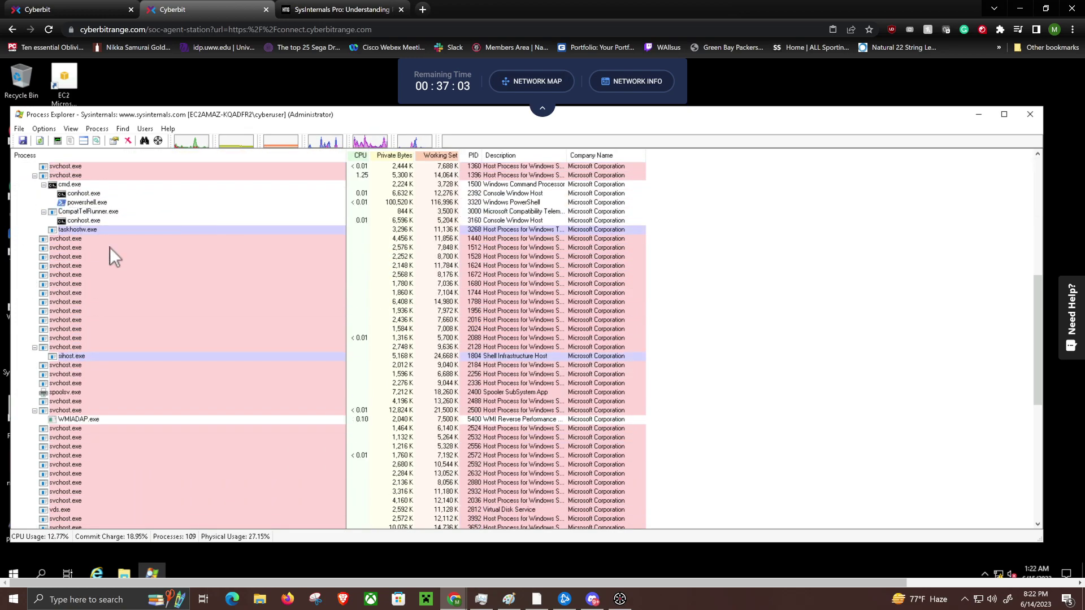
pyautogui.scroll(-15, 110, 246)
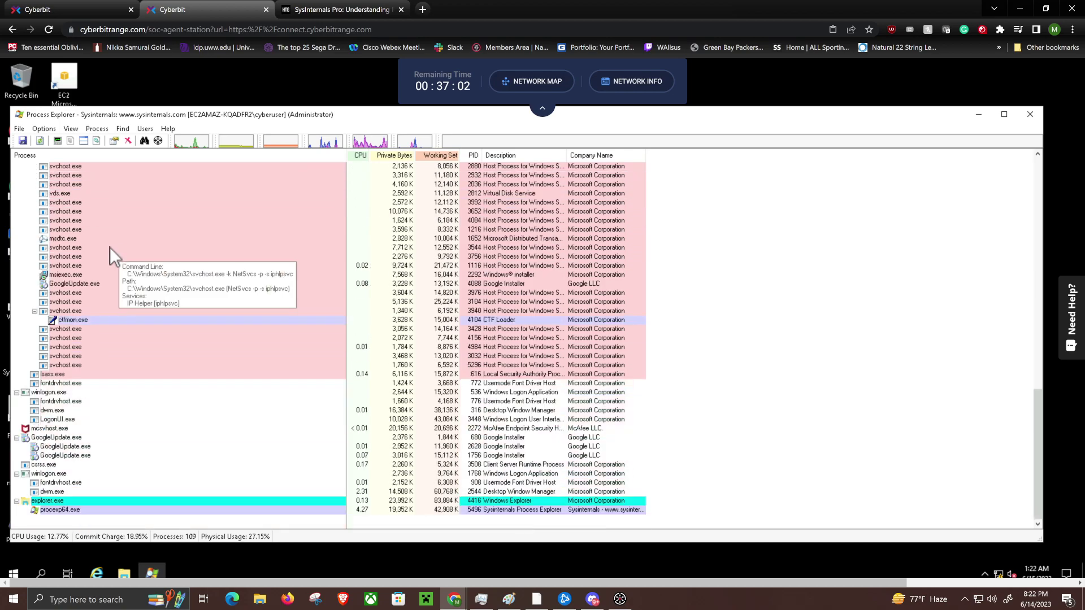
# Open the properties of mcsvhost.exe and move them clear of the process list to check the process's company name
pyautogui.rightClick(49, 429)
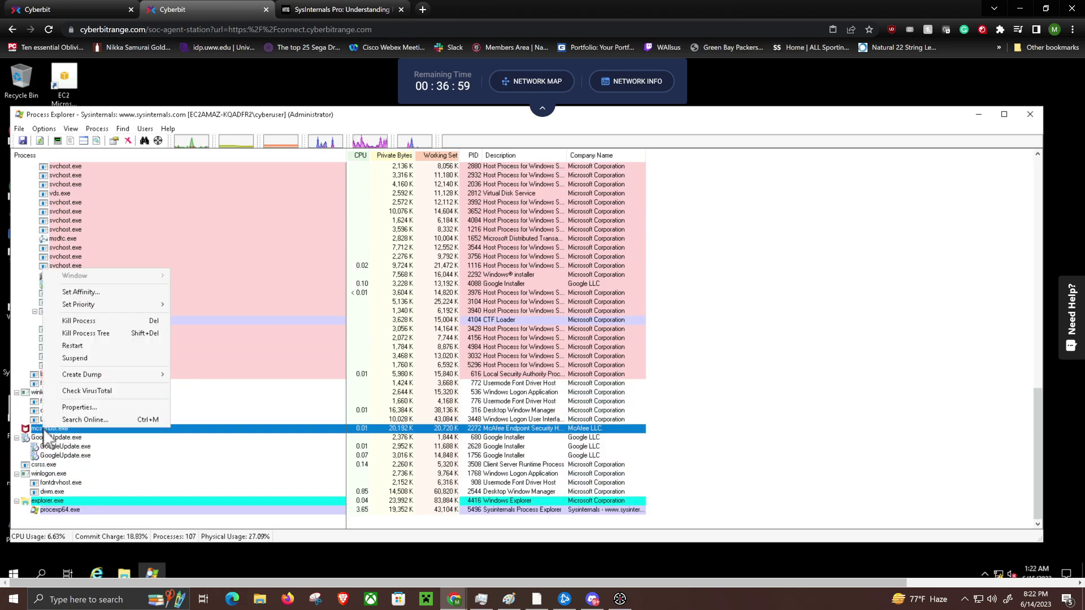
pyautogui.click(82, 408)
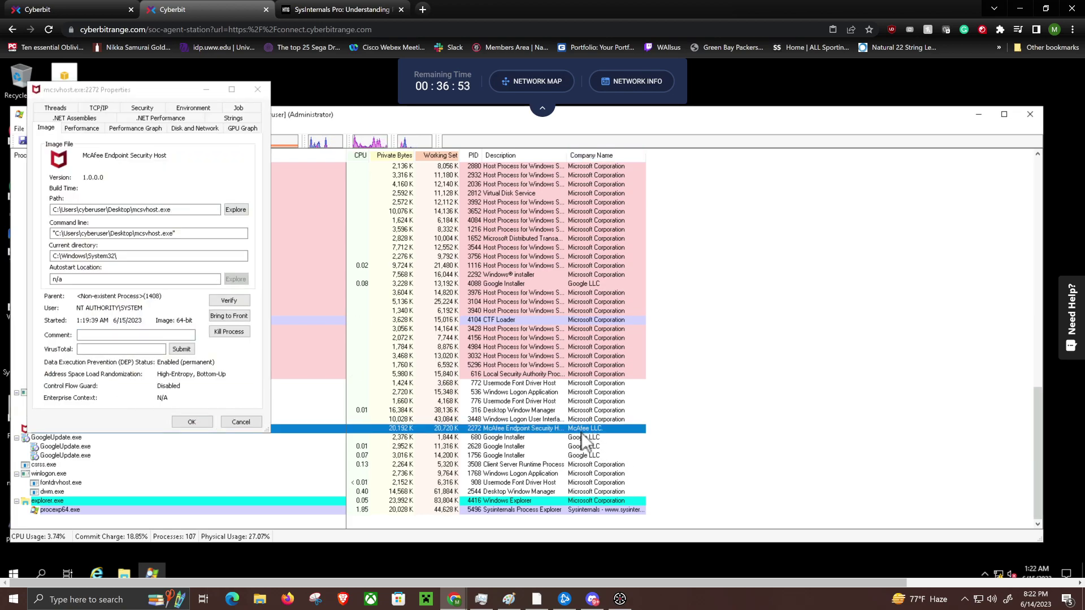
pyautogui.moveTo(138, 93); pyautogui.dragTo(776, 161)
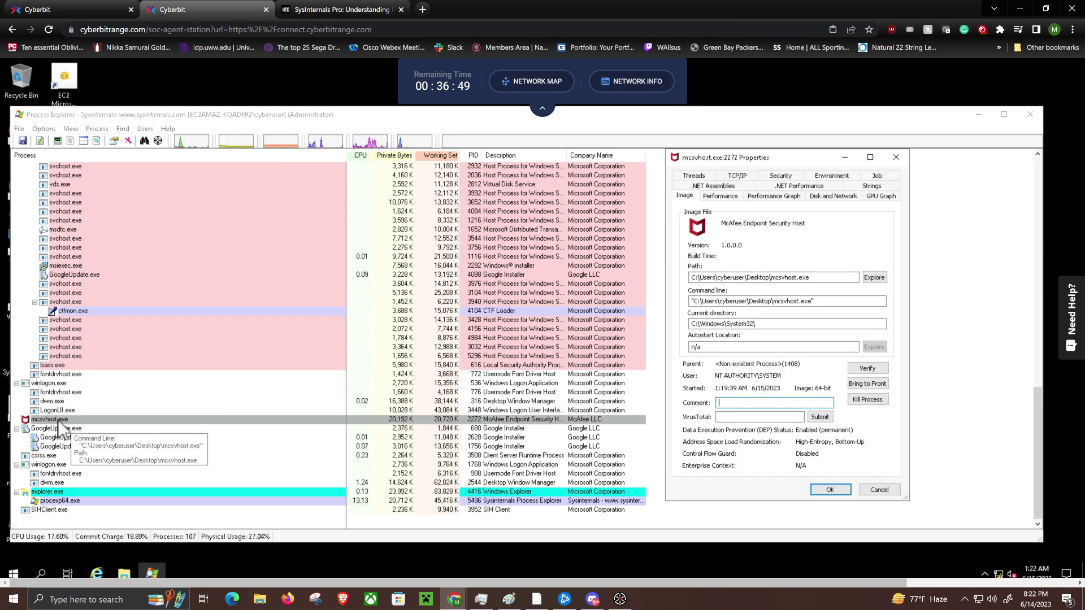
pyautogui.click(68, 421)
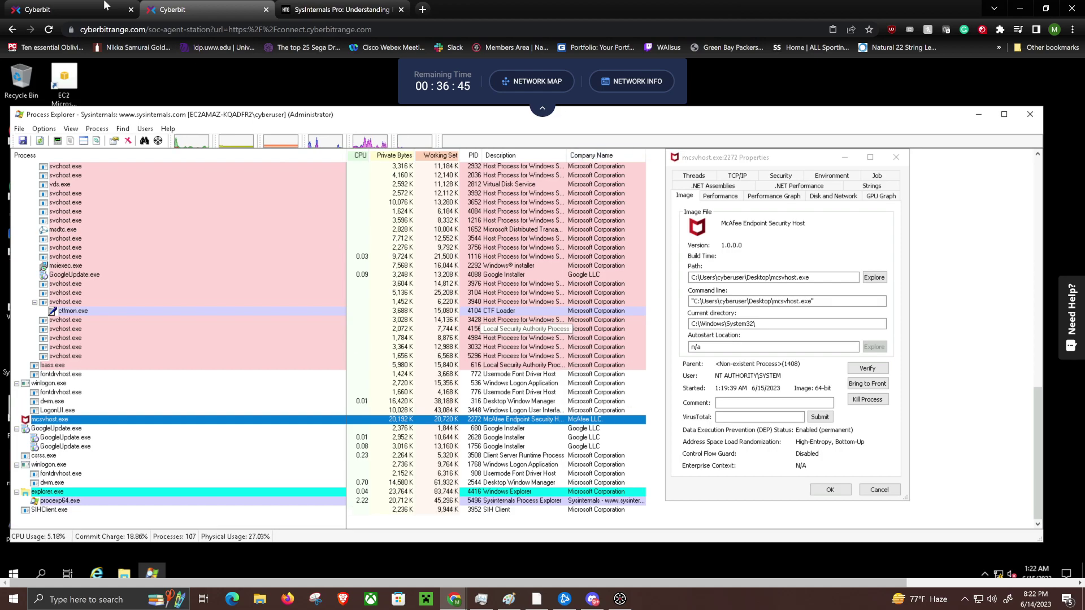
# Answer quiz question 1 with "McAfee LLC", submit it, and go to question 2
pyautogui.click(124, 6)
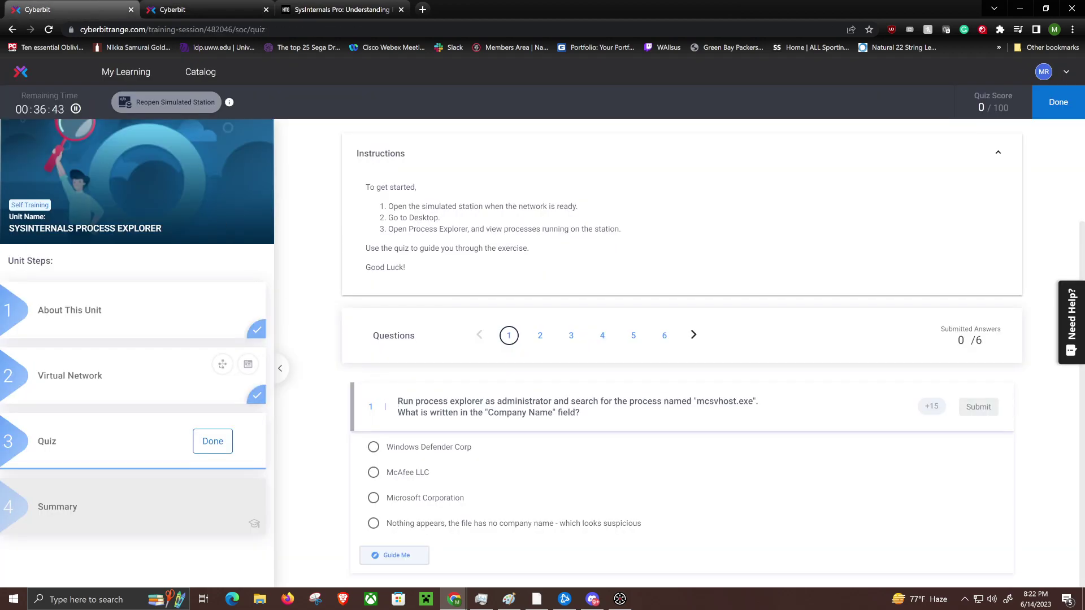
pyautogui.click(373, 472)
pyautogui.click(979, 407)
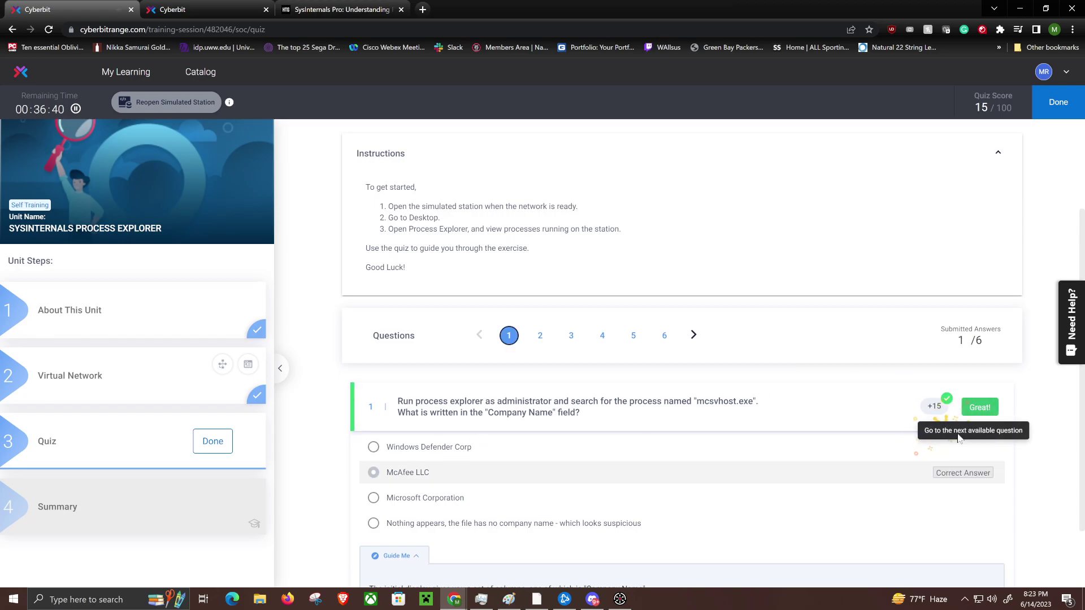
pyautogui.click(975, 408)
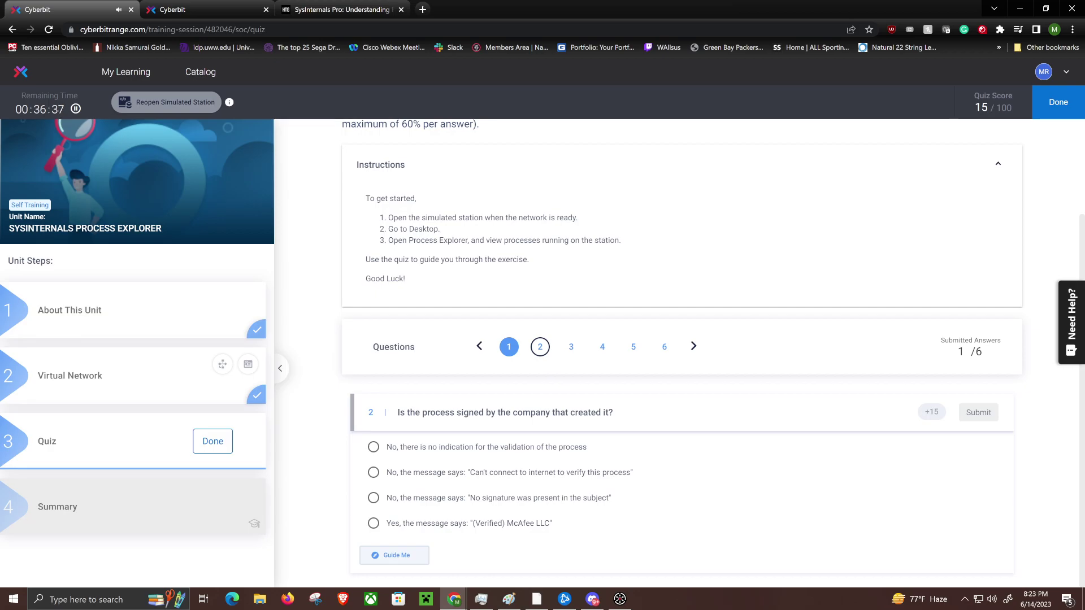
# Return to the simulated station and reposition the mcsvhost.exe Properties window
pyautogui.click(172, 9)
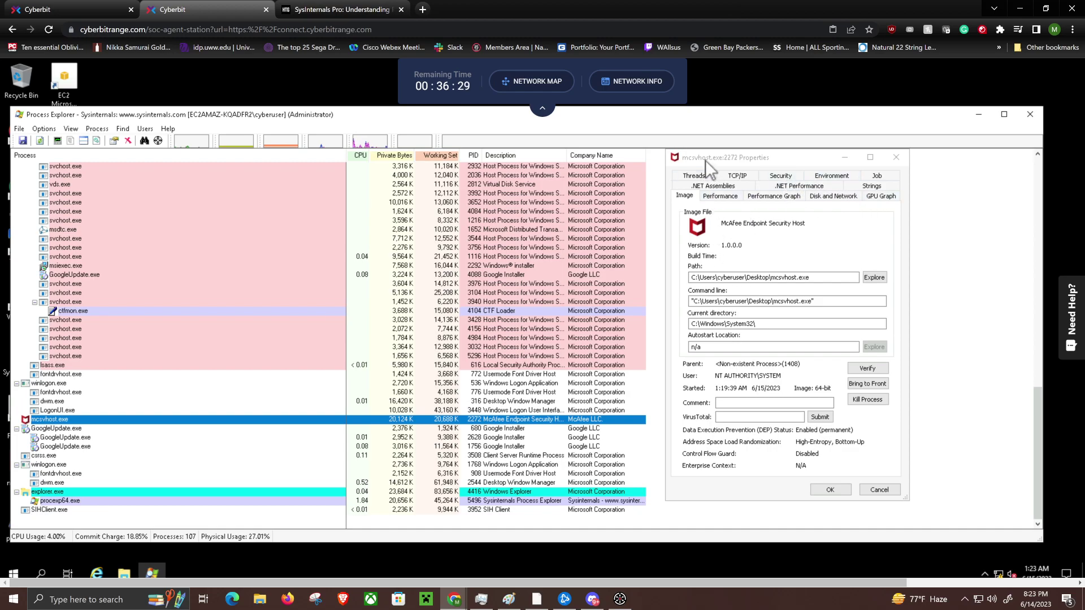
pyautogui.moveTo(705, 161); pyautogui.dragTo(667, 182)
pyautogui.rightClick(56, 419)
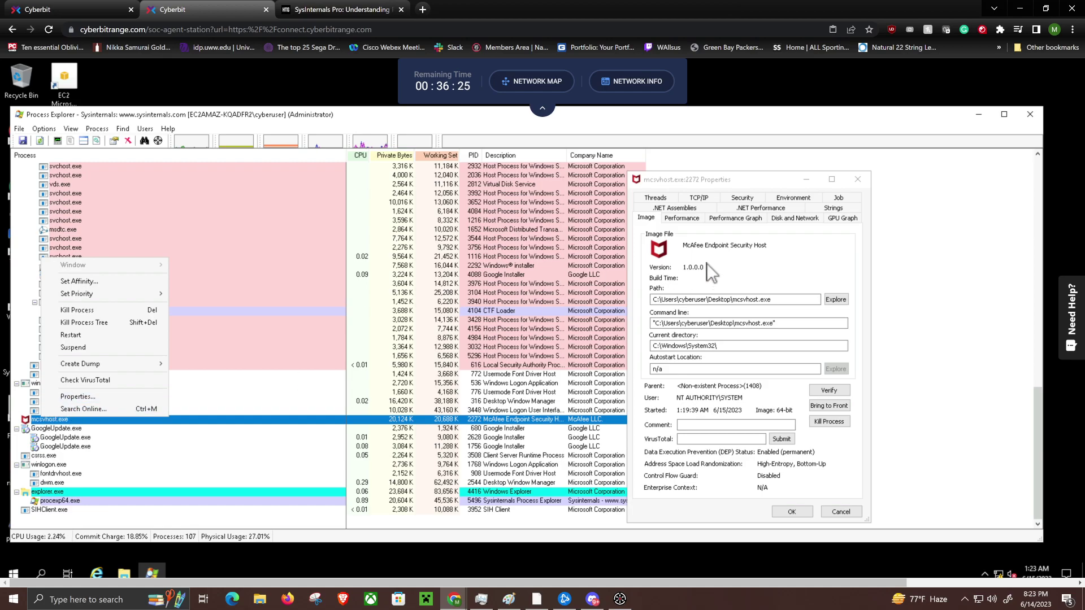
pyautogui.click(738, 267)
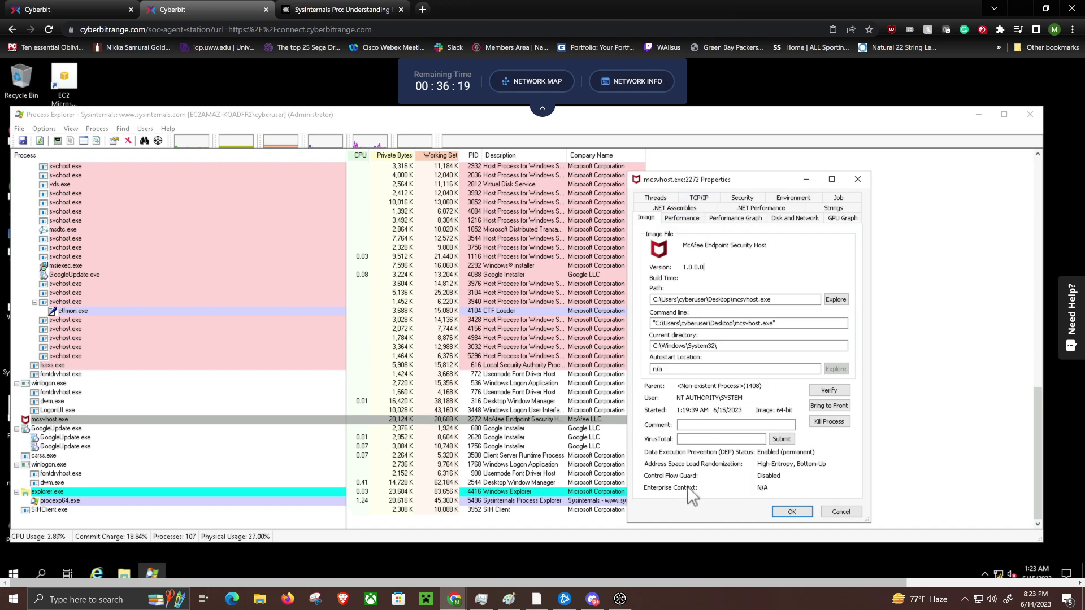
# Examine the performance, disk and network, GPU, strings, threads, security, job and environment properties of mcsvhost.exe for signature information
pyautogui.click(681, 218)
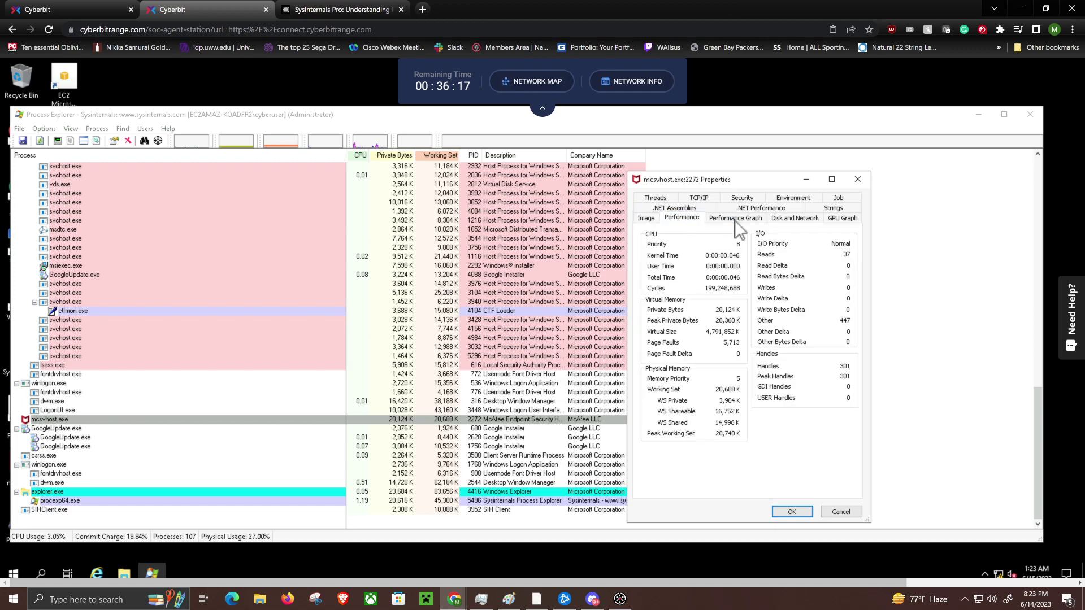
pyautogui.click(734, 219)
pyautogui.click(794, 219)
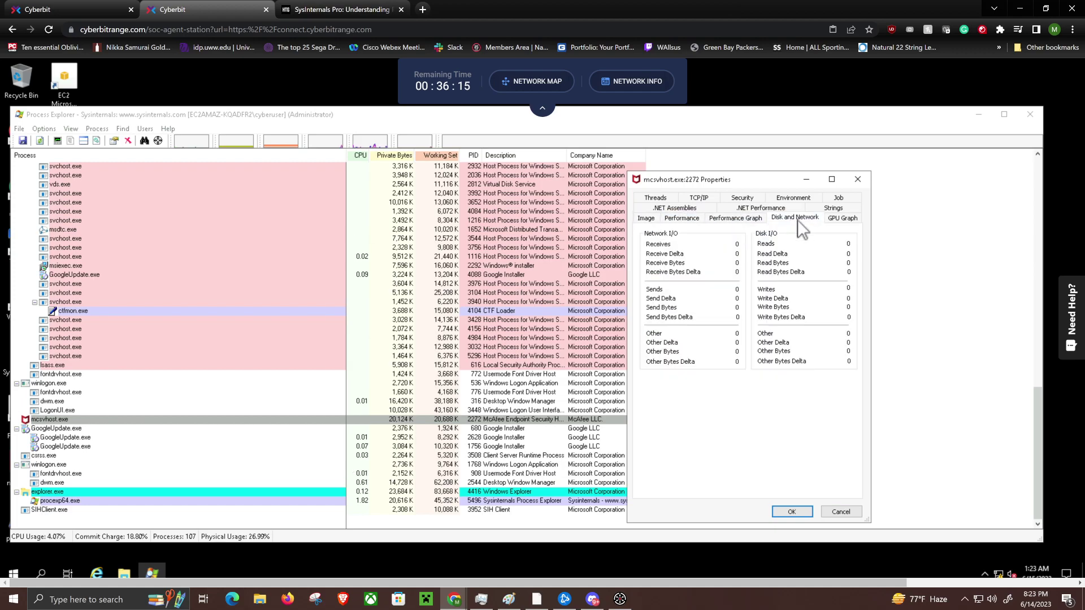
pyautogui.click(842, 218)
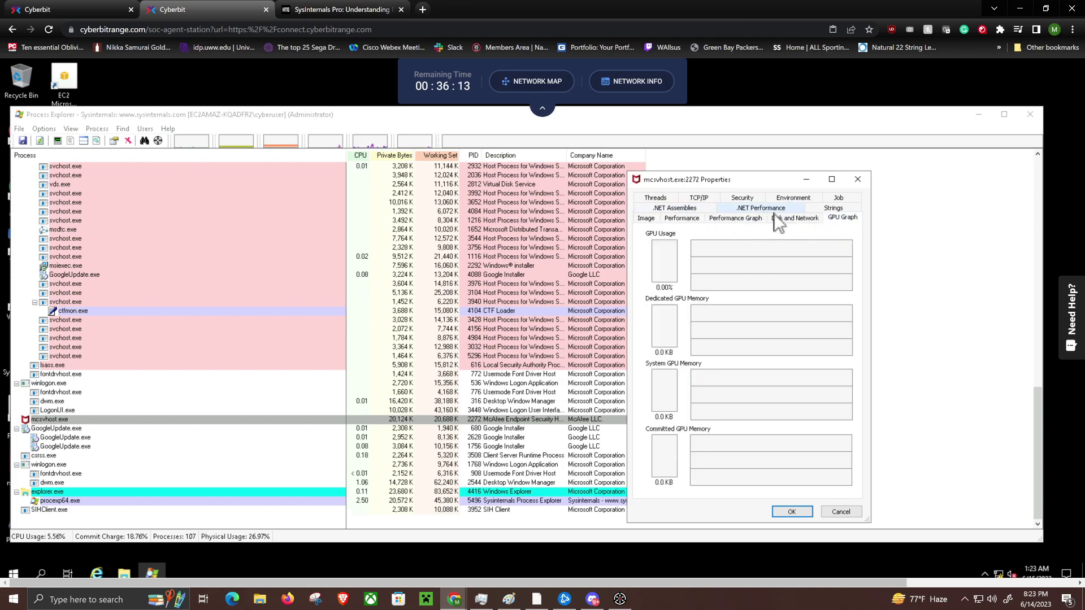
pyautogui.click(823, 209)
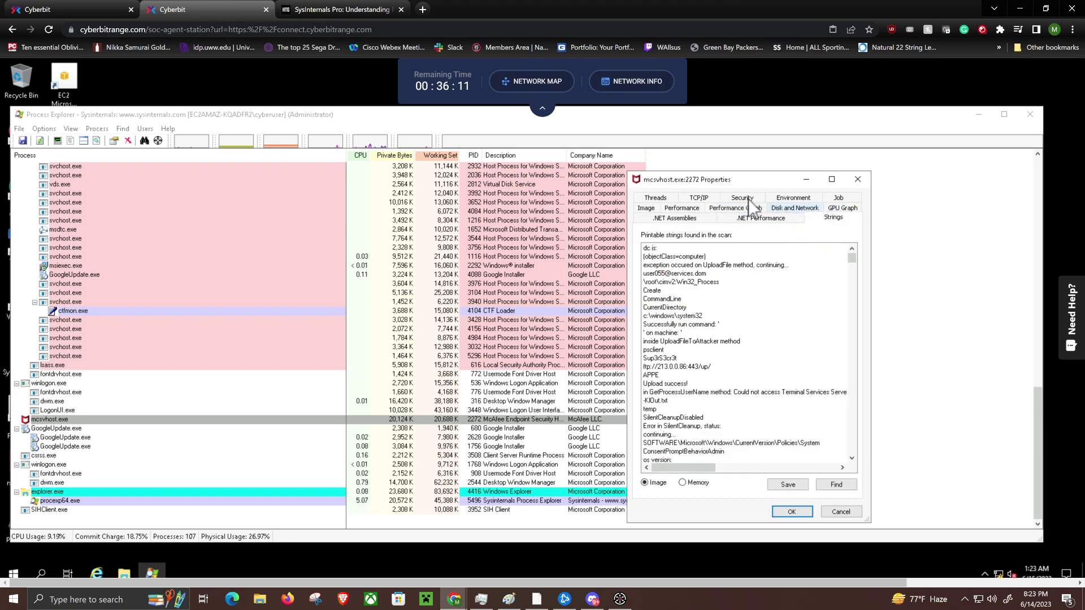
pyautogui.click(664, 197)
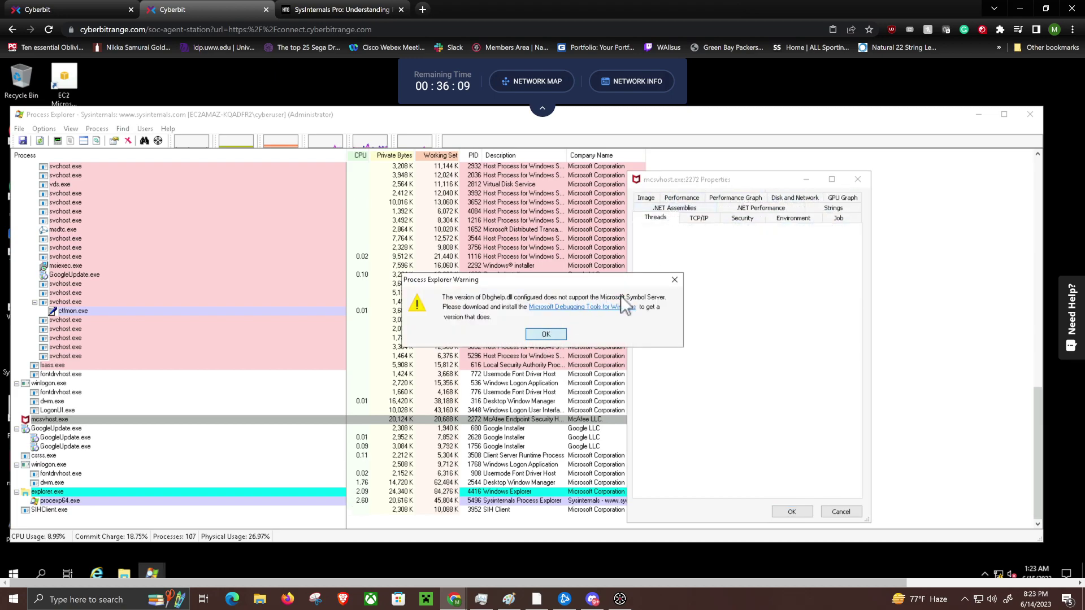
pyautogui.click(675, 279)
pyautogui.click(734, 218)
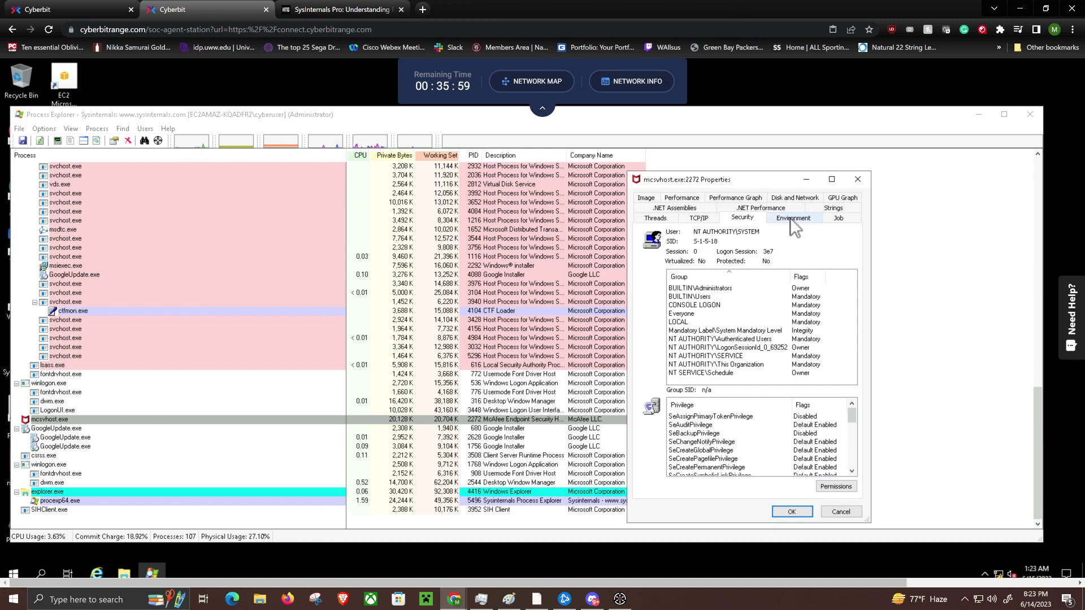
pyautogui.click(826, 216)
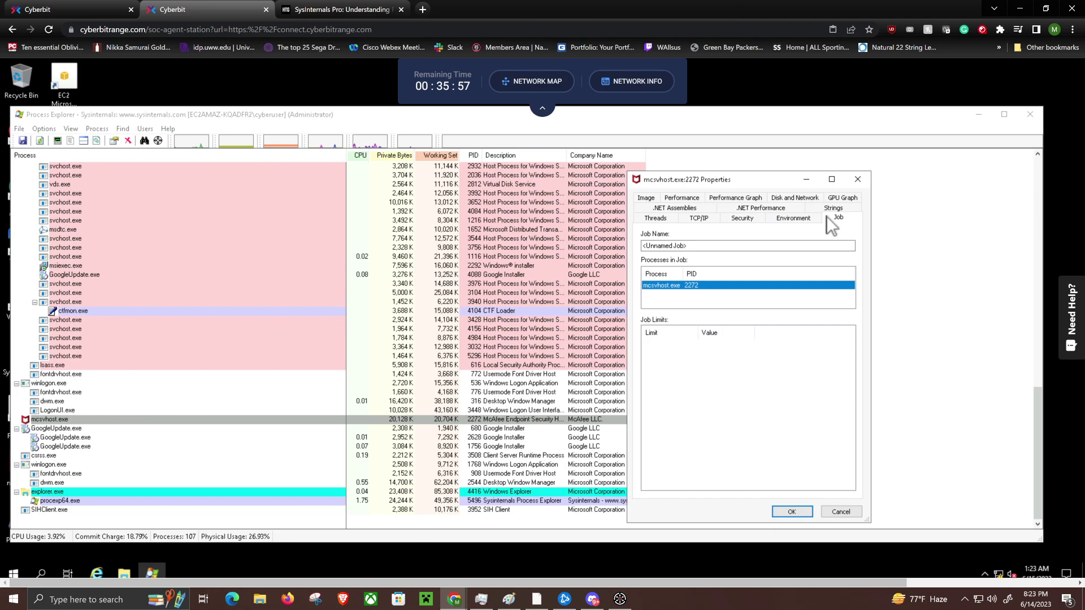
pyautogui.click(810, 216)
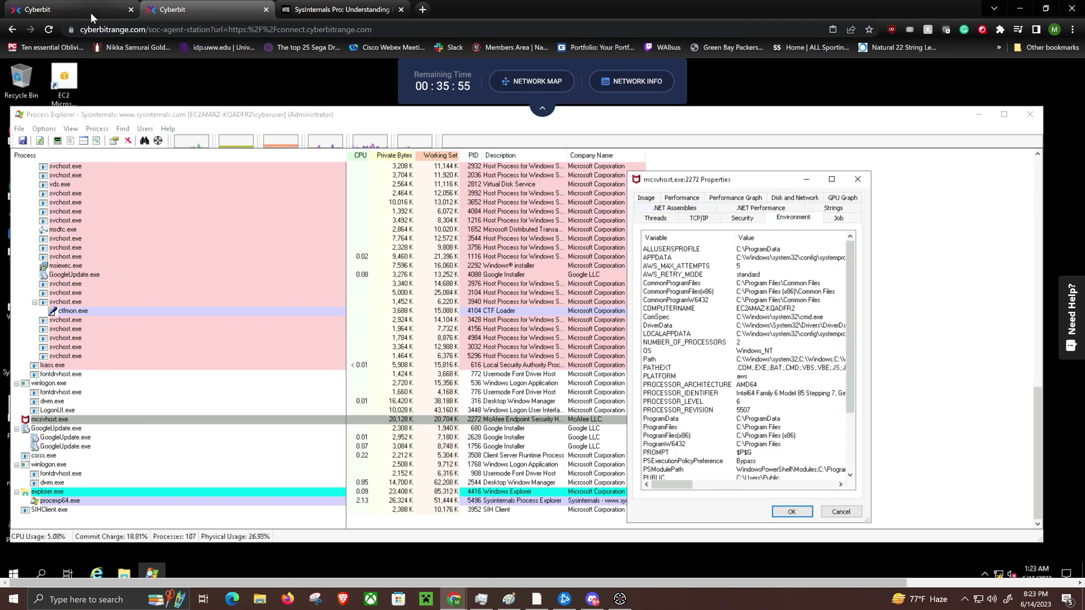
# Reread quiz question 2 about whether the process is signed by its creator, and return to the simulated station
pyautogui.click(68, 9)
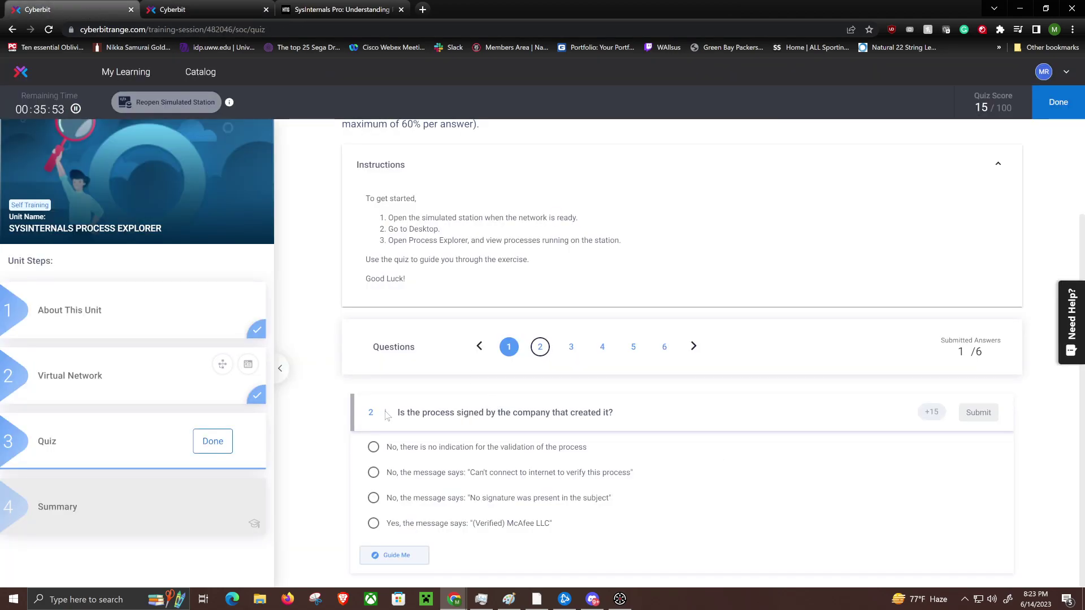
pyautogui.moveTo(395, 415); pyautogui.dragTo(618, 418)
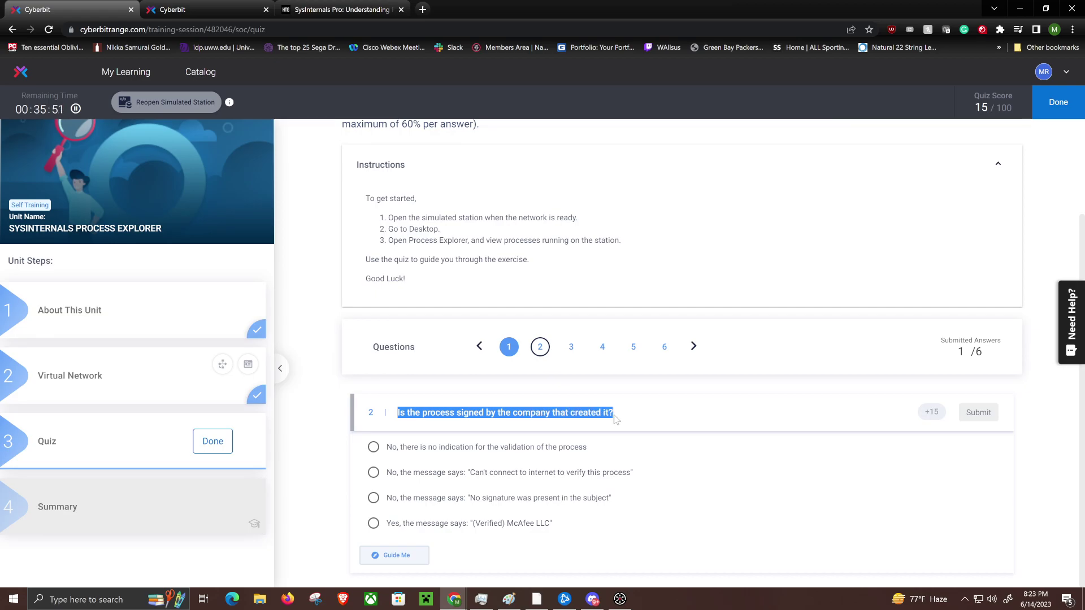
pyautogui.click(203, 9)
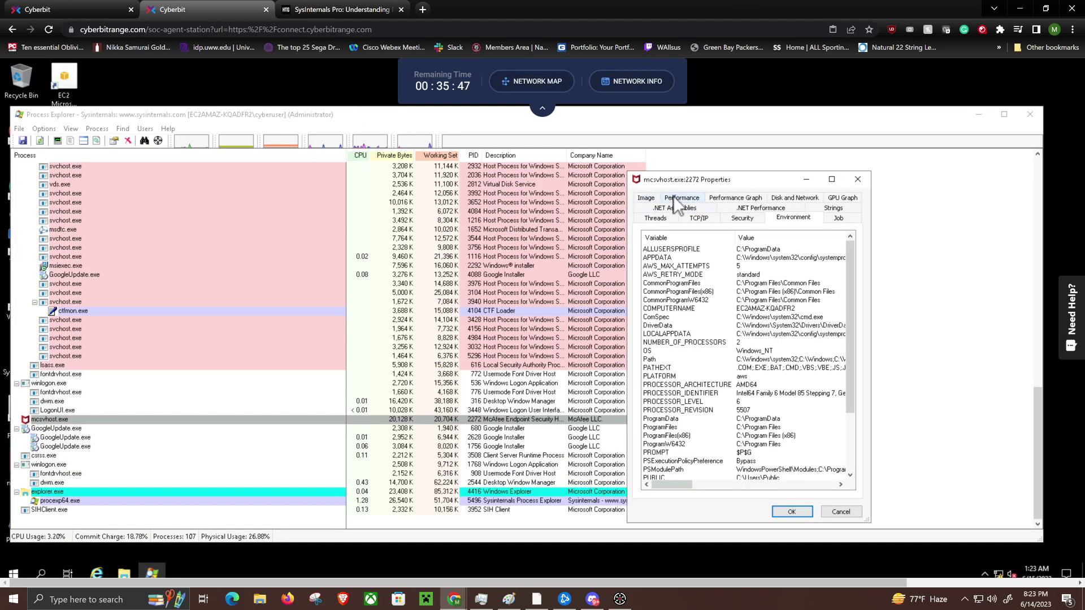
# Widen the Process column and examine the parent and user details in the image properties of mcsvhost.exe
pyautogui.click(673, 196)
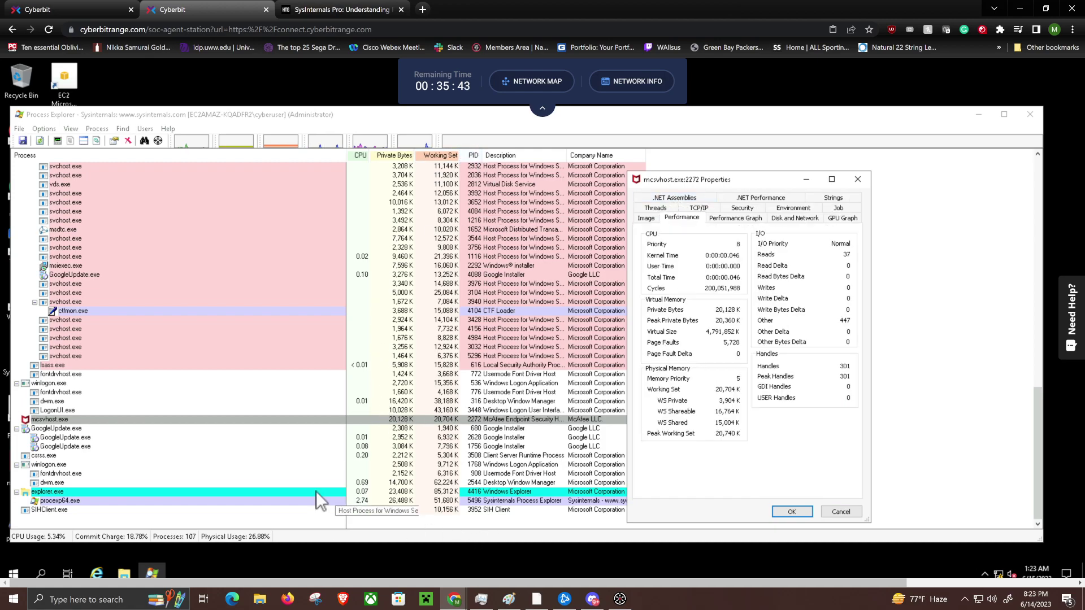
pyautogui.moveTo(346, 488); pyautogui.dragTo(435, 485)
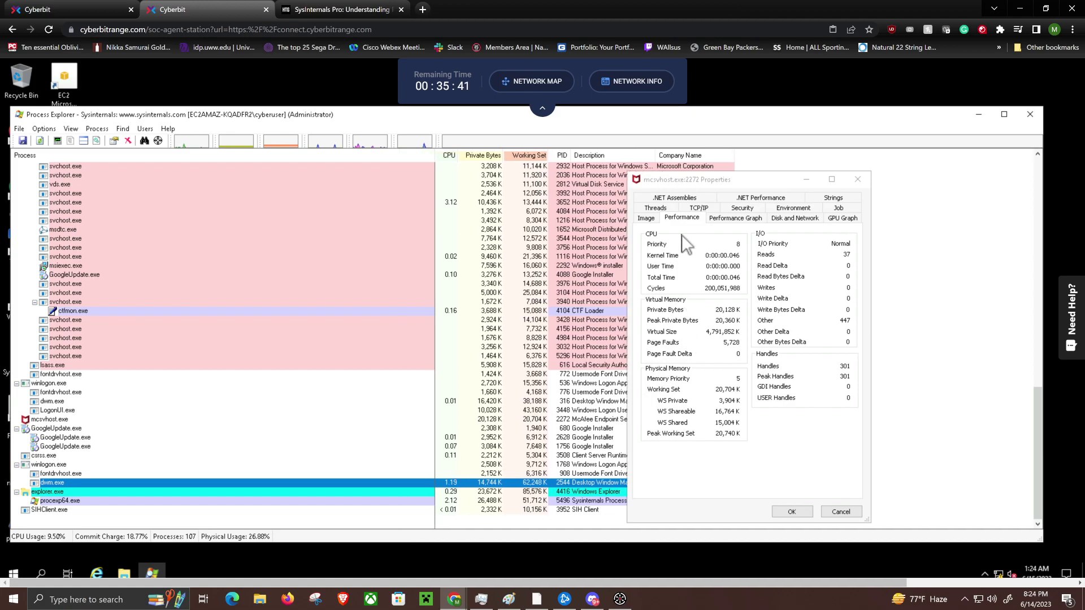
pyautogui.click(646, 217)
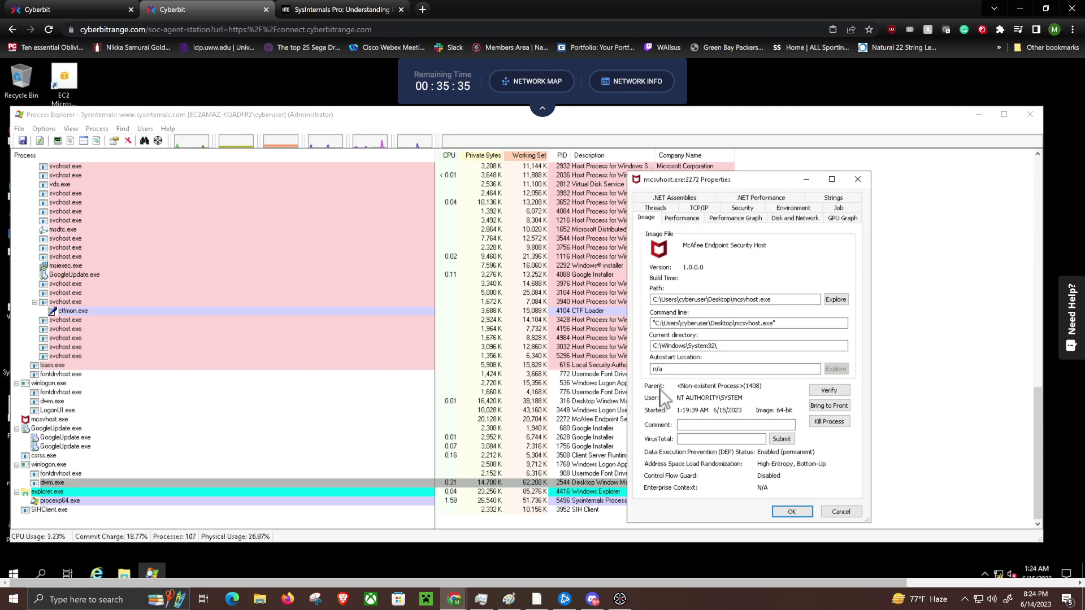
pyautogui.moveTo(678, 386); pyautogui.dragTo(763, 388)
pyautogui.click(763, 389)
pyautogui.moveTo(681, 397); pyautogui.dragTo(762, 399)
pyautogui.click(762, 399)
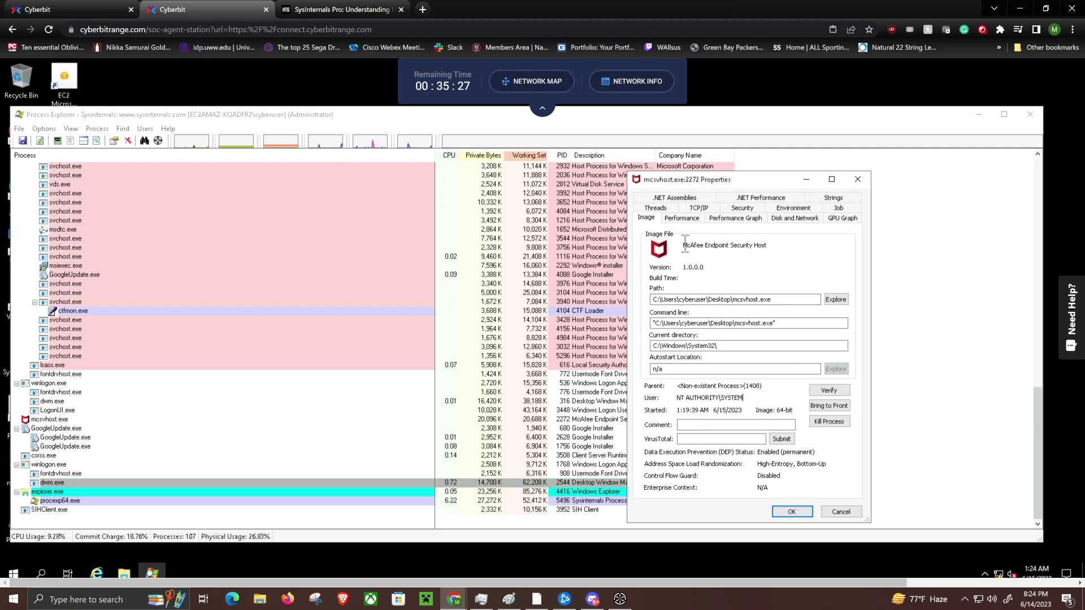
# Review the performance, performance graph, disk and network, and environment properties of mcsvhost.exe once more
pyautogui.click(774, 247)
pyautogui.click(694, 216)
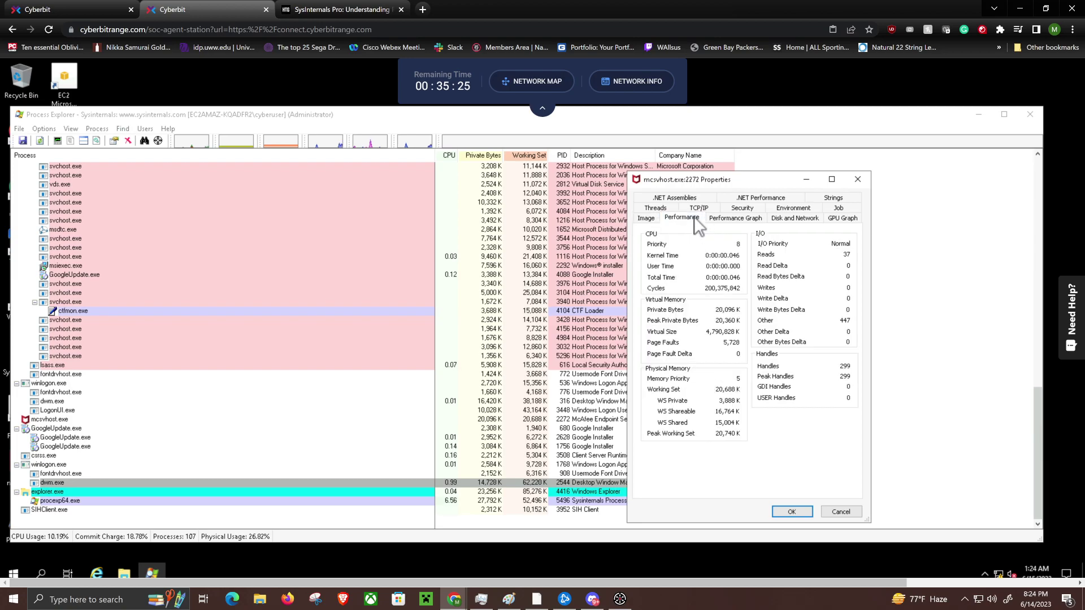
pyautogui.click(722, 220)
pyautogui.click(790, 219)
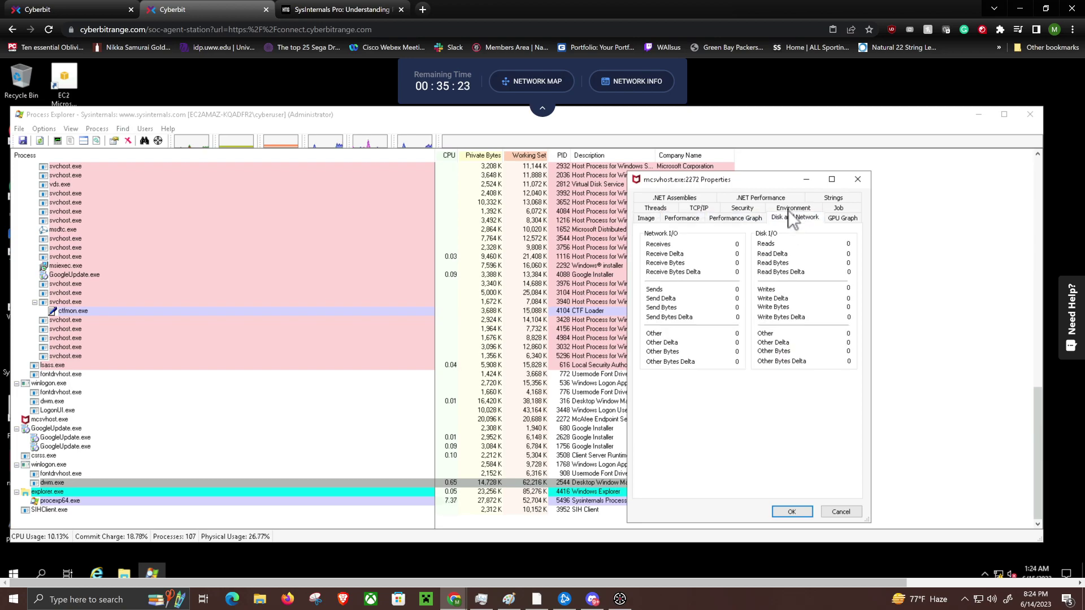
pyautogui.click(788, 209)
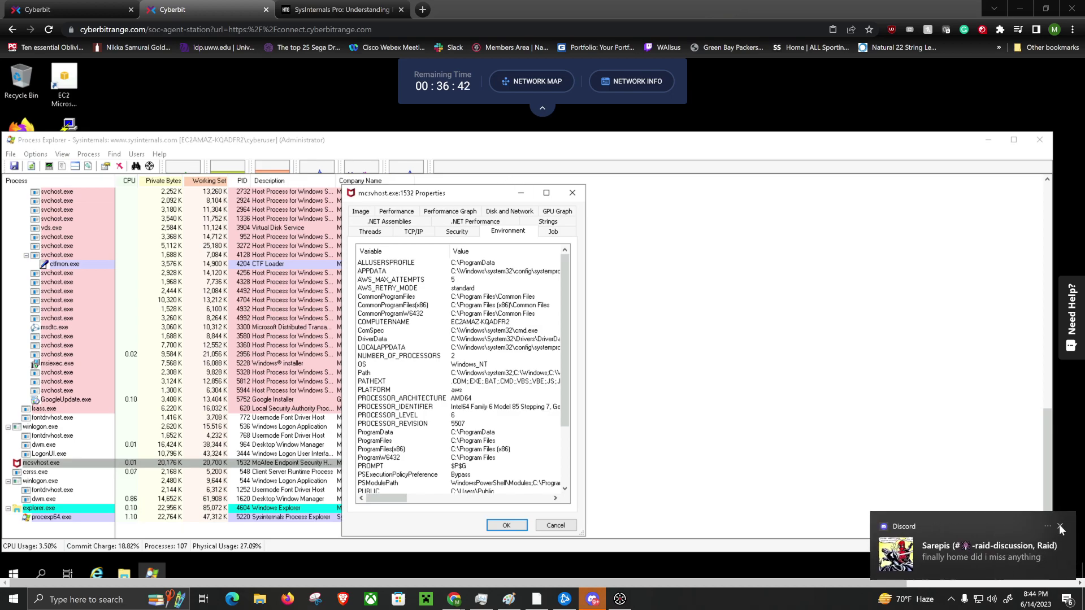
# Turn on Verify Image Signatures, move the Properties window clear of the process list, and widen the Verified Signer column
pyautogui.click(400, 189)
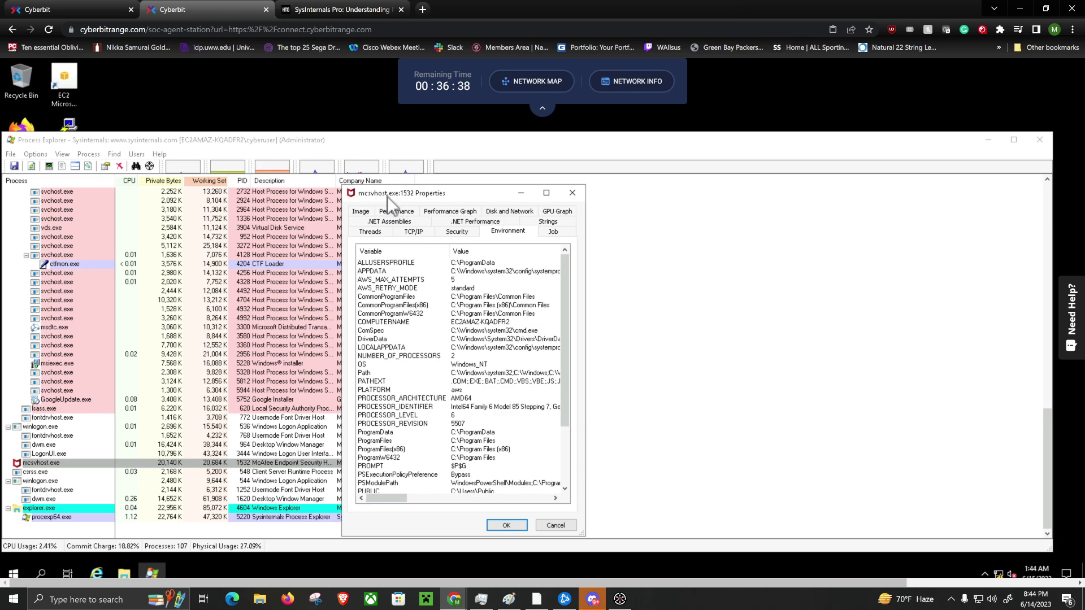
pyautogui.moveTo(393, 191); pyautogui.dragTo(440, 166)
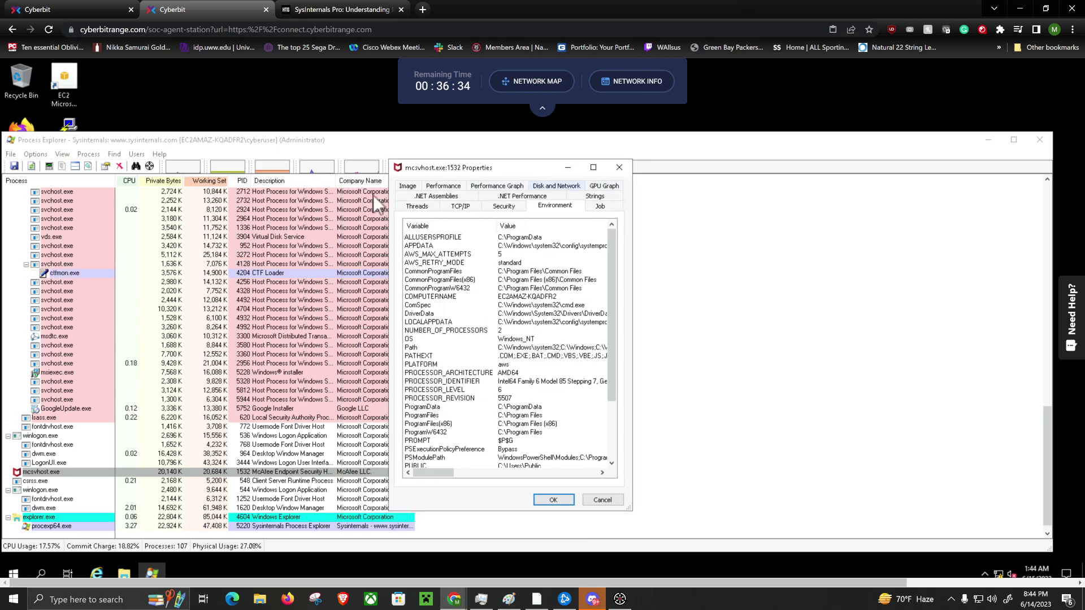
pyautogui.click(39, 155)
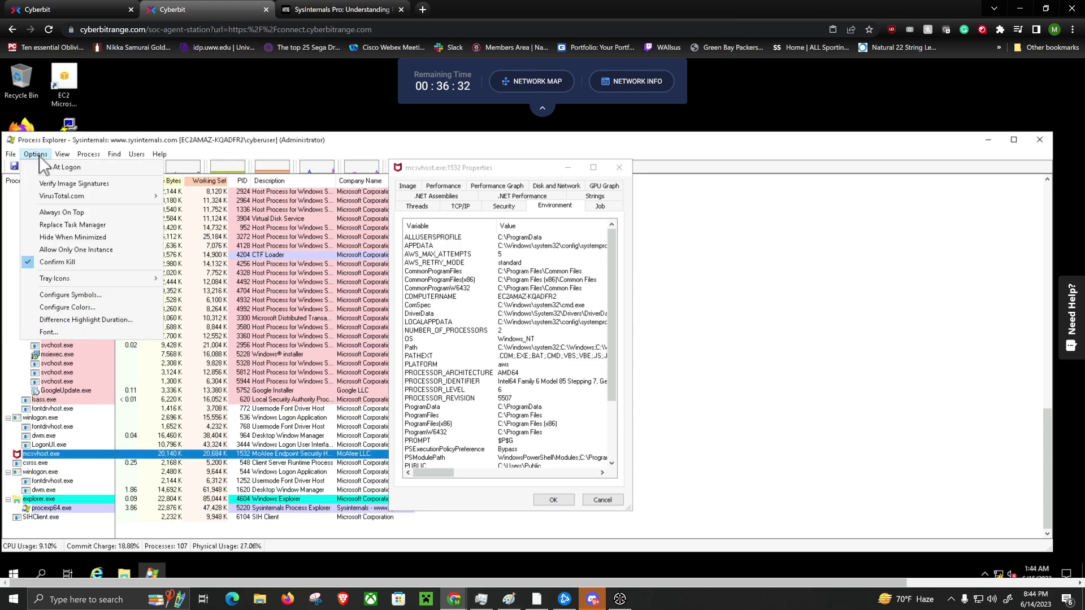
pyautogui.click(50, 183)
pyautogui.moveTo(568, 169); pyautogui.dragTo(919, 168)
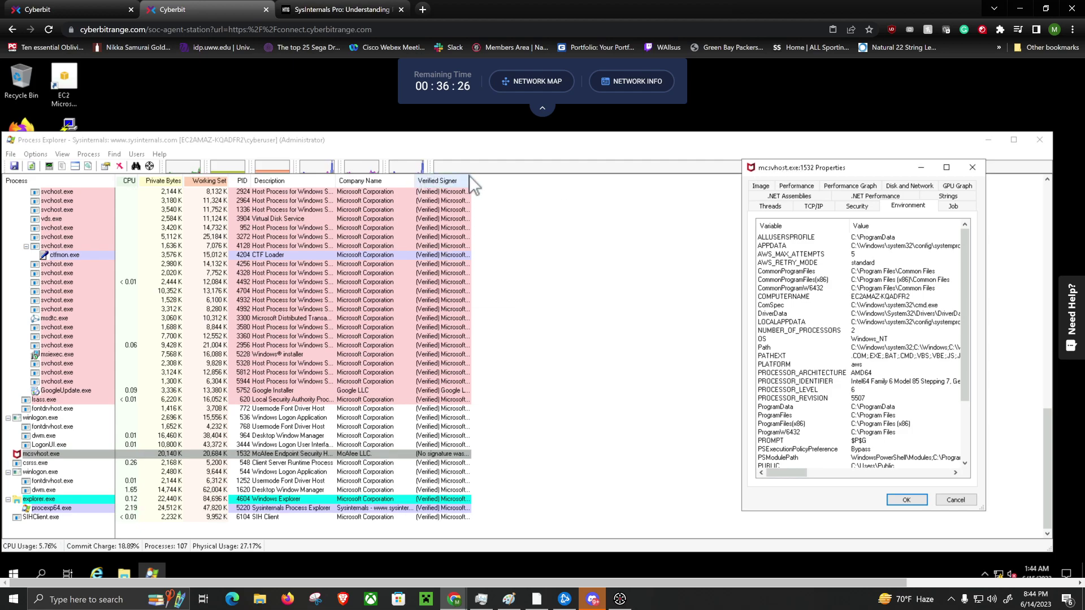
pyautogui.moveTo(472, 177); pyautogui.dragTo(682, 219)
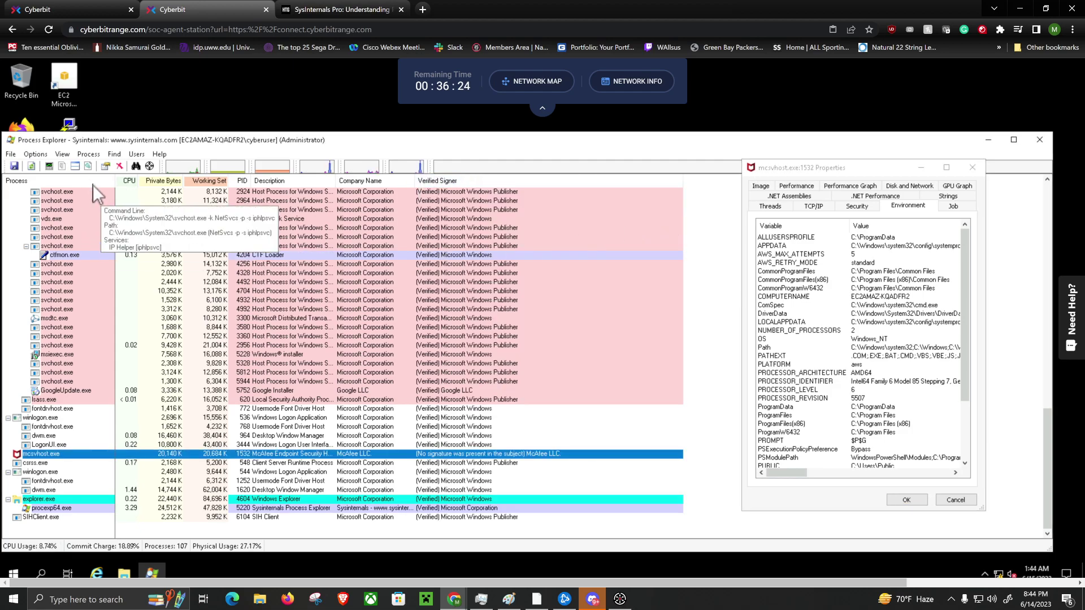
# Check the verified signer entries across the process list and the one for mcsvhost.exe
pyautogui.scroll(20, 495, 475)
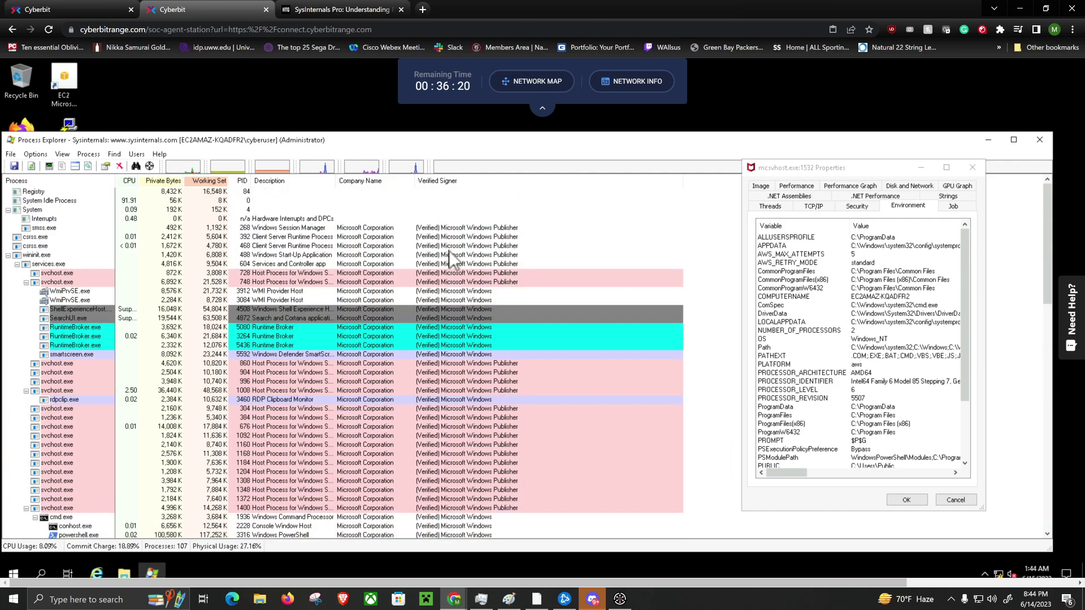
pyautogui.scroll(-10, 433, 258)
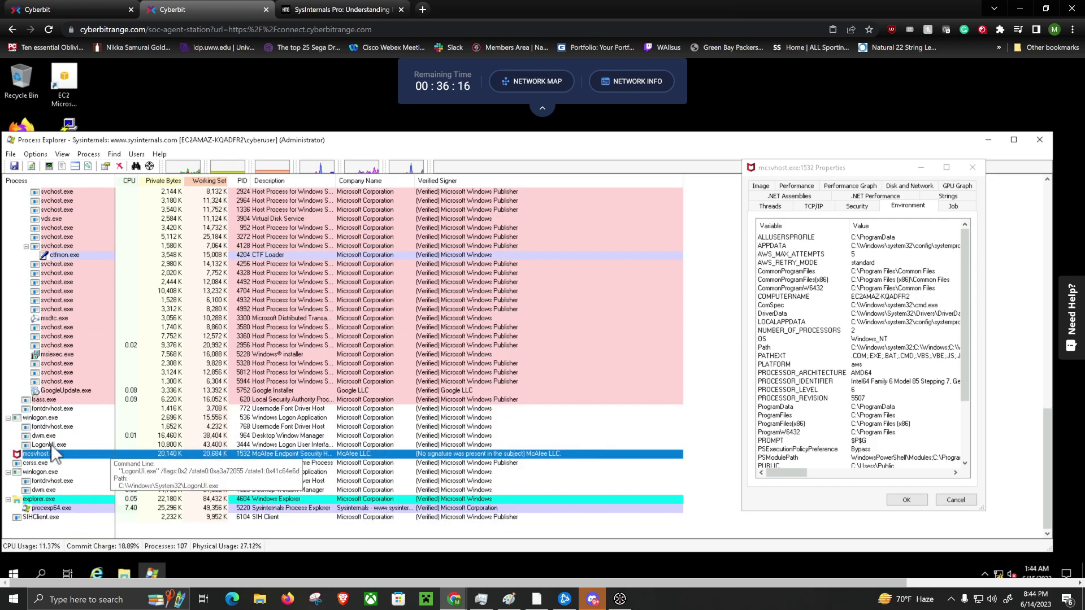
pyautogui.moveTo(26, 457)
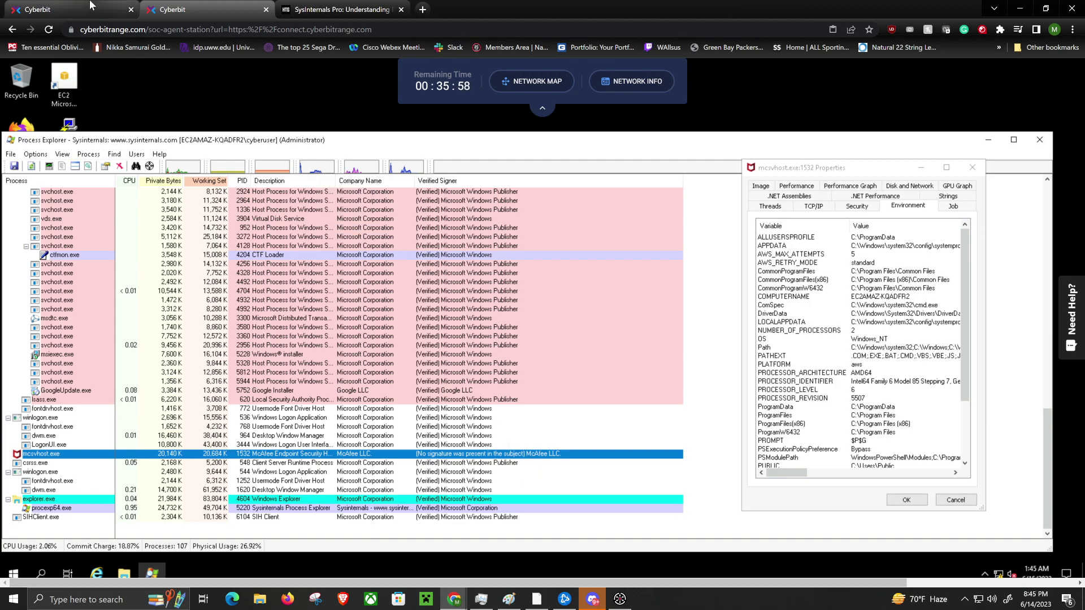
# Answer quiz question 2 with "No, the message says: "No signature was present in the subject"", submit it, and go to question 3
pyautogui.click(68, 9)
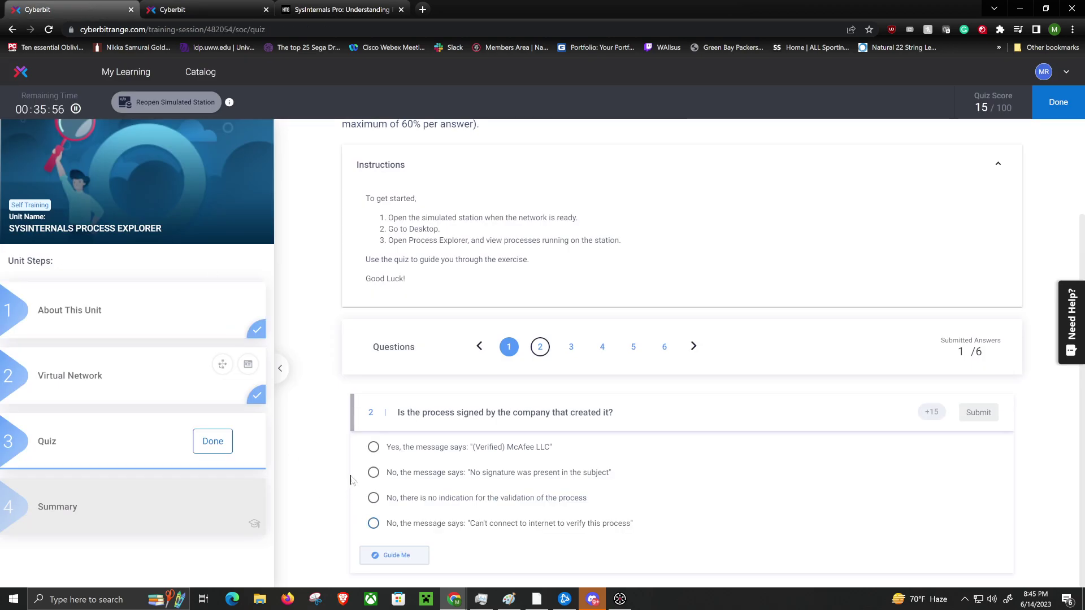
pyautogui.click(373, 477)
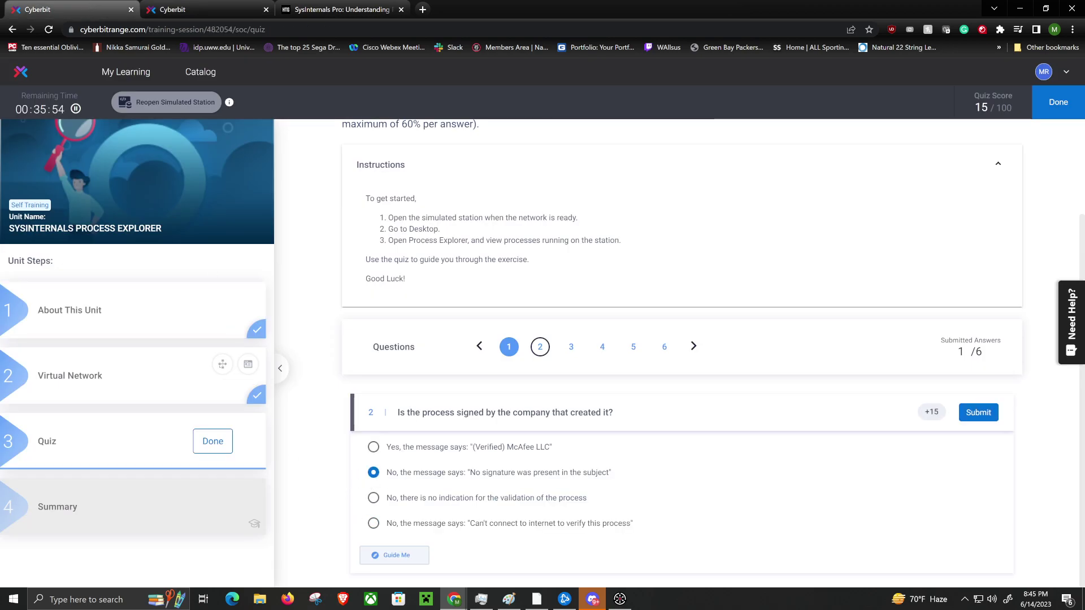
pyautogui.click(978, 414)
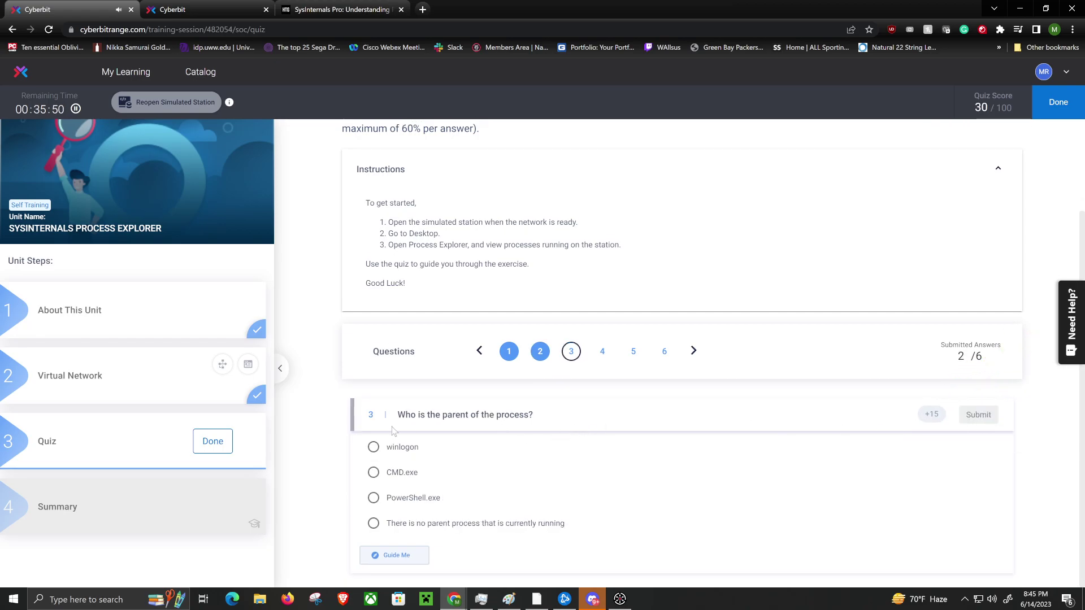
# Consult the SysInternals Pro article's section on the tree view, then return to mcsvhost.exe in the simulated station's process list
pyautogui.click(192, 10)
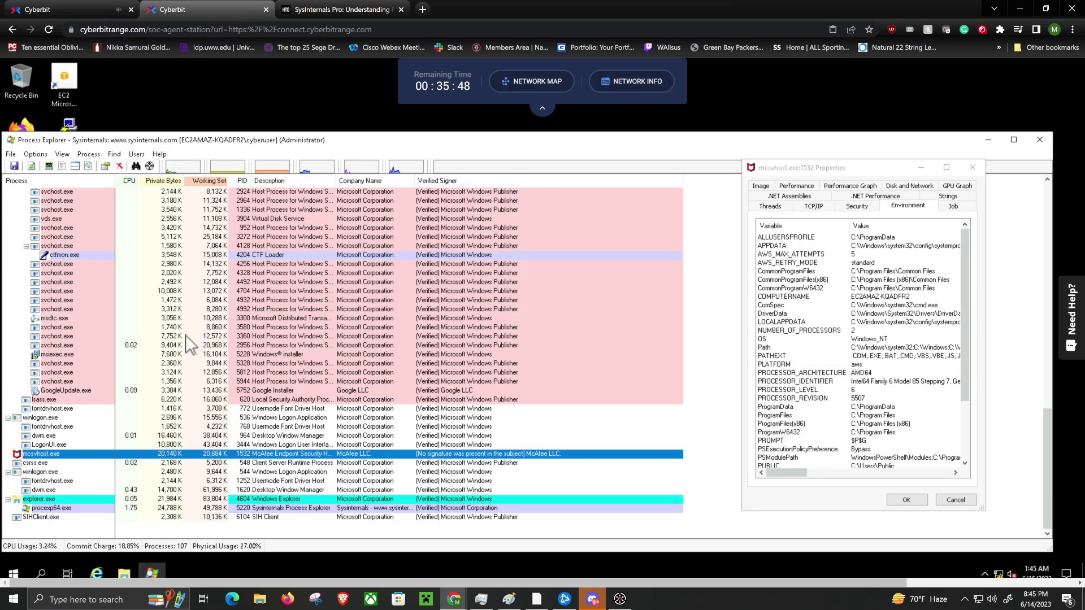
pyautogui.hotkey('ctrl', 'Tab')
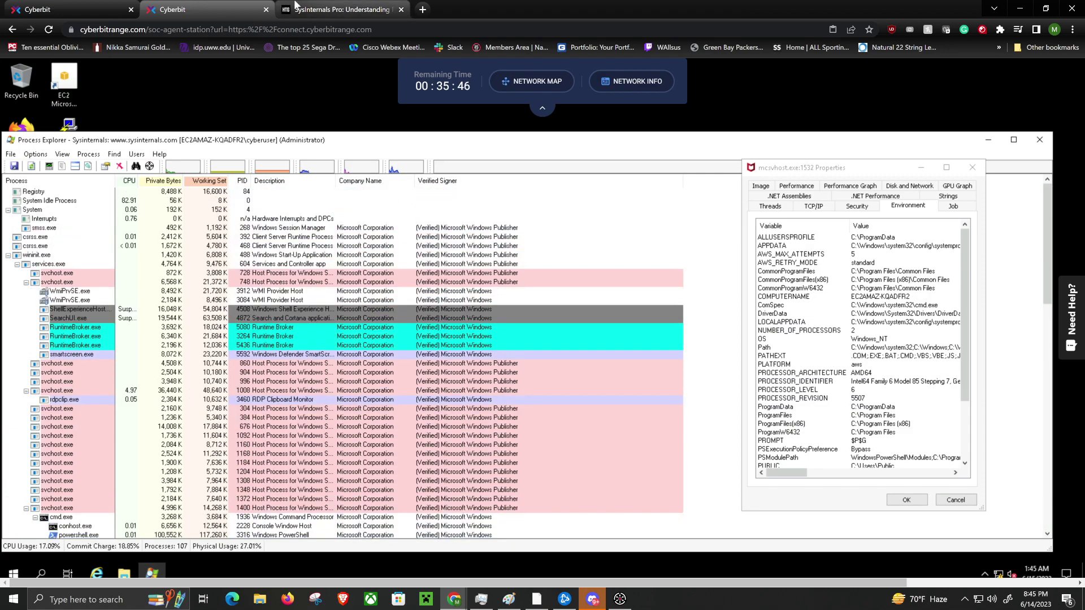
pyautogui.scroll(4, 173, 372)
pyautogui.scroll(2, 174, 372)
pyautogui.scroll(-5, 172, 360)
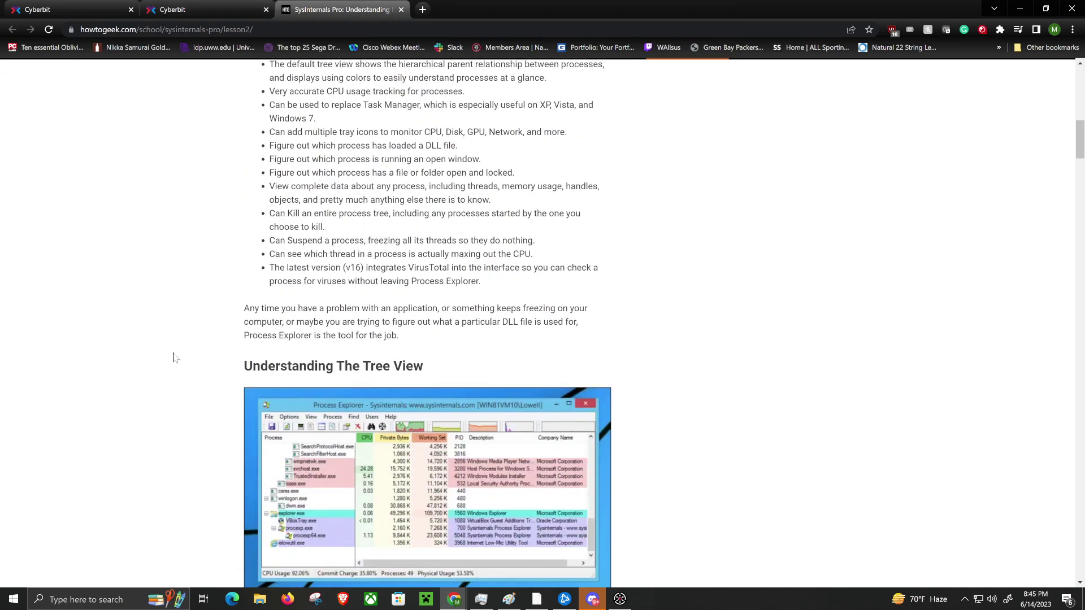
pyautogui.click(211, 5)
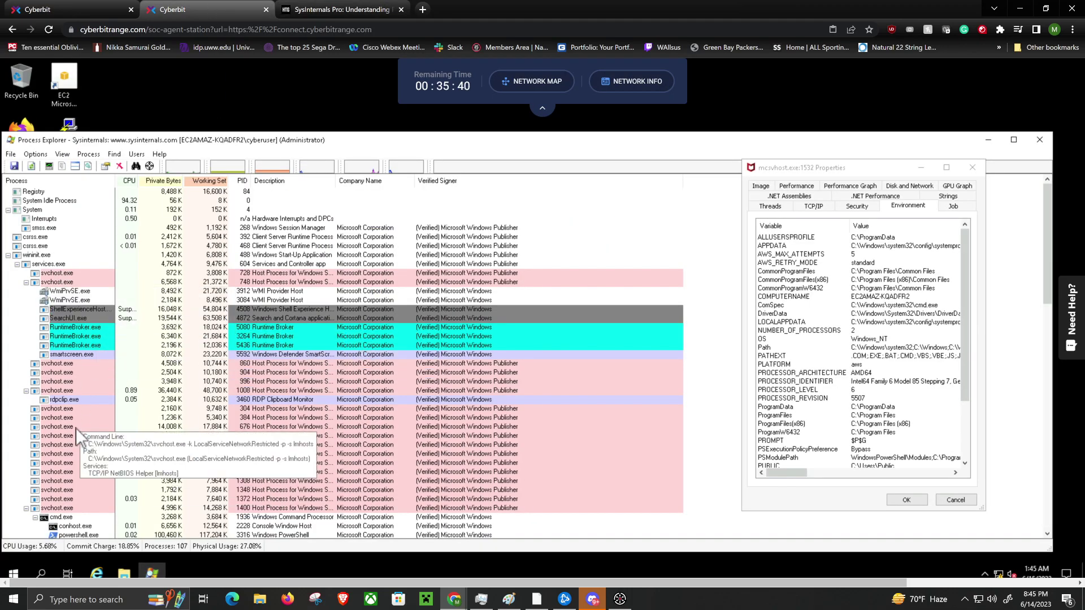
pyautogui.scroll(-20, 70, 294)
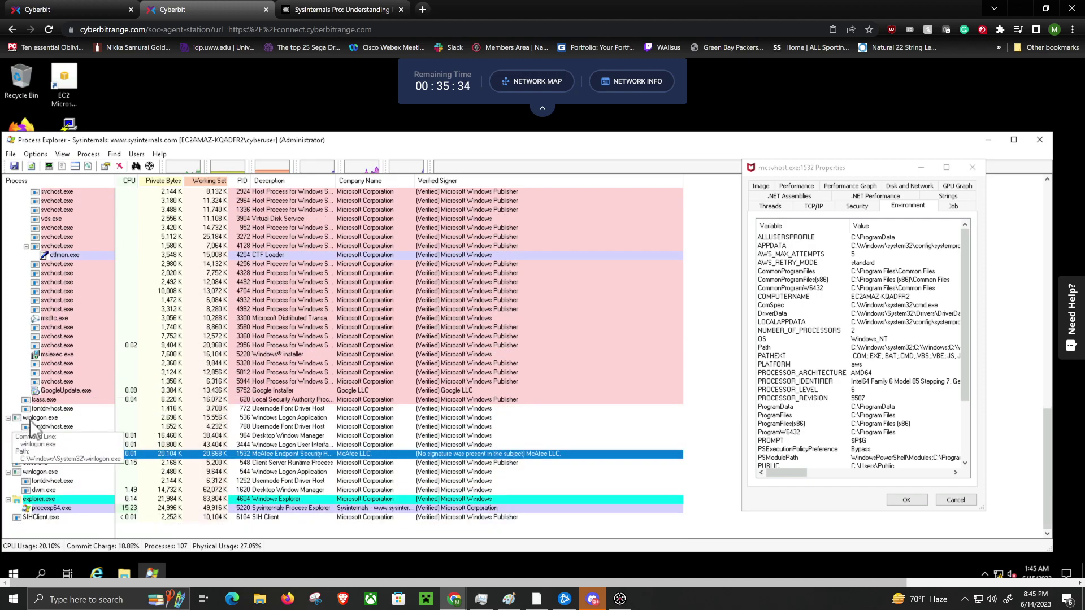
# Inspect the process tree around winlogon.exe, collapsing its branch, to determine whether mcsvhost.exe has a parent process
pyautogui.click(41, 418)
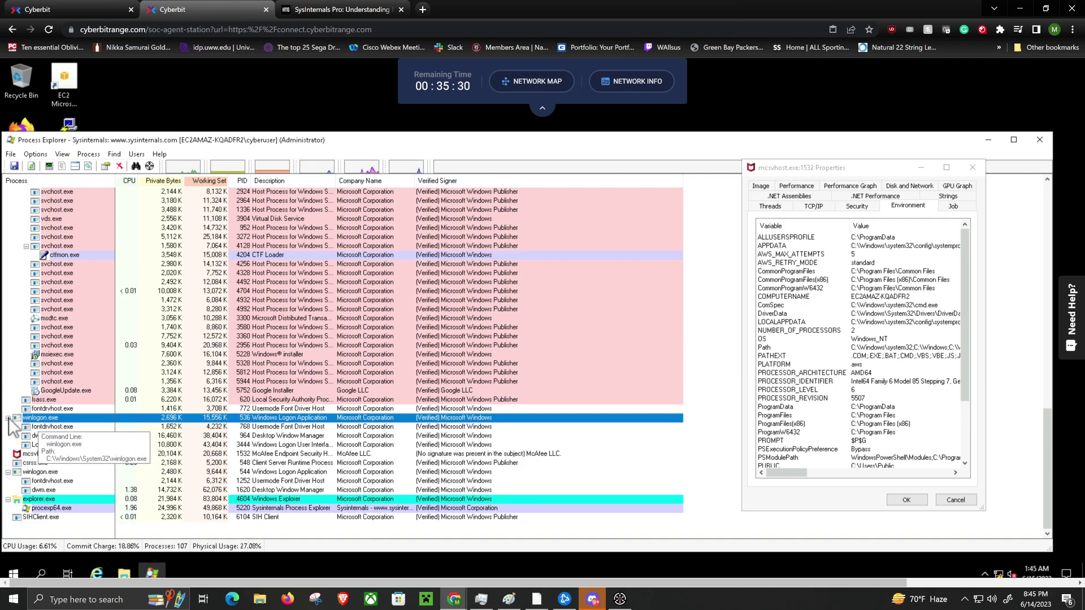
pyautogui.click(56, 372)
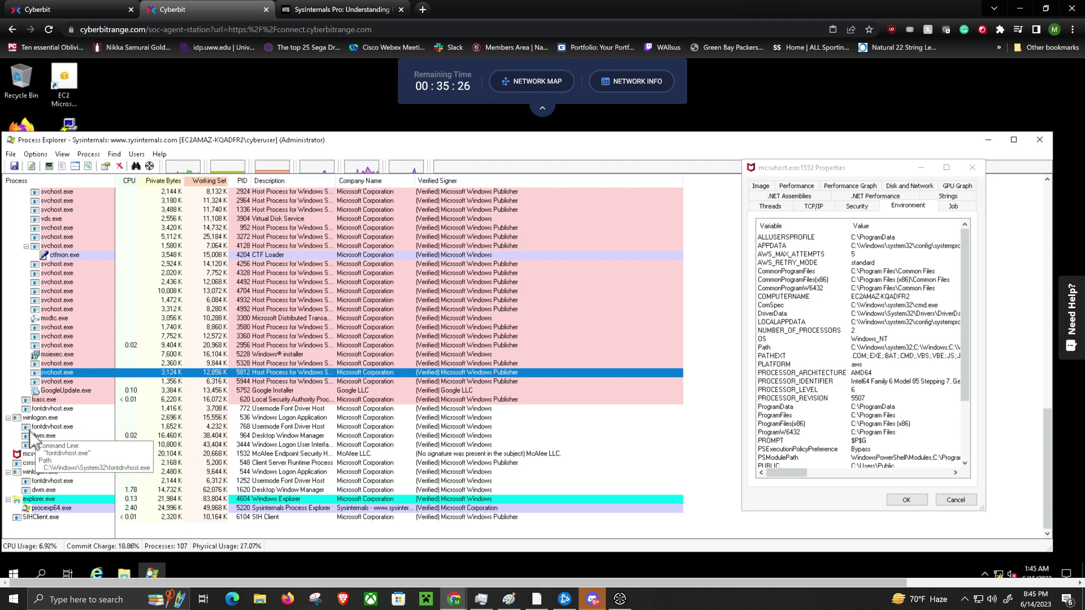
pyautogui.click(34, 426)
pyautogui.click(46, 445)
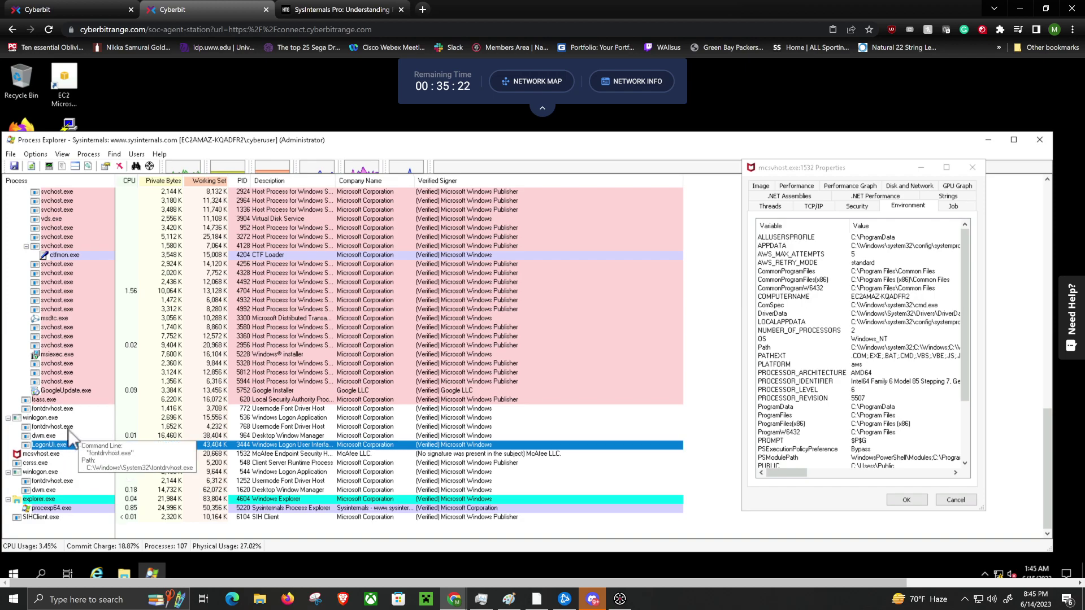
pyautogui.click(40, 418)
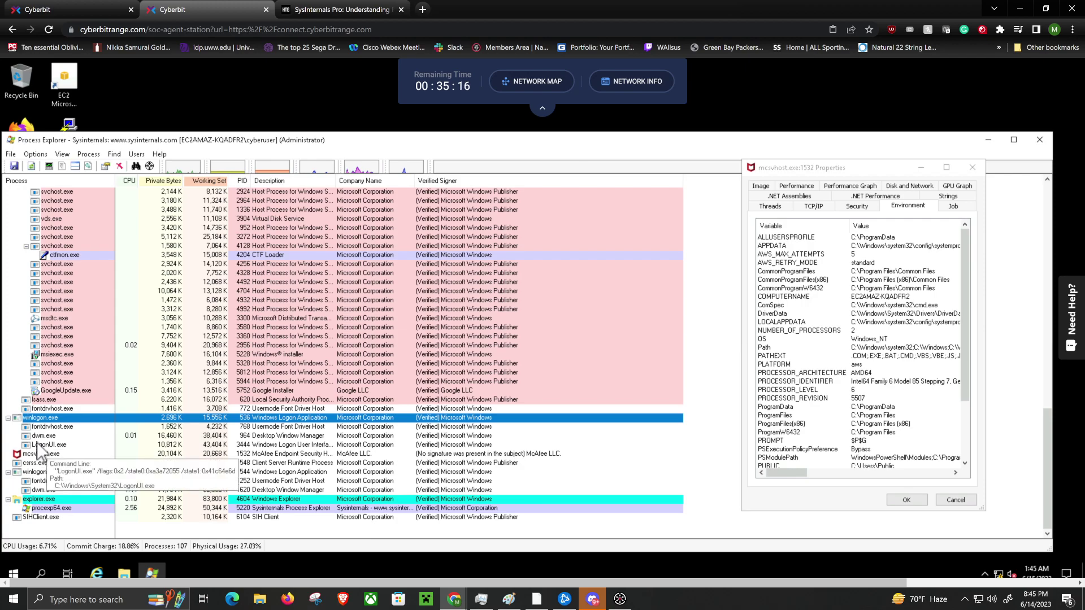
pyautogui.click(8, 418)
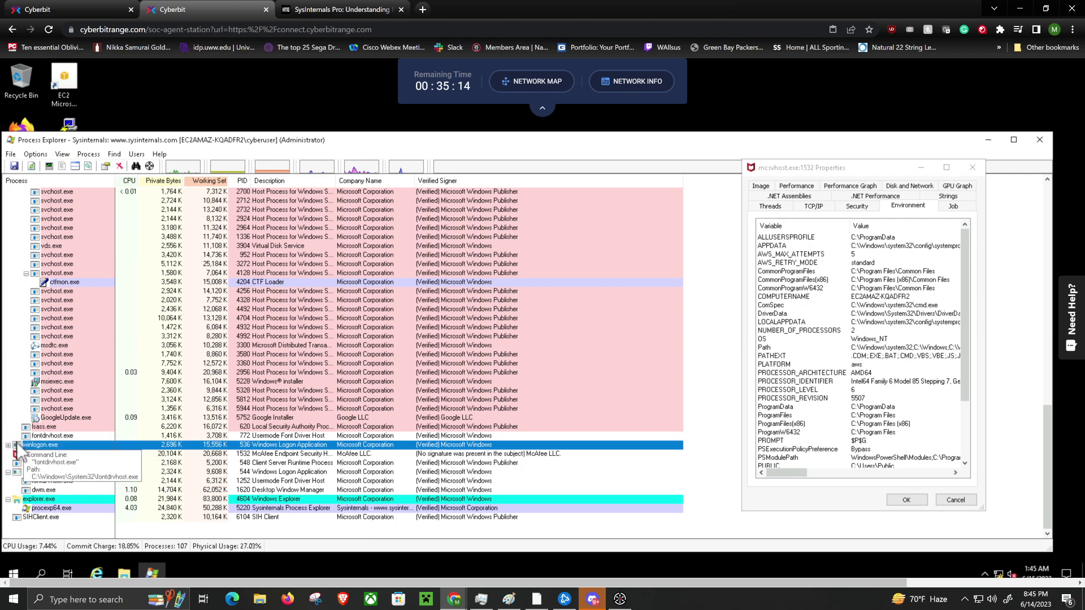
pyautogui.click(21, 453)
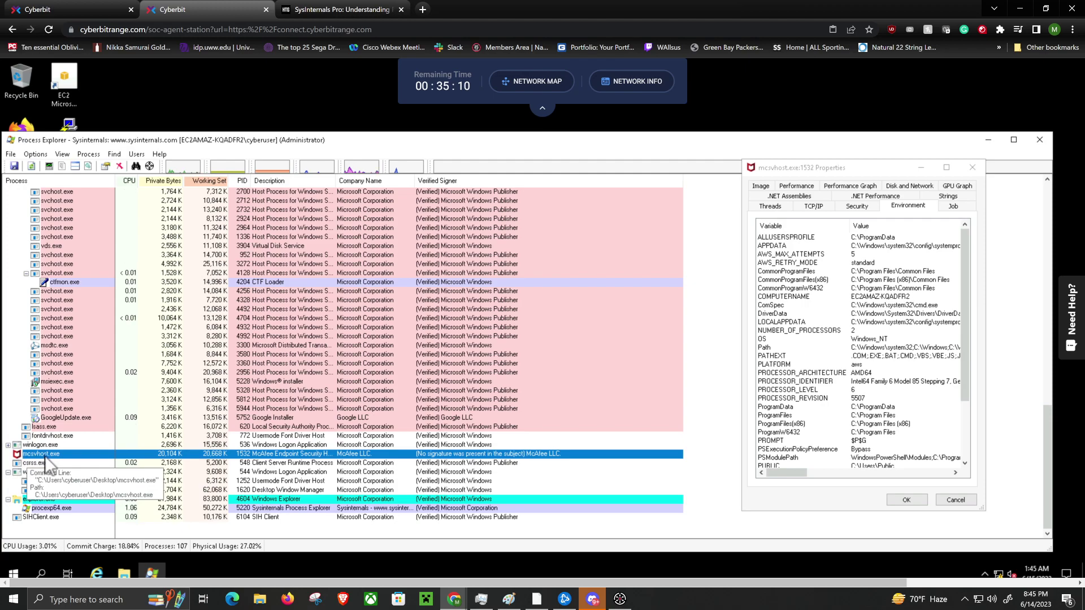
# Answer quiz question 3 with "There is no parent process that is currently running", submit it, and go to question 4
pyautogui.click(37, 9)
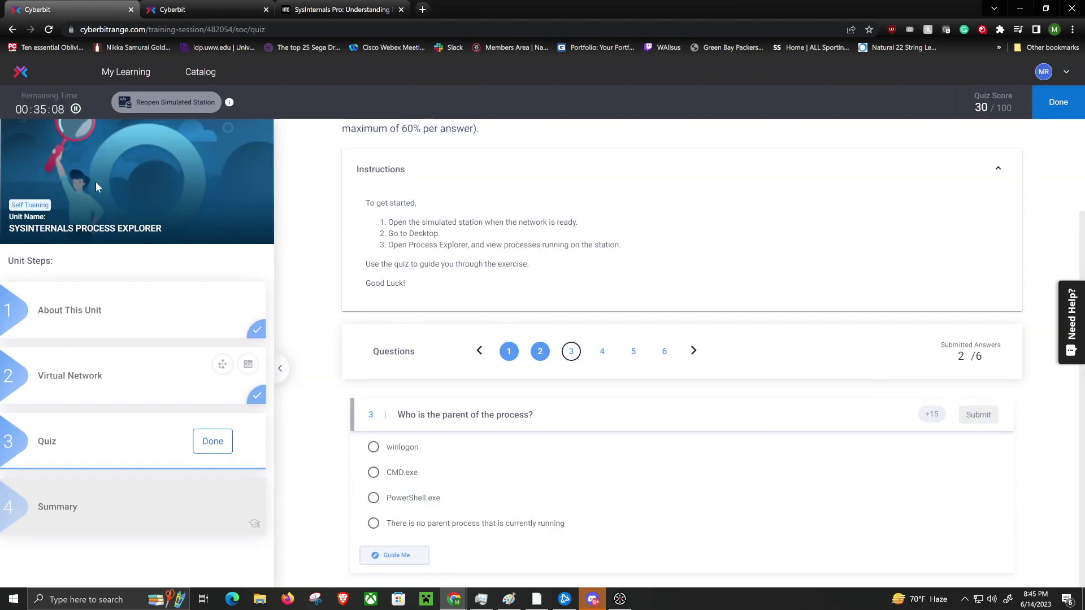
pyautogui.click(373, 524)
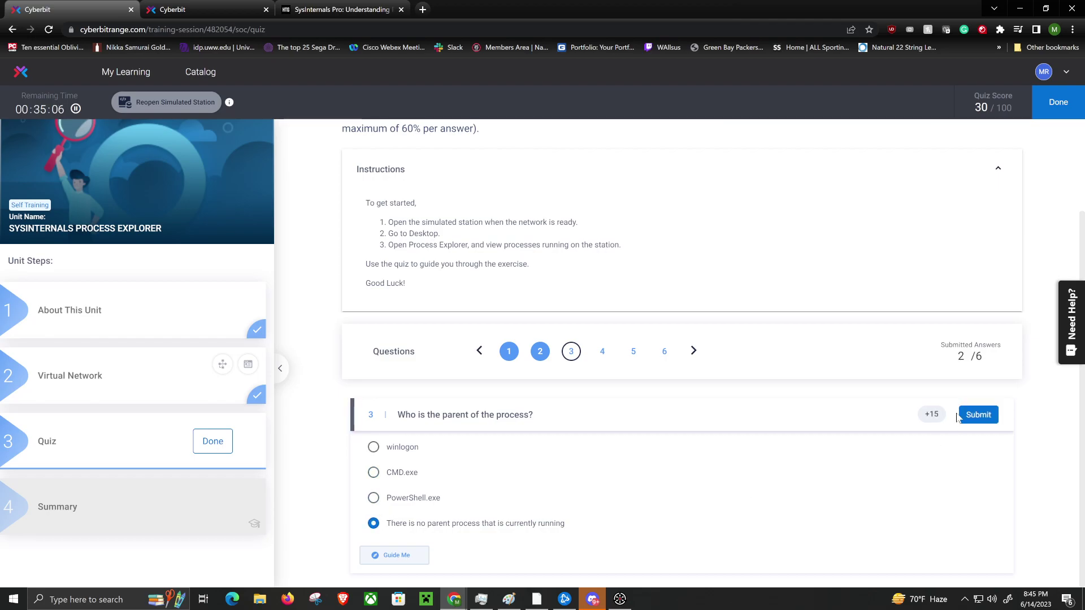
pyautogui.click(960, 417)
pyautogui.click(961, 416)
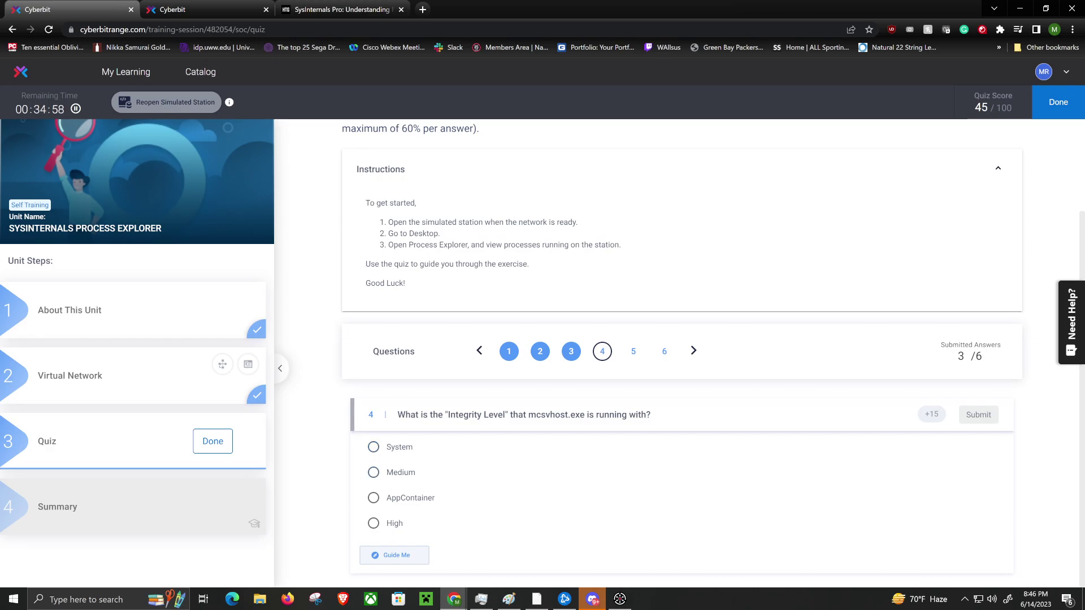
# Open the guidance for quiz question 4 and read how to see a process's integrity level
pyautogui.click(178, 9)
pyautogui.hotkey('ctrl', '1')
pyautogui.click(400, 554)
pyautogui.scroll(-4, 347, 436)
pyautogui.scroll(-1, 346, 437)
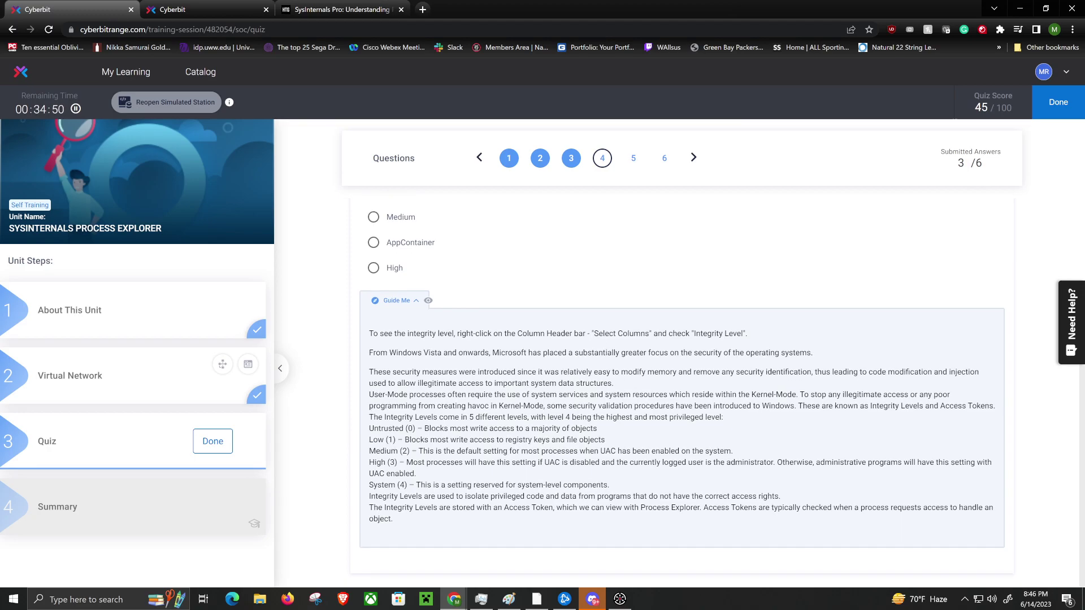
# Switch to the simulated station and add the Integrity Level column to Process Explorer's process list
pyautogui.click(174, 11)
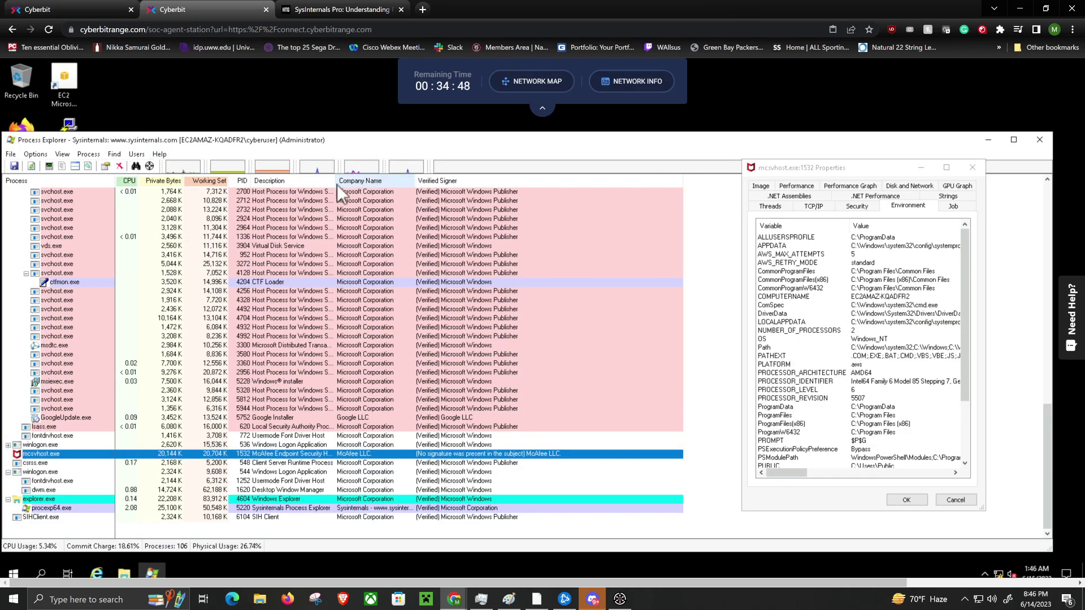
pyautogui.rightClick(511, 187)
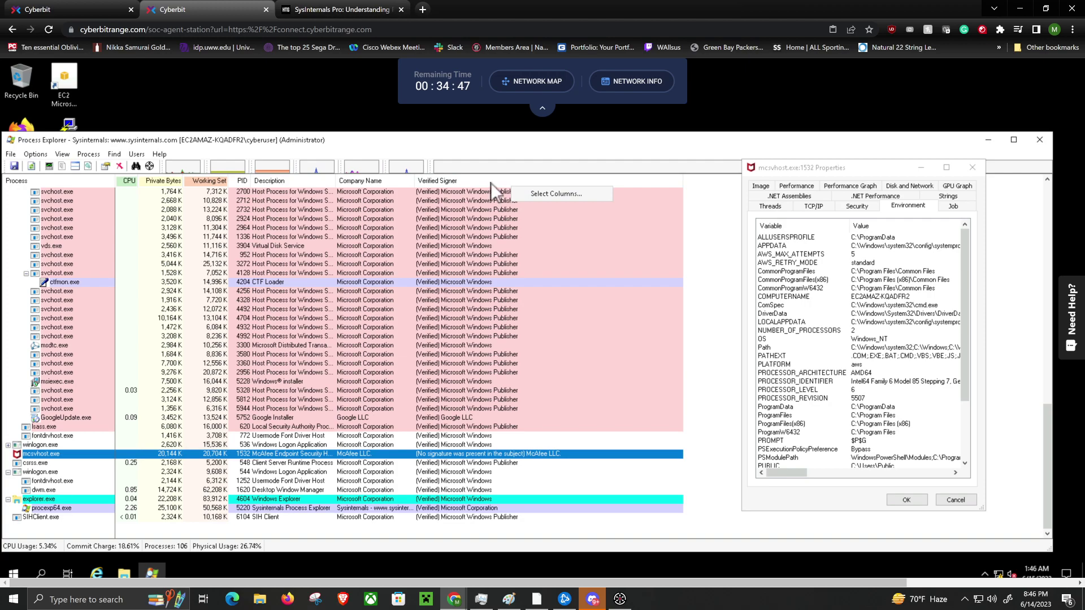
pyautogui.click(520, 192)
pyautogui.moveTo(32, 156); pyautogui.dragTo(352, 171)
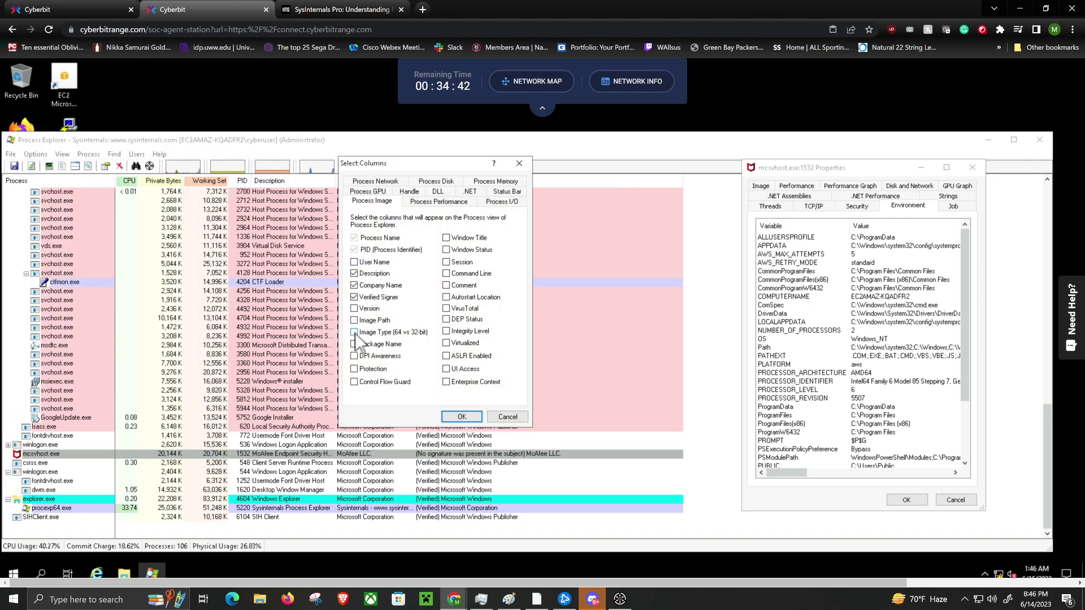
pyautogui.click(447, 331)
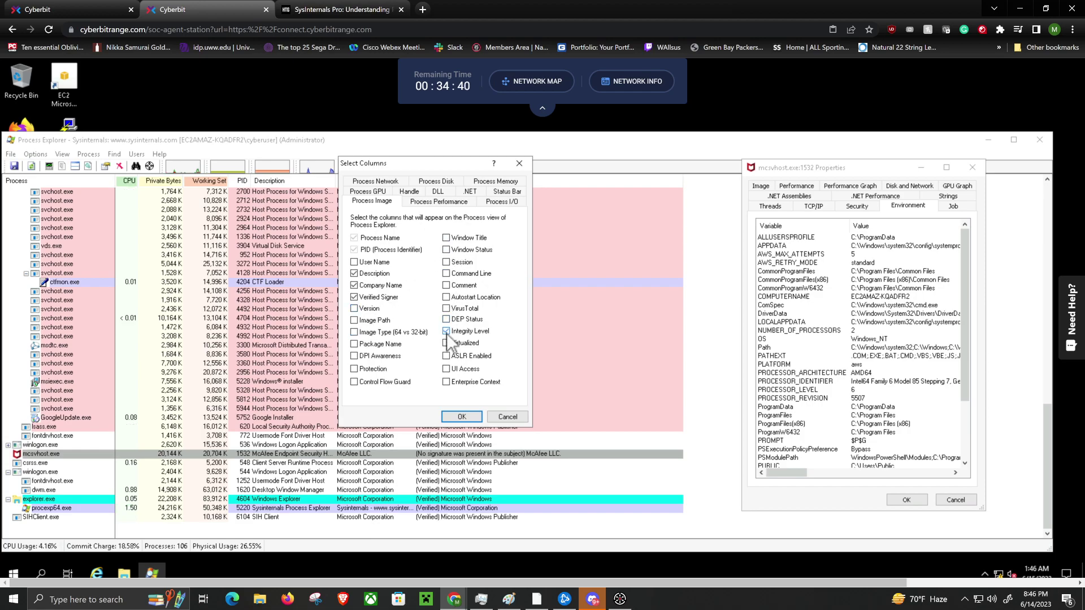
pyautogui.click(458, 416)
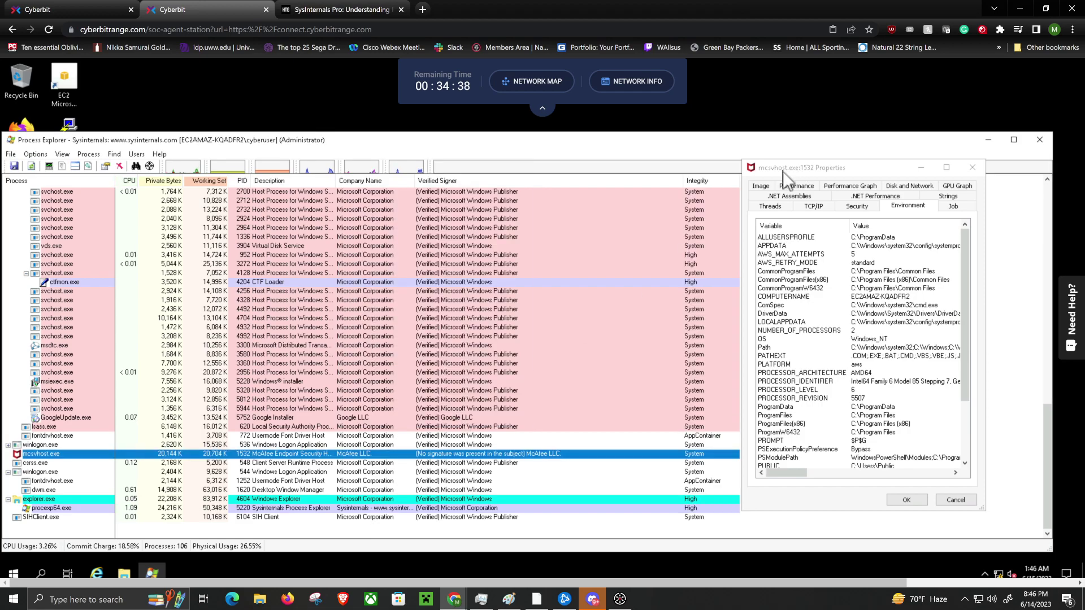
# Move the properties window off the Integrity column, check the integrity level of mcsvhost.exe, and return to quiz question 4
pyautogui.moveTo(766, 171); pyautogui.dragTo(812, 174)
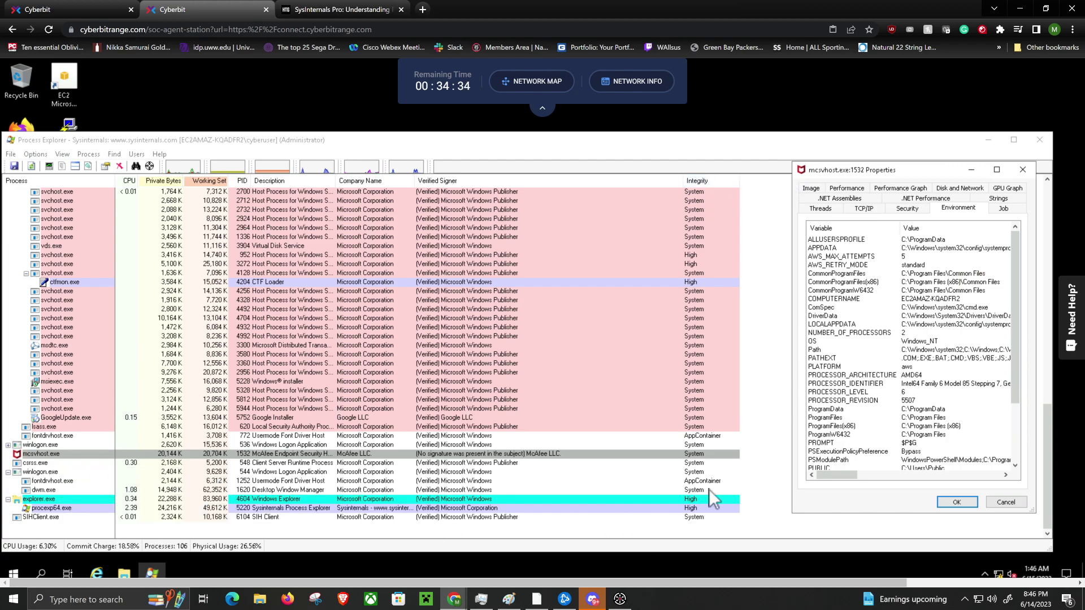
pyautogui.click(698, 455)
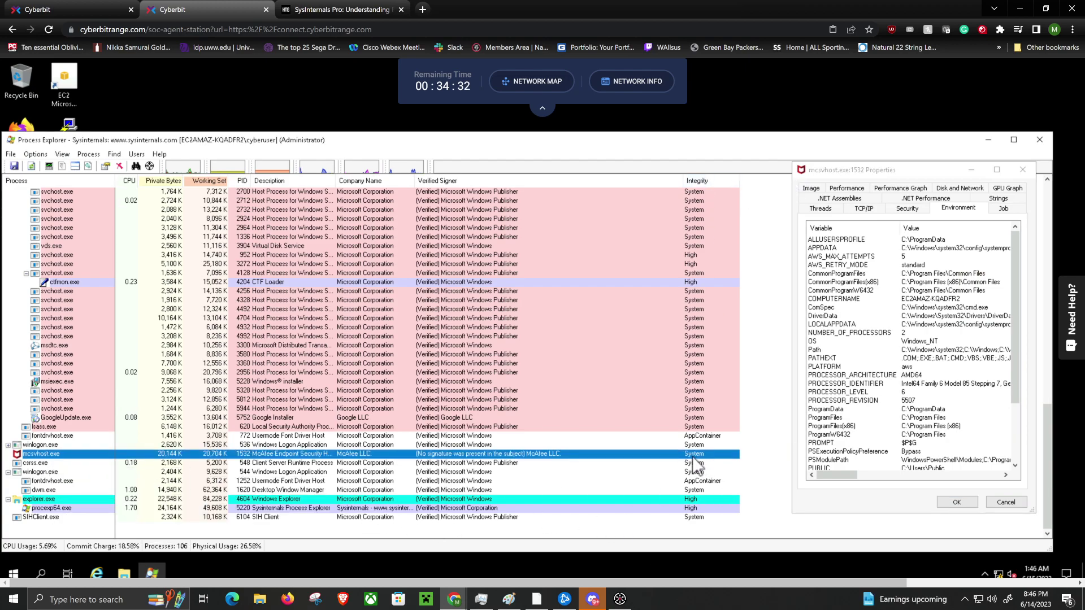
pyautogui.click(86, 9)
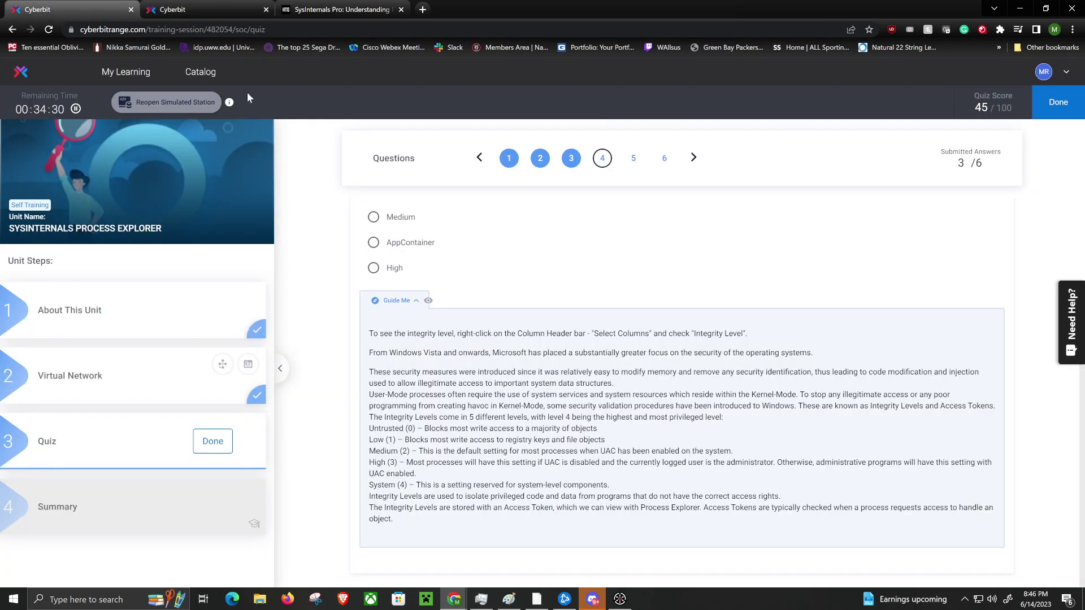
# On the simulated station, inspect the user account and group details in the security properties of mcsvhost.exe
pyautogui.click(249, 9)
pyautogui.doubleClick(514, 453)
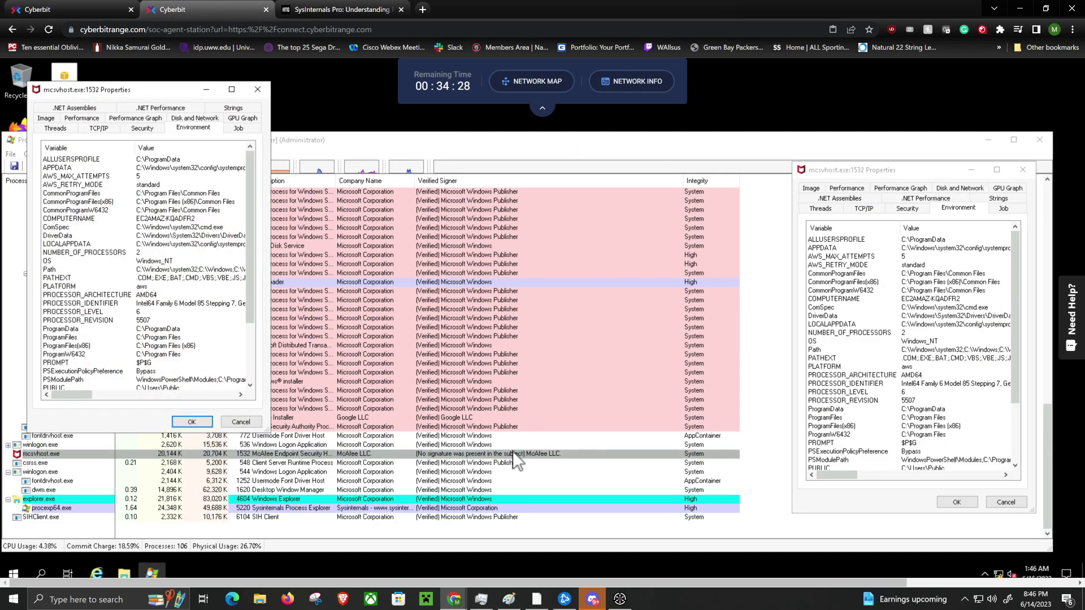
pyautogui.click(259, 93)
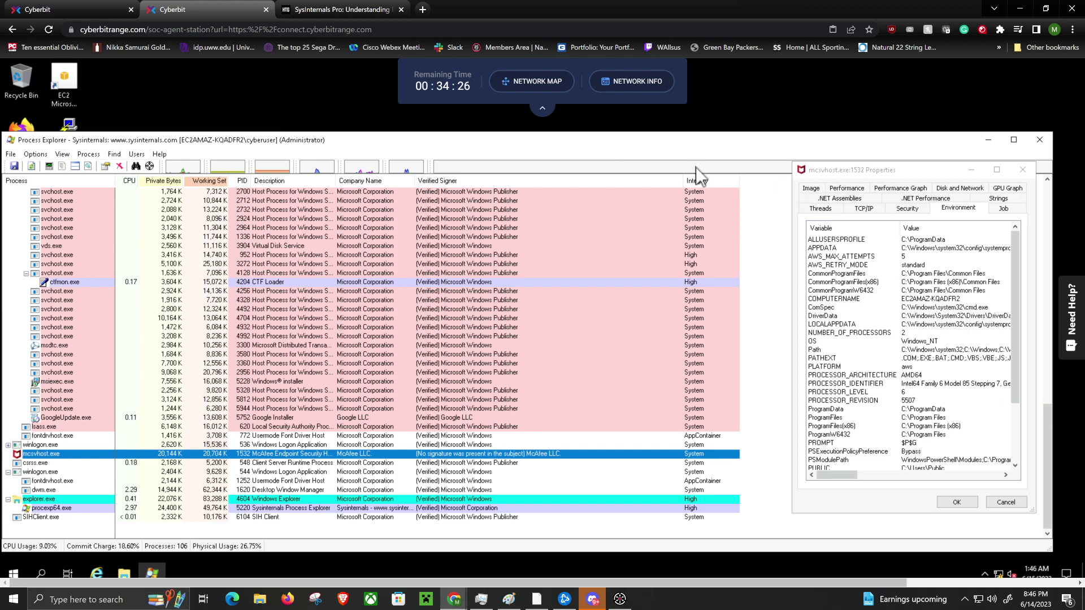
pyautogui.moveTo(833, 169); pyautogui.dragTo(656, 158)
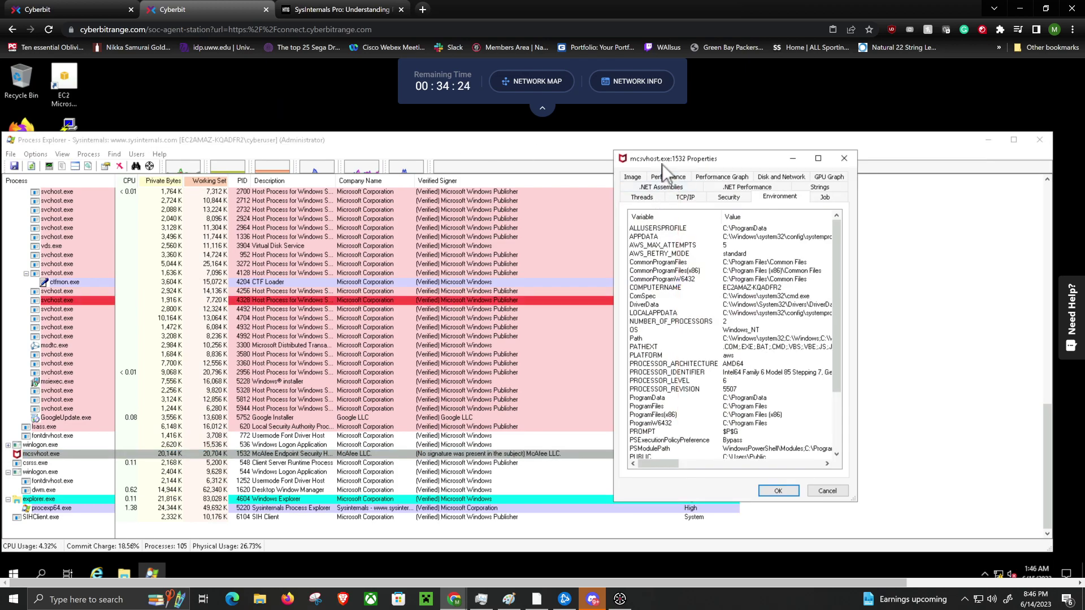
pyautogui.click(744, 198)
pyautogui.moveTo(680, 210); pyautogui.dragTo(757, 210)
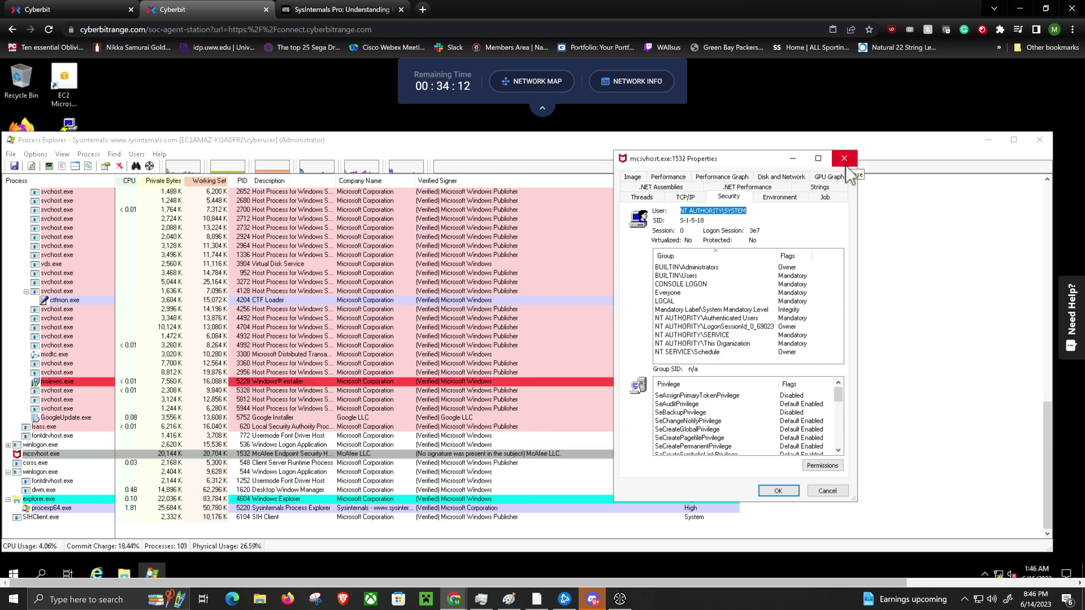
pyautogui.moveTo(745, 158); pyautogui.dragTo(936, 162)
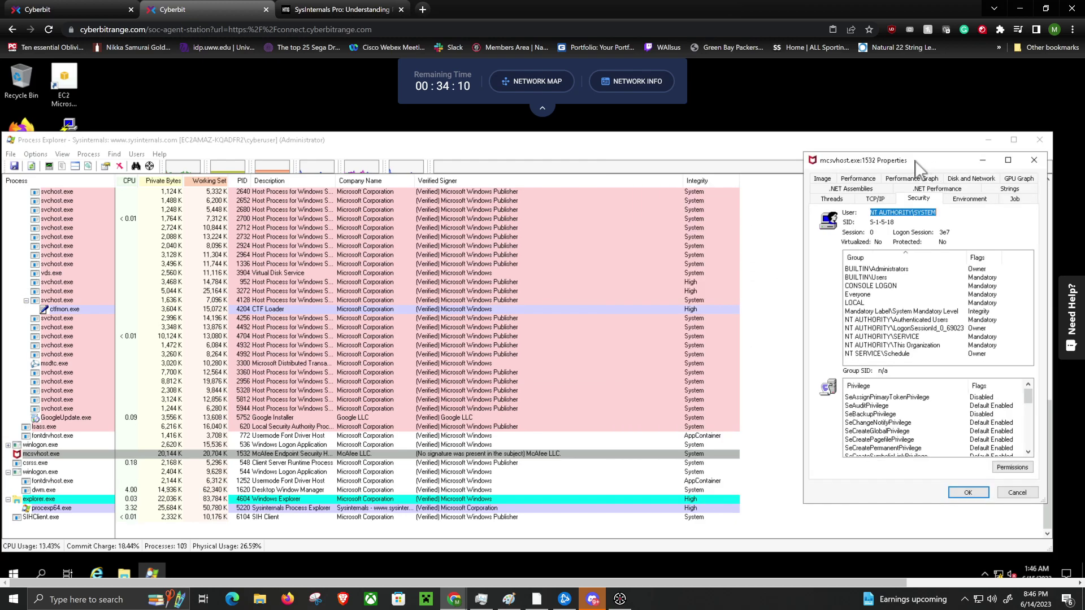
# Answer quiz question 4 with "System", submit it, and go to question 5
pyautogui.click(56, 9)
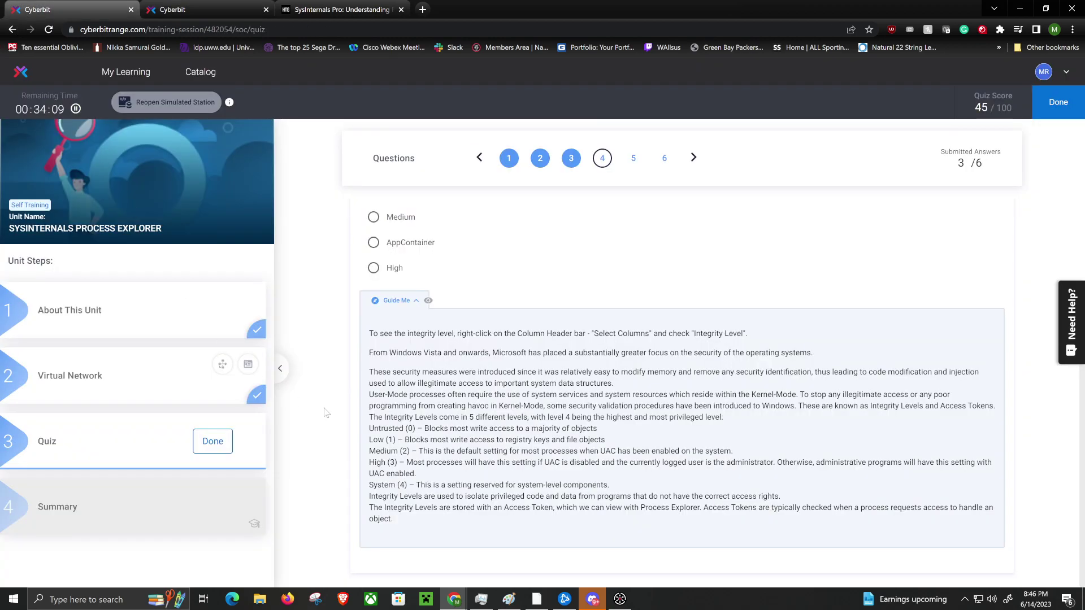
pyautogui.click(387, 266)
pyautogui.scroll(1, 388, 264)
pyautogui.click(388, 253)
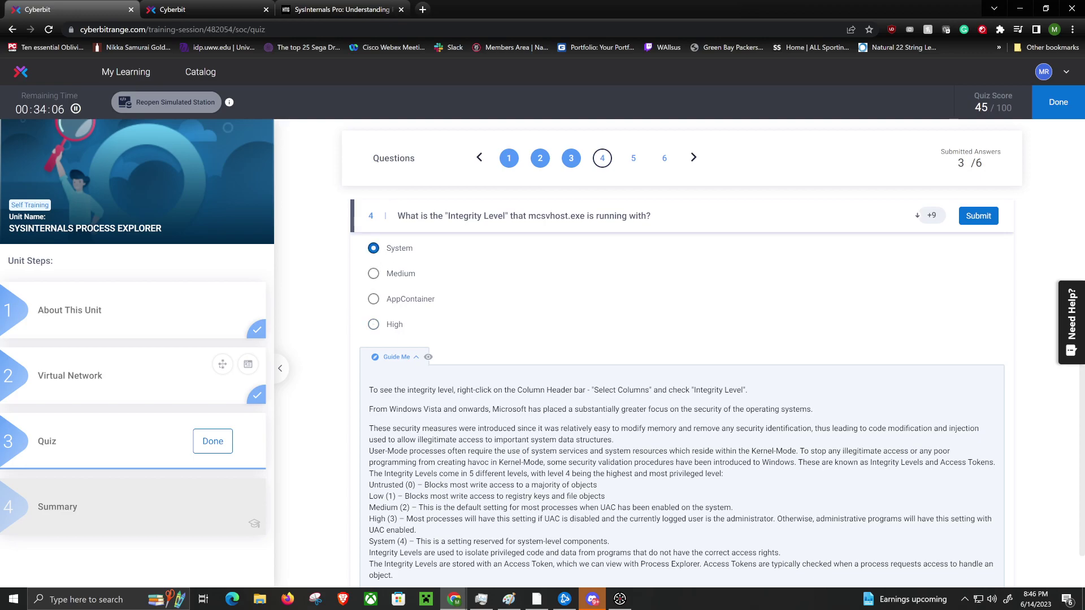
pyautogui.click(978, 216)
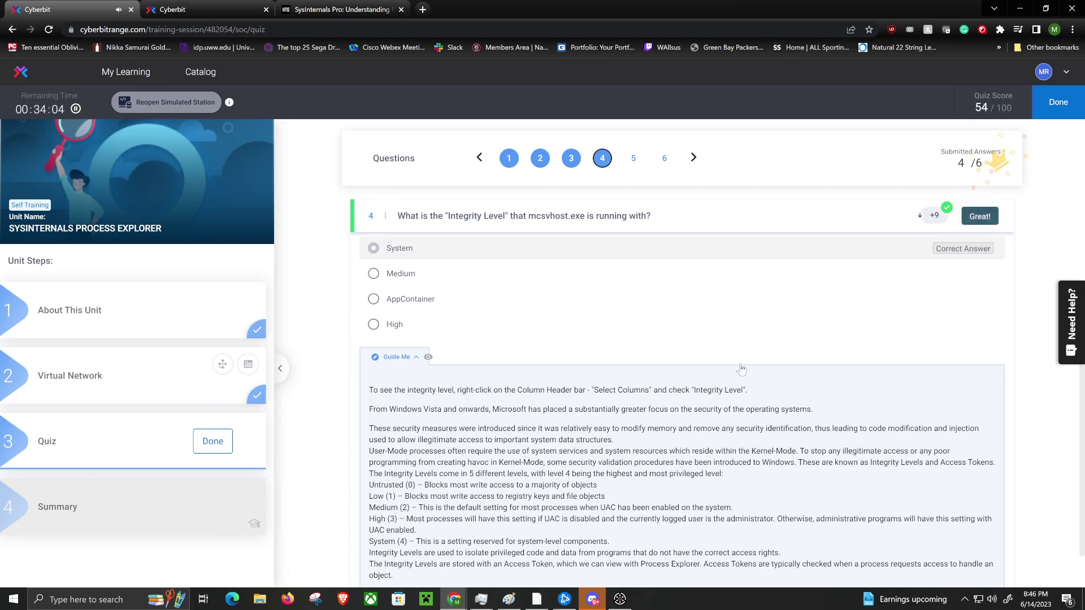
pyautogui.scroll(2, 757, 371)
pyautogui.click(981, 323)
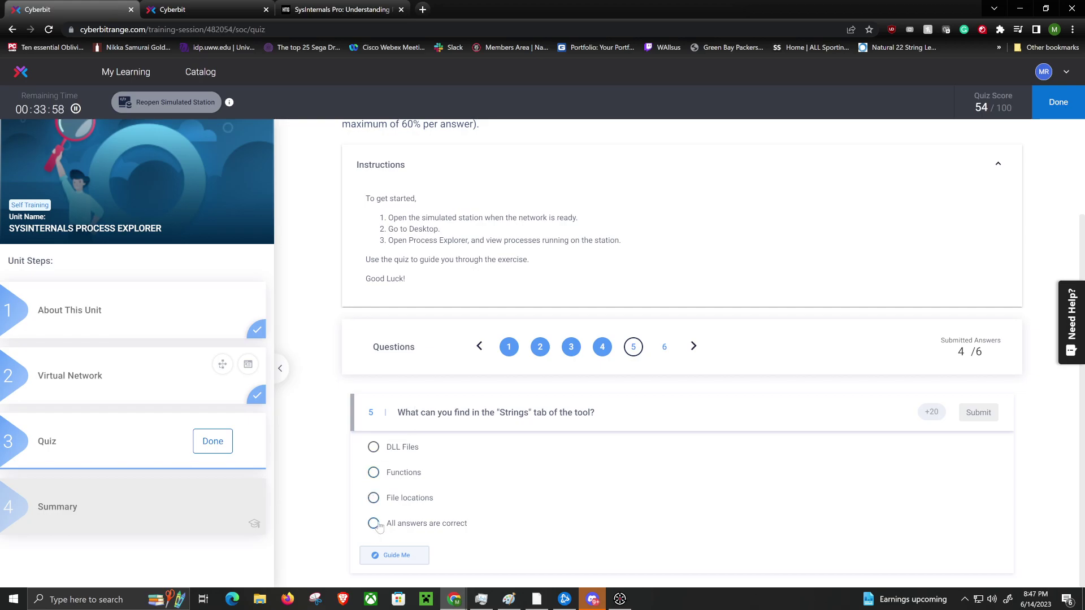
# Return to the simulated station and open the printable strings in the properties of mcsvhost.exe
pyautogui.click(232, 9)
pyautogui.moveTo(855, 158); pyautogui.dragTo(702, 155)
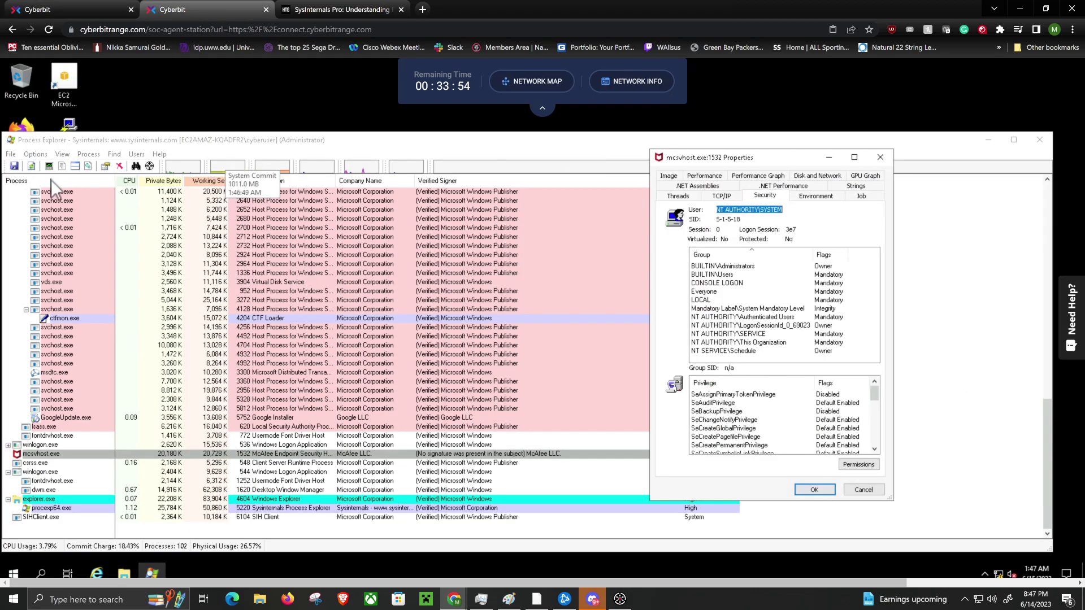
pyautogui.rightClick(514, 181)
pyautogui.click(795, 161)
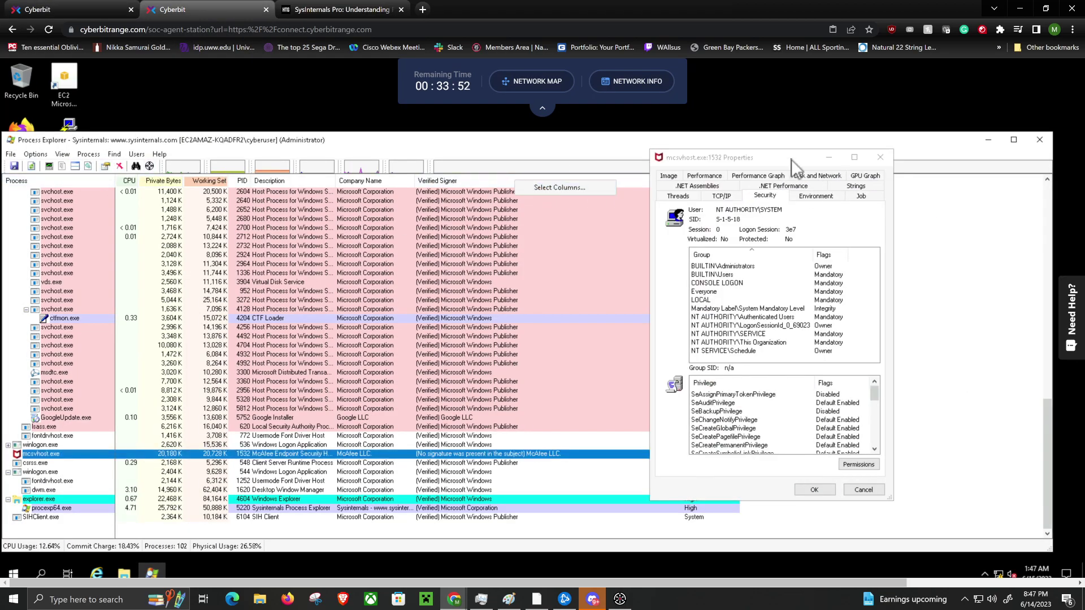
pyautogui.click(789, 159)
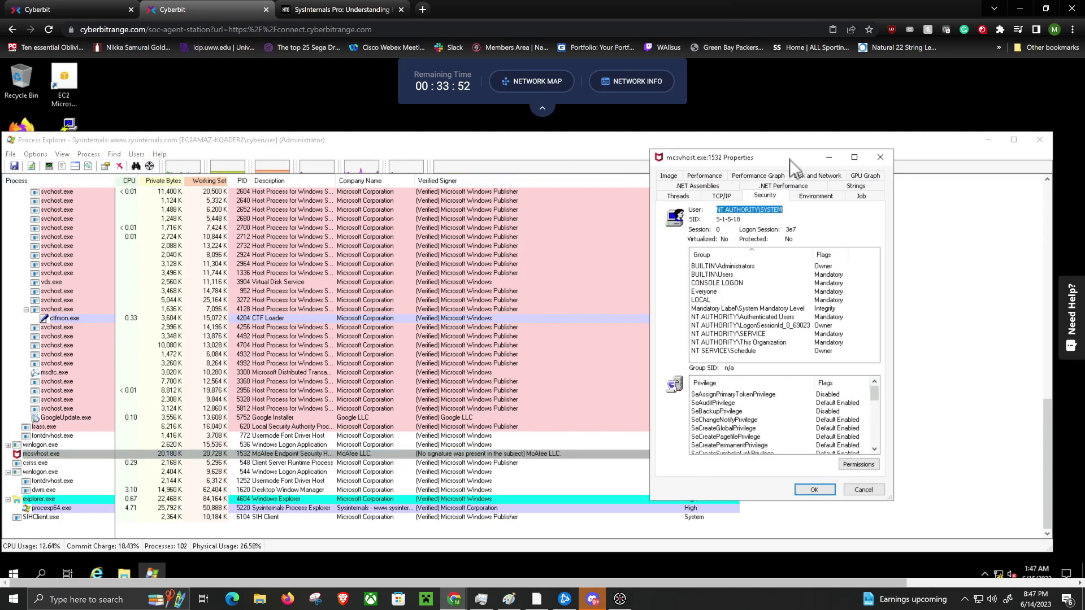
pyautogui.rightClick(53, 453)
pyautogui.click(739, 162)
pyautogui.moveTo(740, 162); pyautogui.dragTo(681, 169)
pyautogui.click(798, 193)
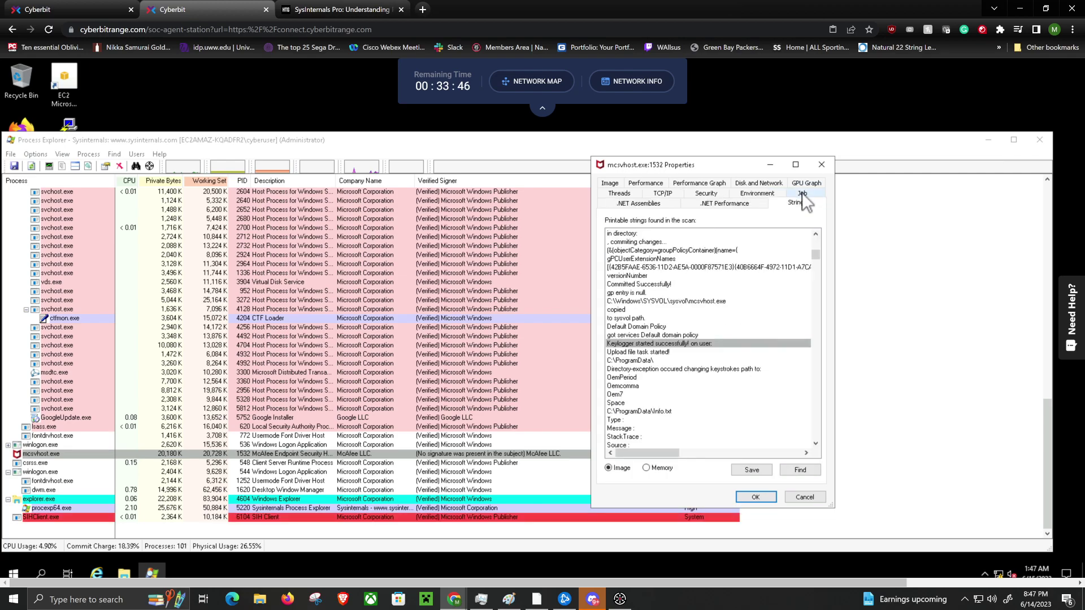
# Skim the printable strings of mcsvhost.exe, then reread quiz question 5 and its answer options
pyautogui.scroll(-5, 683, 283)
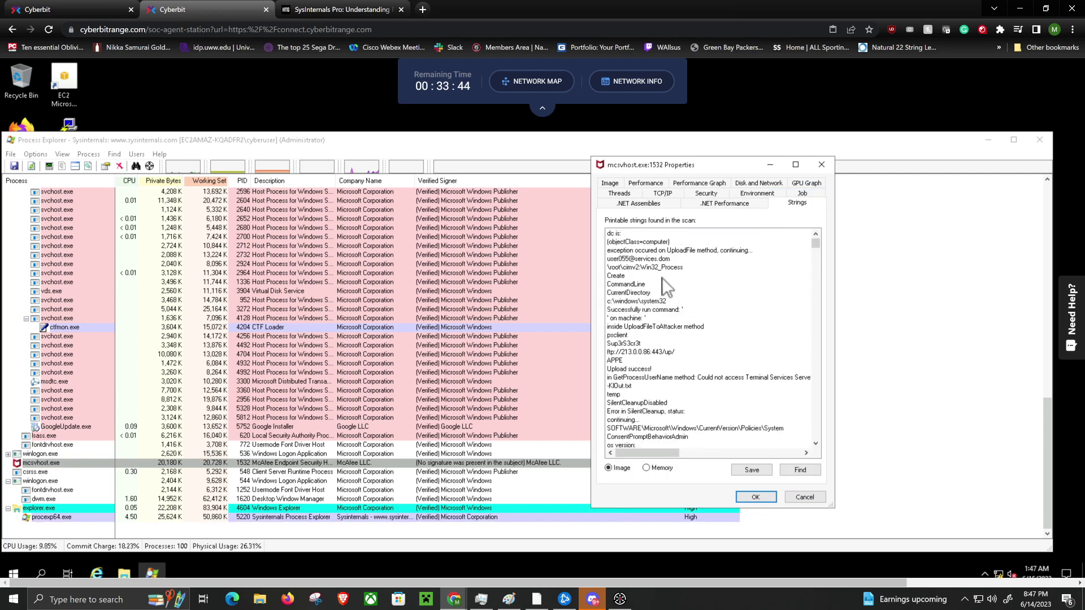
pyautogui.scroll(-10, 650, 261)
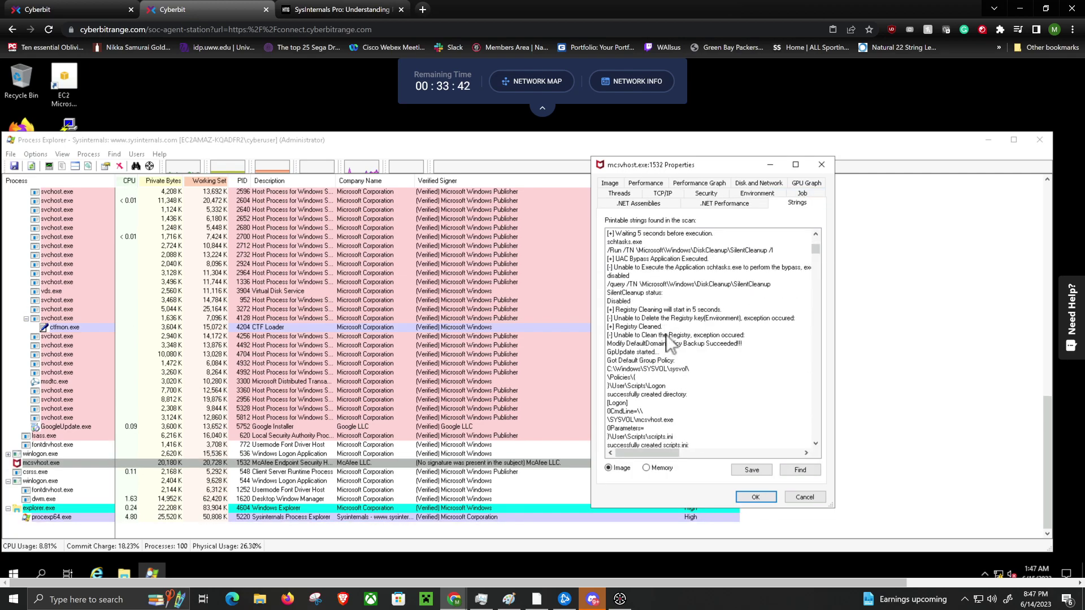
pyautogui.scroll(8, 667, 338)
pyautogui.hotkey('ctrl', 'shift', 'Tab')
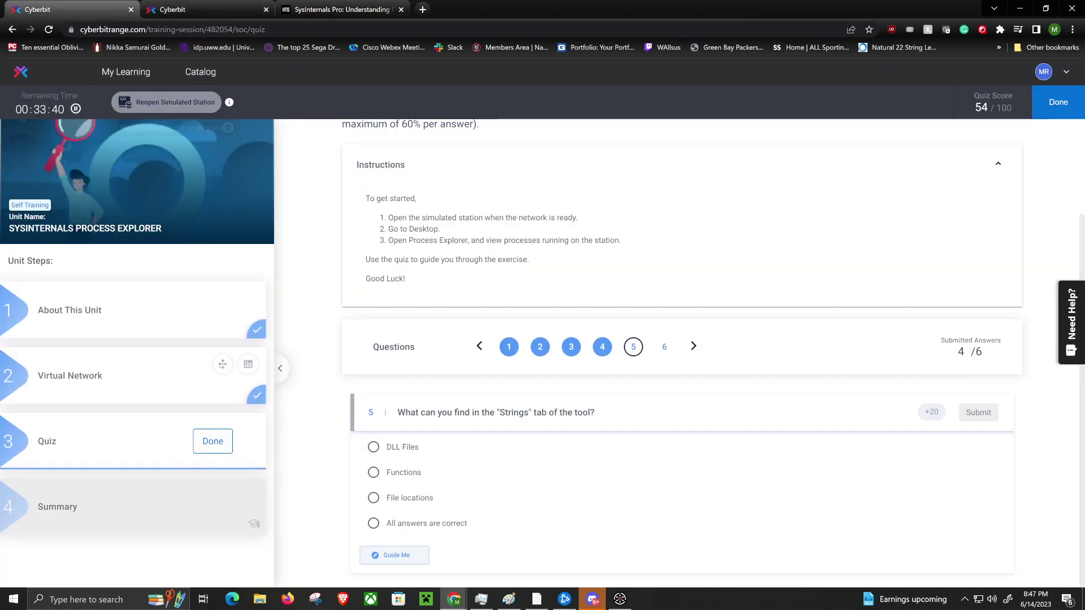
# Search the printable strings of mcsvhost.exe for DLL files, selecting the kernel32.dll, user32.dll and Wtsapi32.dll entries
pyautogui.hotkey('ctrl', 'Tab')
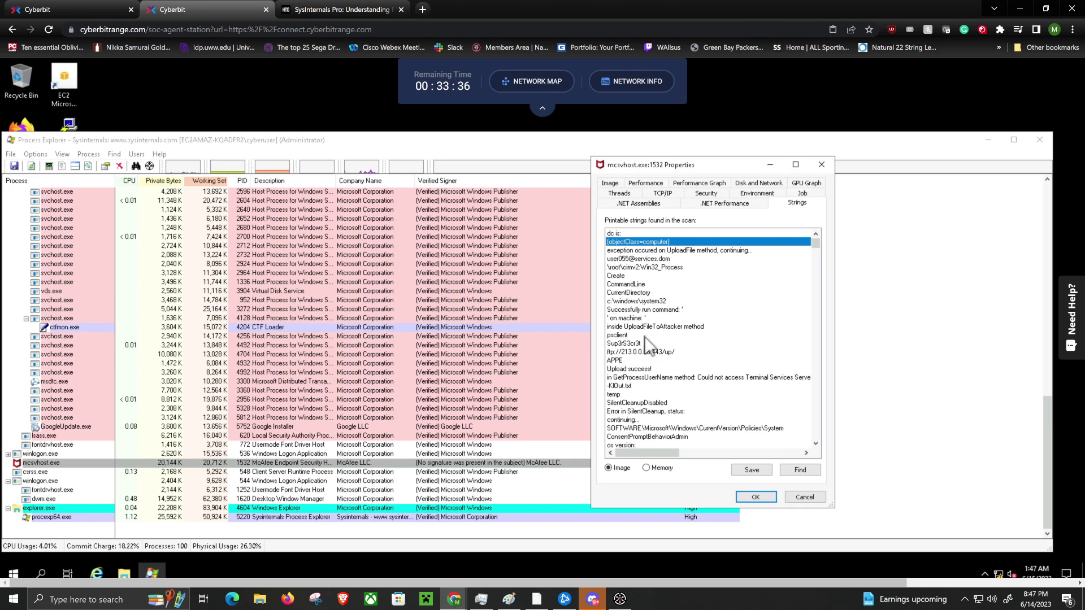
pyautogui.scroll(-5, 650, 350)
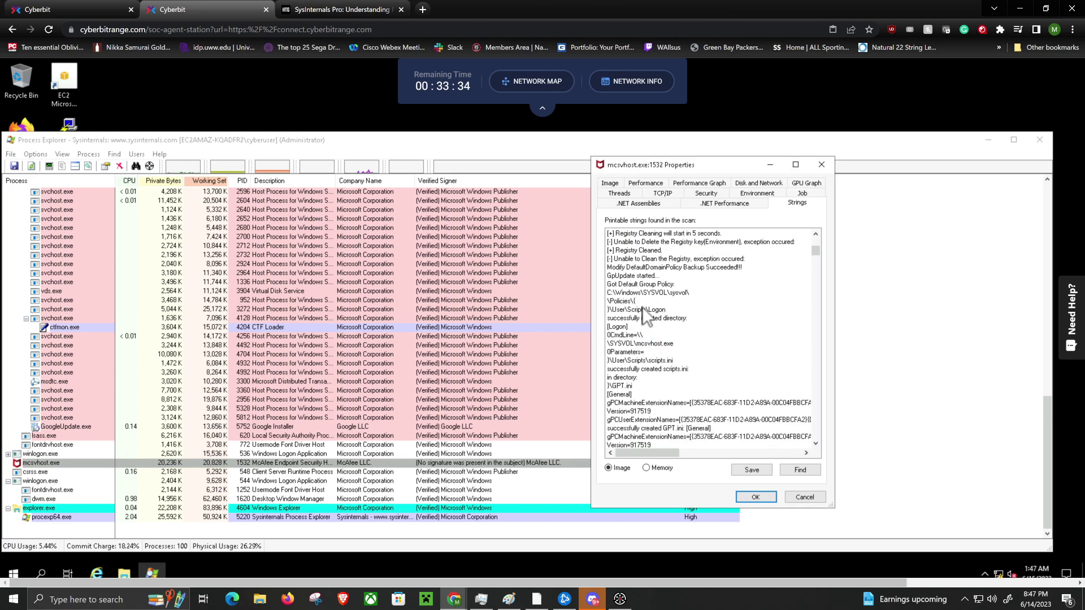
pyautogui.scroll(-5, 643, 303)
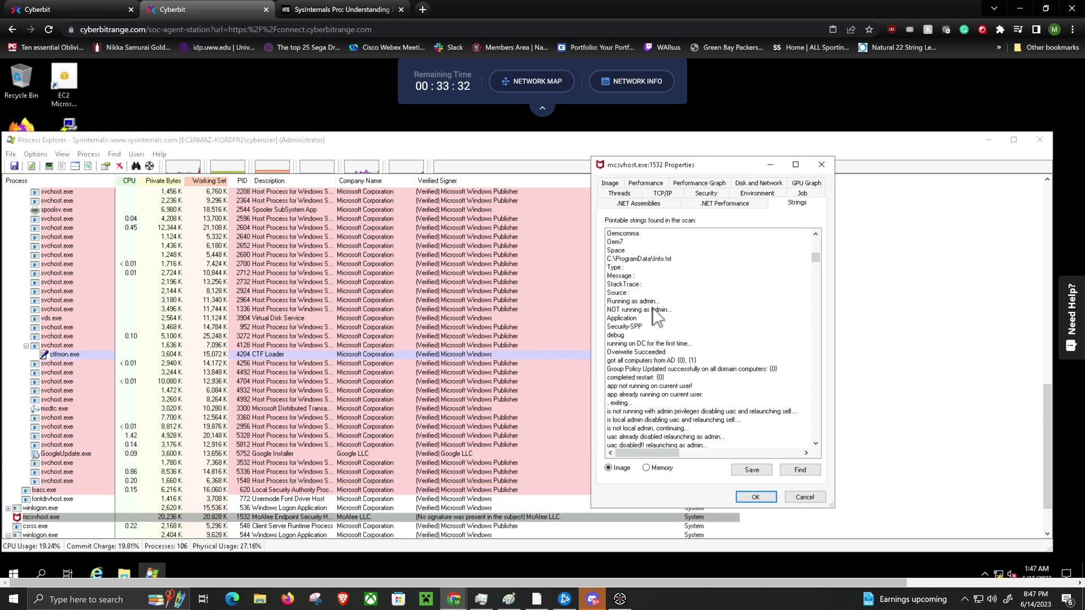
pyautogui.scroll(-8, 652, 308)
pyautogui.scroll(-8, 653, 327)
pyautogui.scroll(-8, 655, 333)
pyautogui.scroll(-2, 657, 341)
pyautogui.click(626, 379)
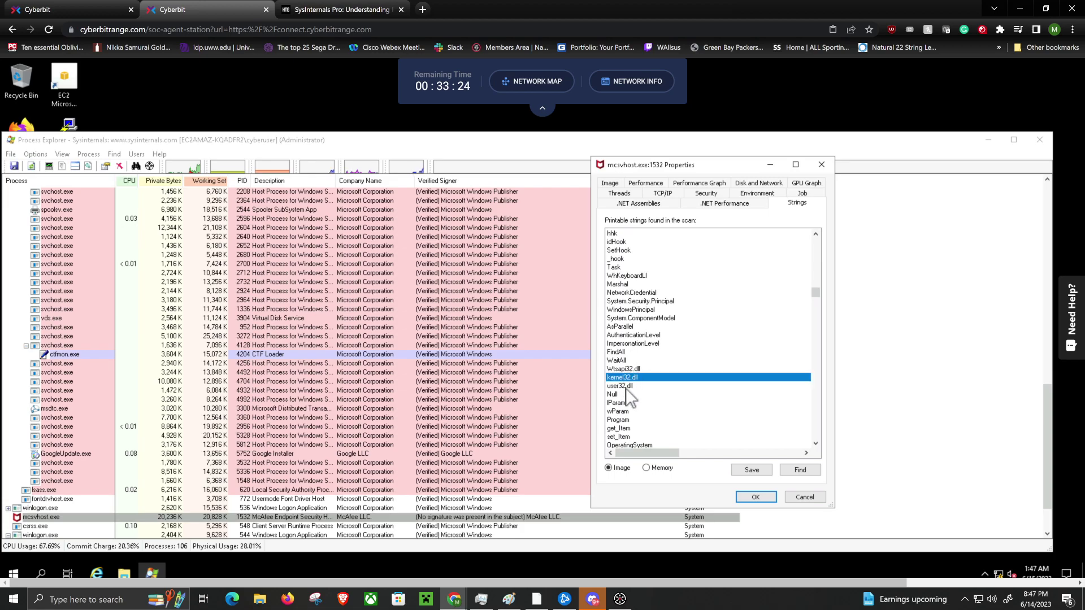
pyautogui.click(626, 387)
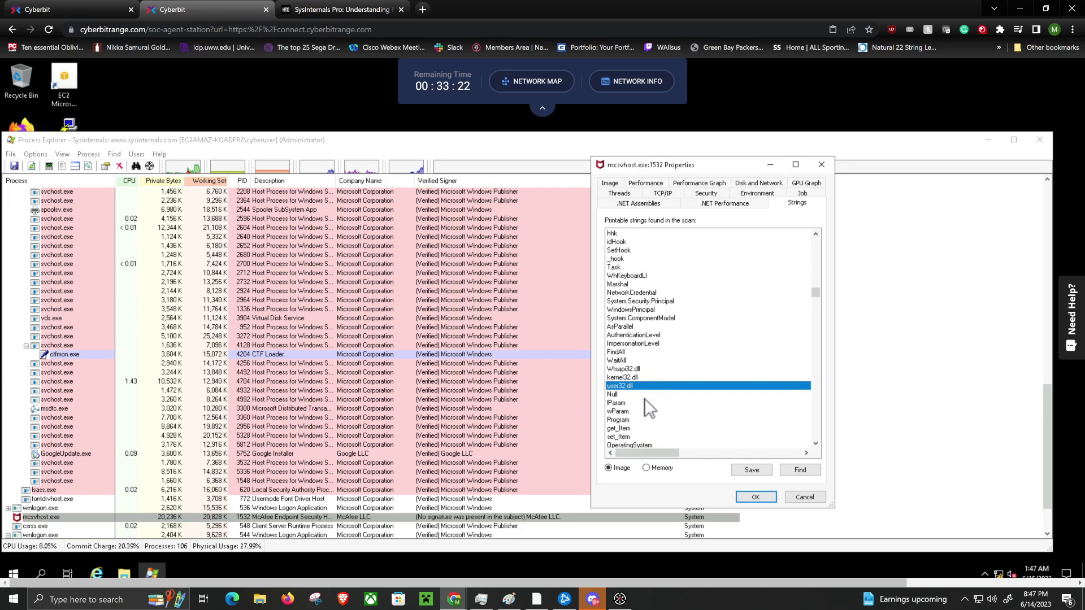
pyautogui.click(633, 368)
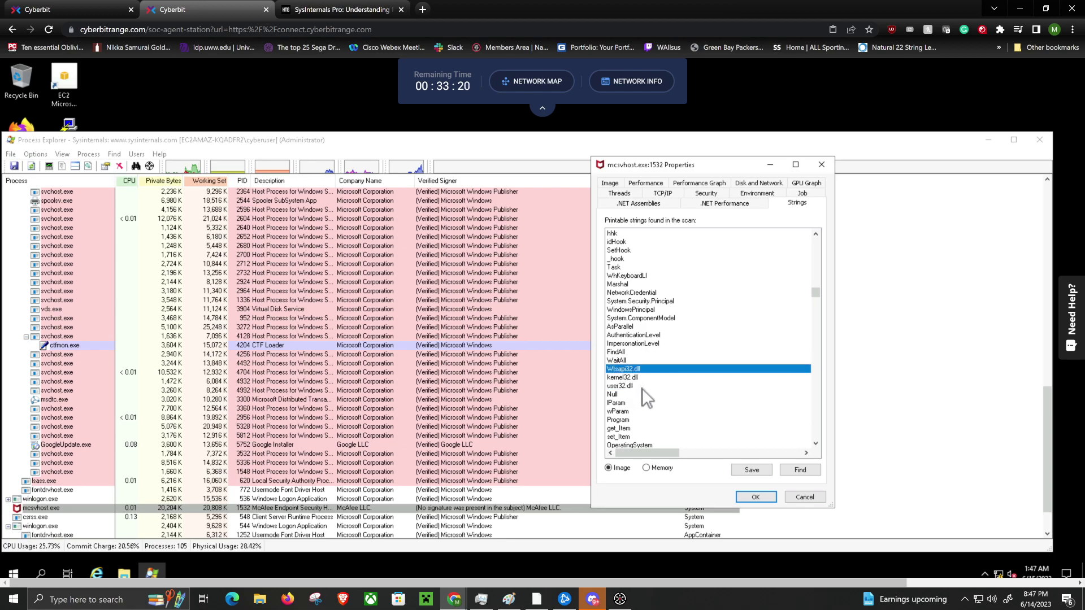
pyautogui.scroll(10, 738, 341)
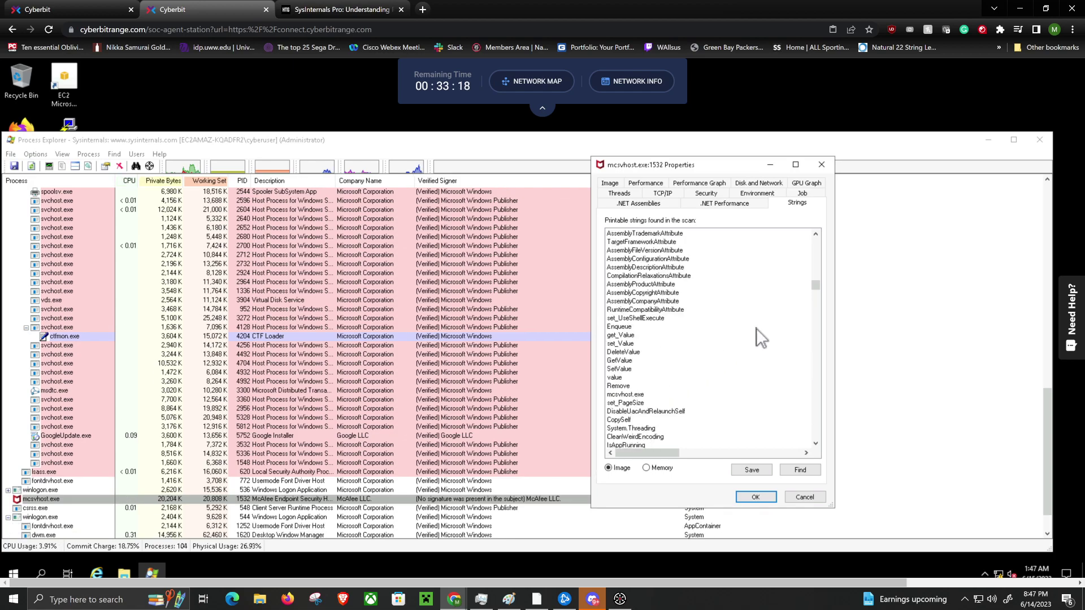
# Recheck the question 5 options, then search the printable strings of mcsvhost.exe for functions and select the InvokeMethod entry
pyautogui.click(73, 9)
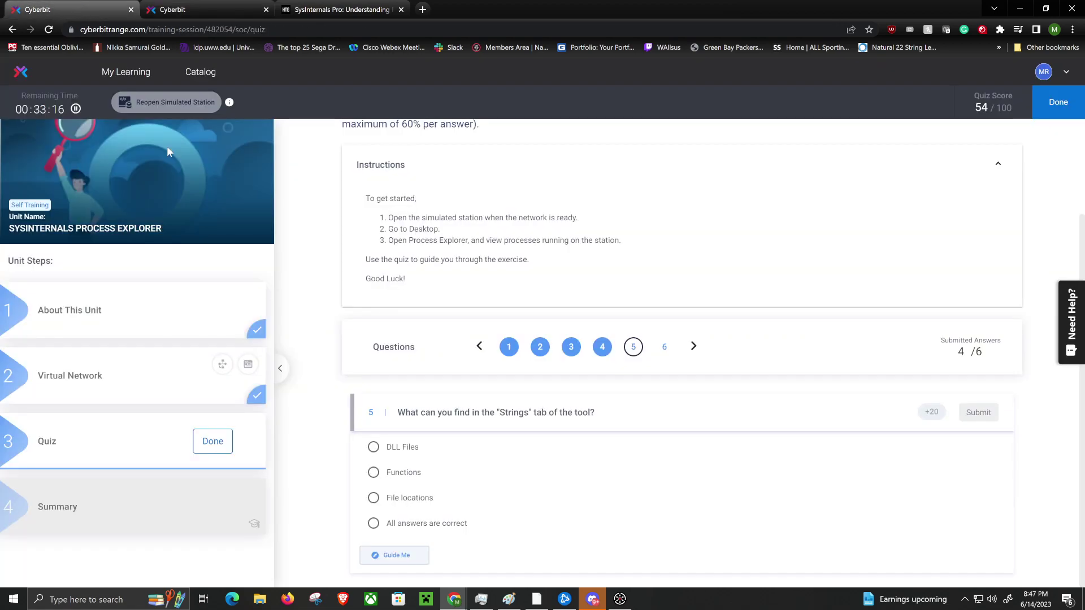
pyautogui.hotkey('ctrl', 'Tab')
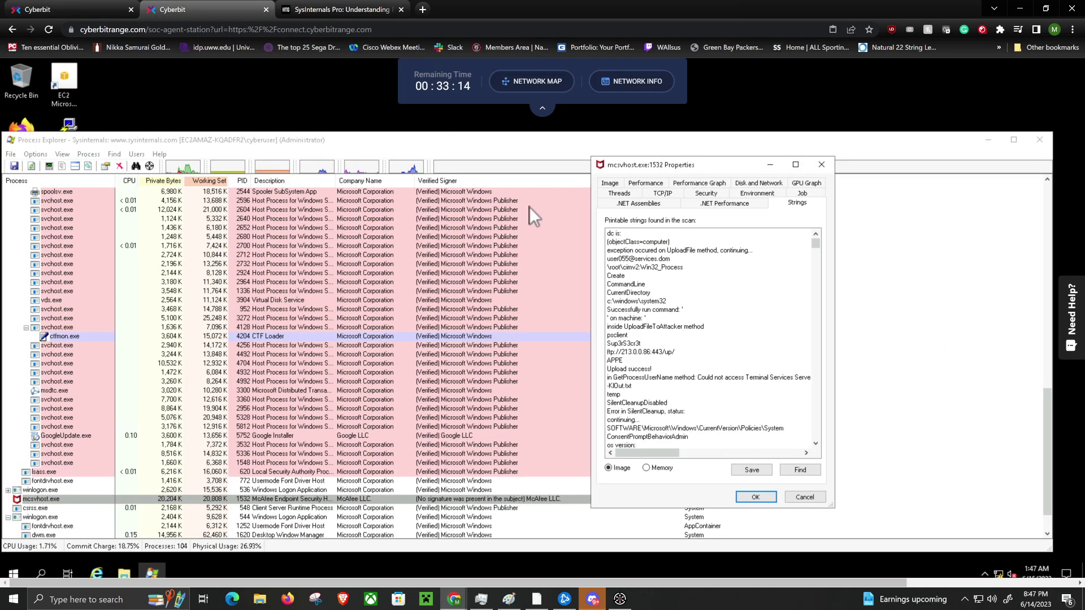
pyautogui.scroll(-5, 658, 356)
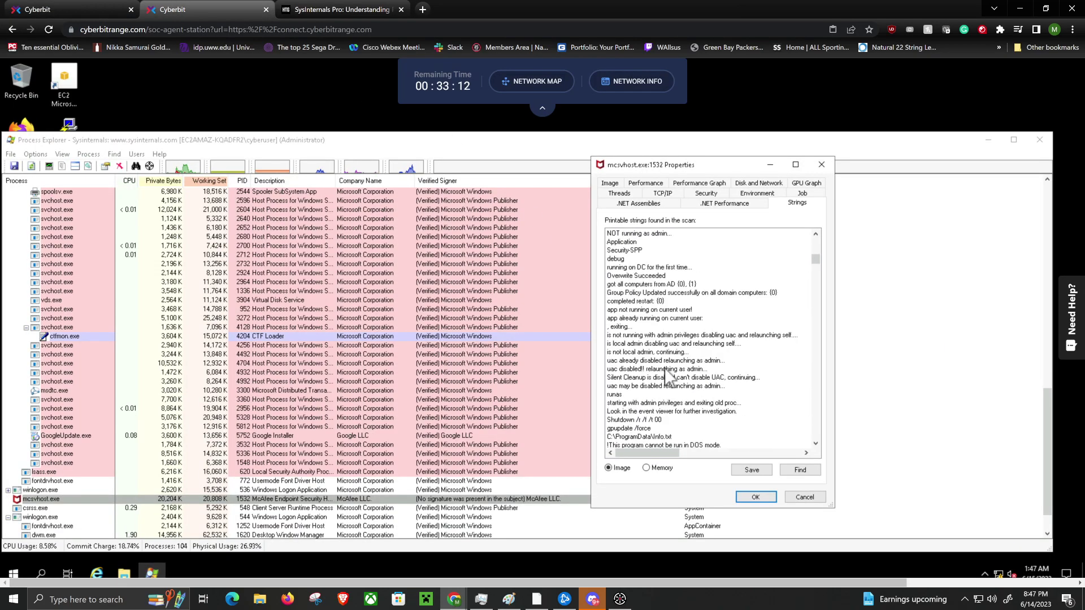
pyautogui.scroll(-10, 657, 379)
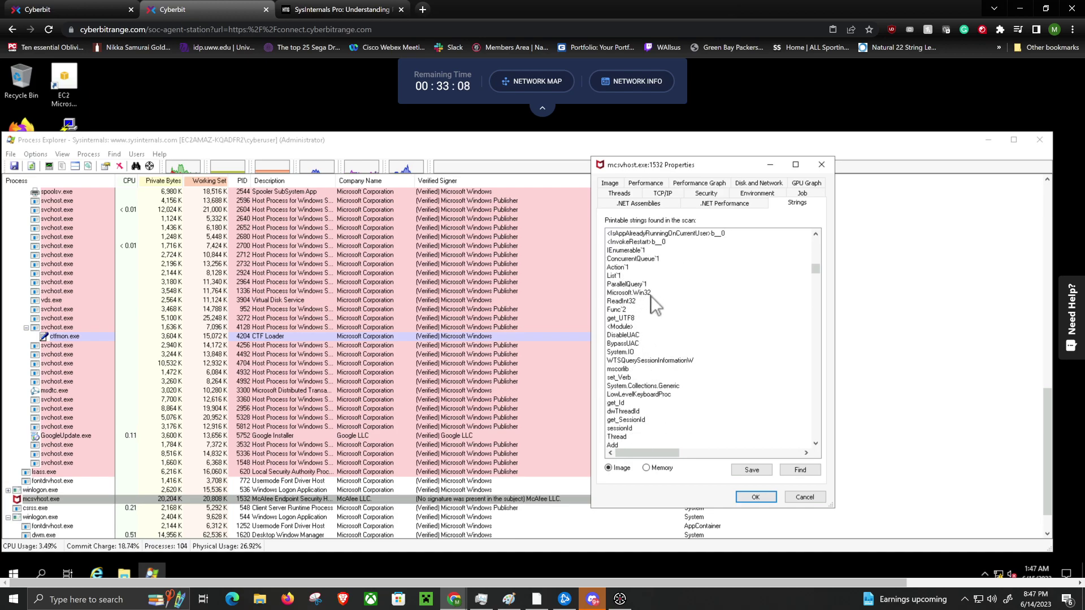
pyautogui.scroll(-10, 711, 358)
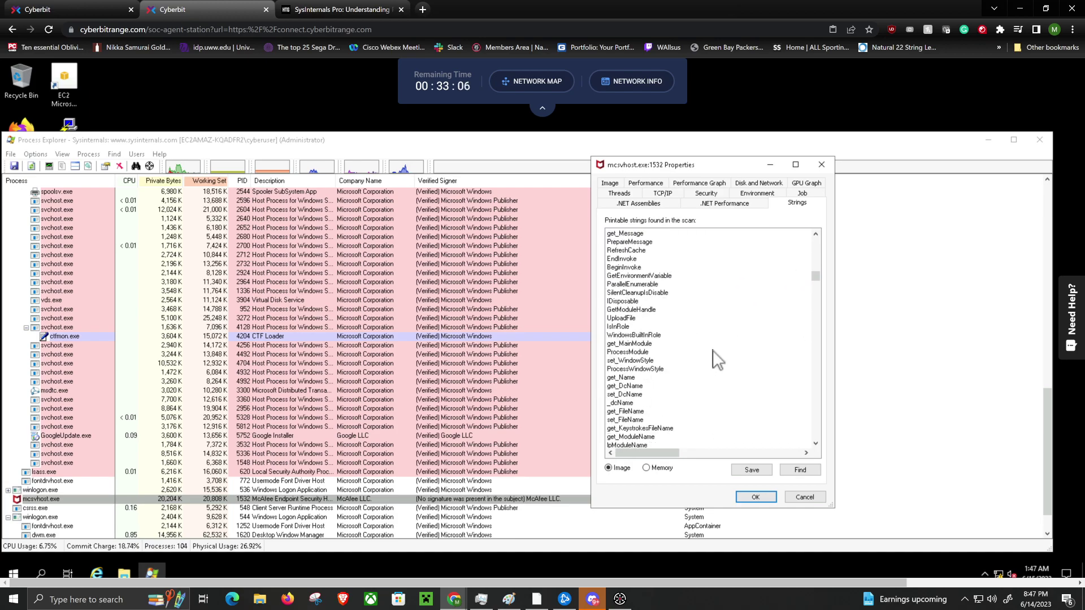
pyautogui.scroll(3, 652, 339)
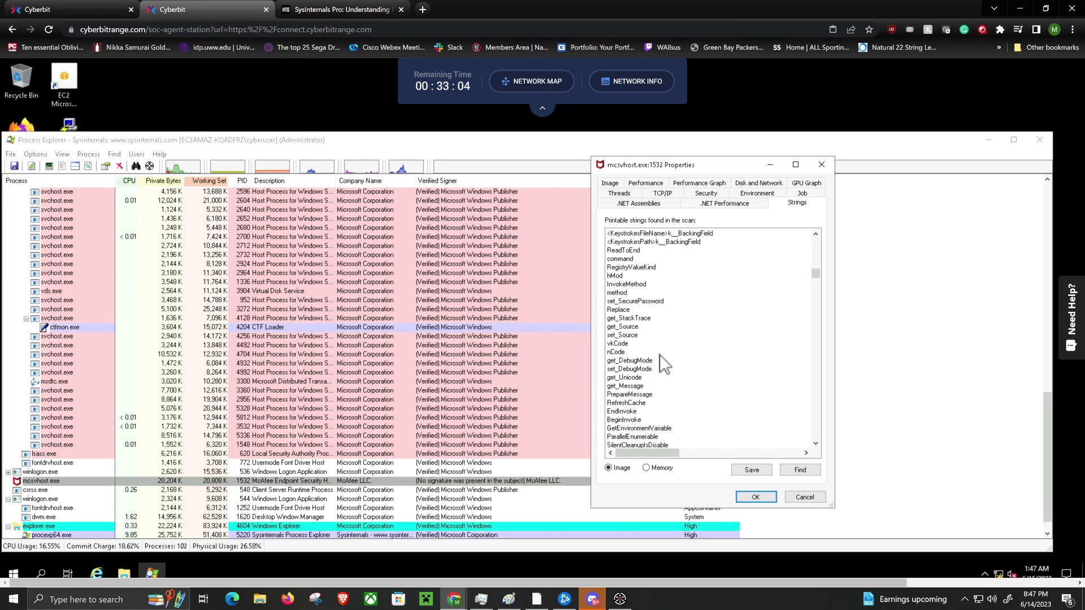
pyautogui.click(624, 287)
# Reread quiz question 5, then find a file location in the printable strings and select the C:\ProgramData\ entry
pyautogui.click(67, 5)
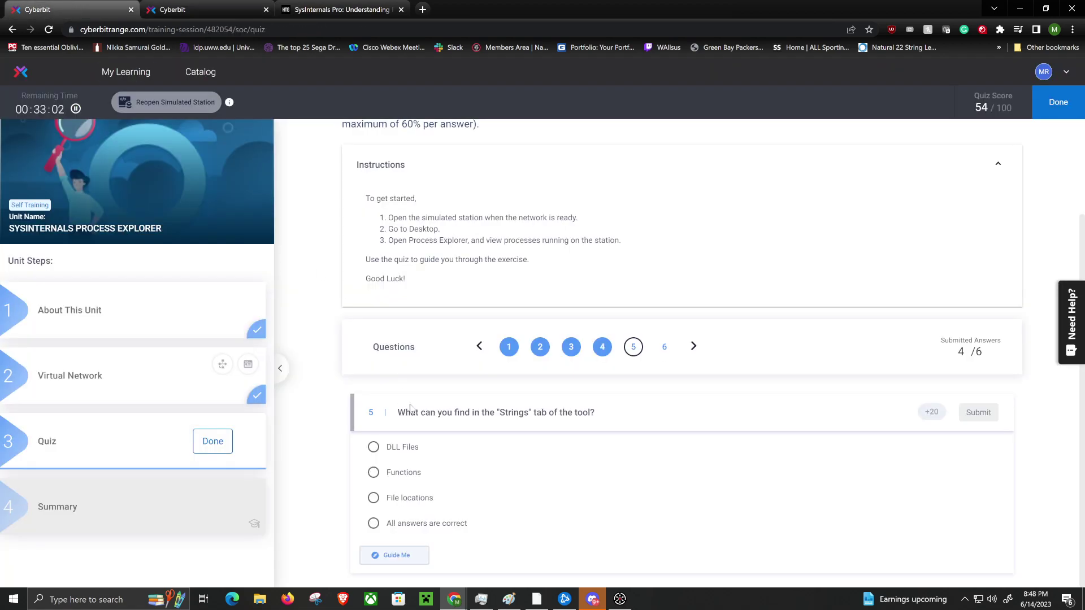
pyautogui.click(156, 6)
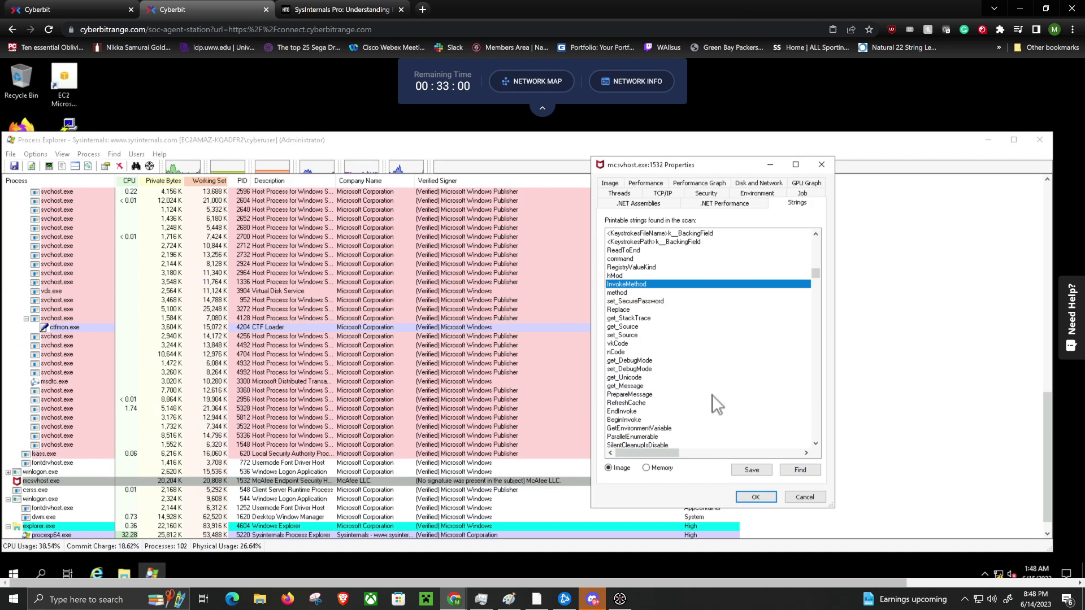
pyautogui.scroll(10, 709, 393)
pyautogui.click(615, 259)
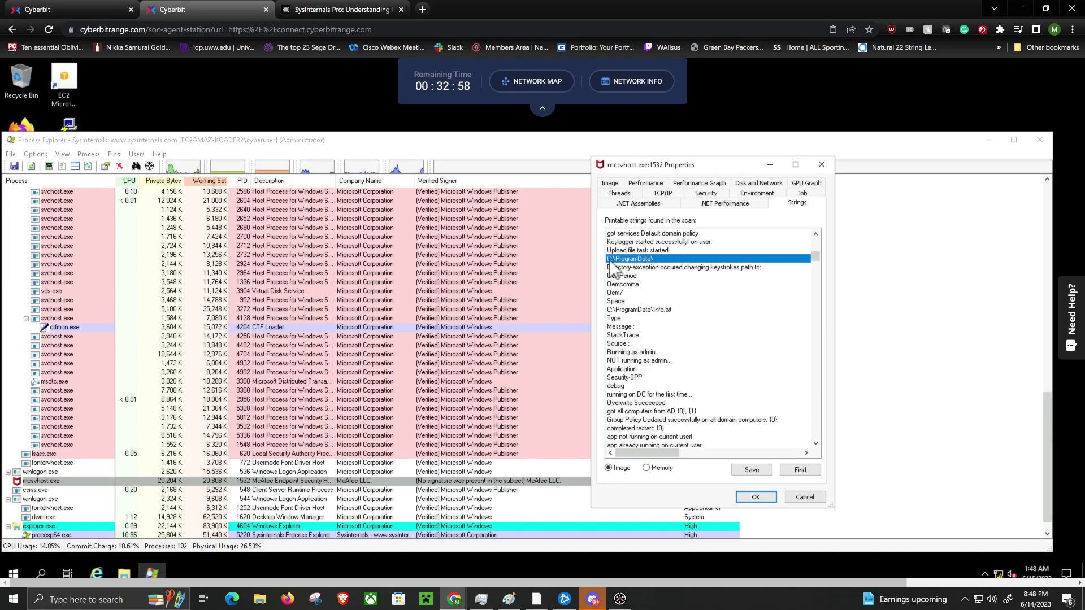
# Answer quiz question 5 with "All answers are correct", submit it, and go to question 6
pyautogui.click(73, 9)
pyautogui.click(373, 524)
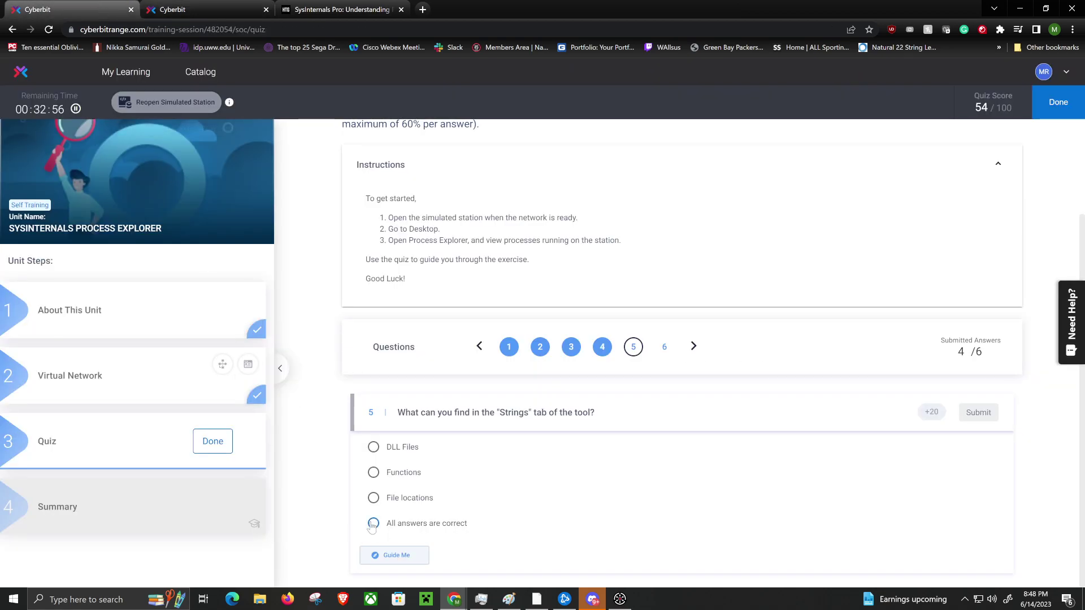
pyautogui.click(973, 416)
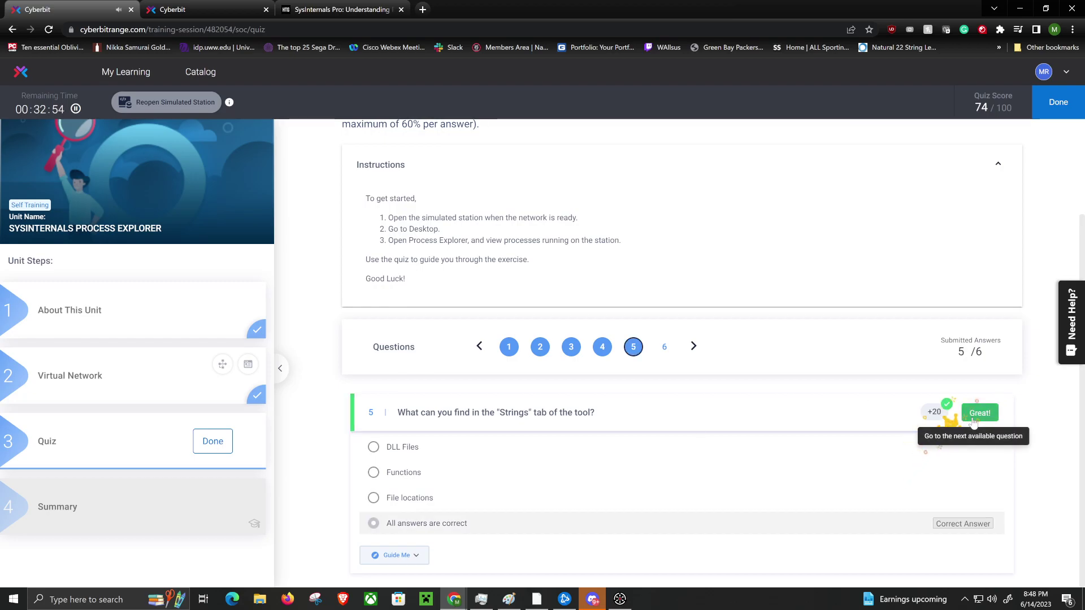
pyautogui.click(978, 414)
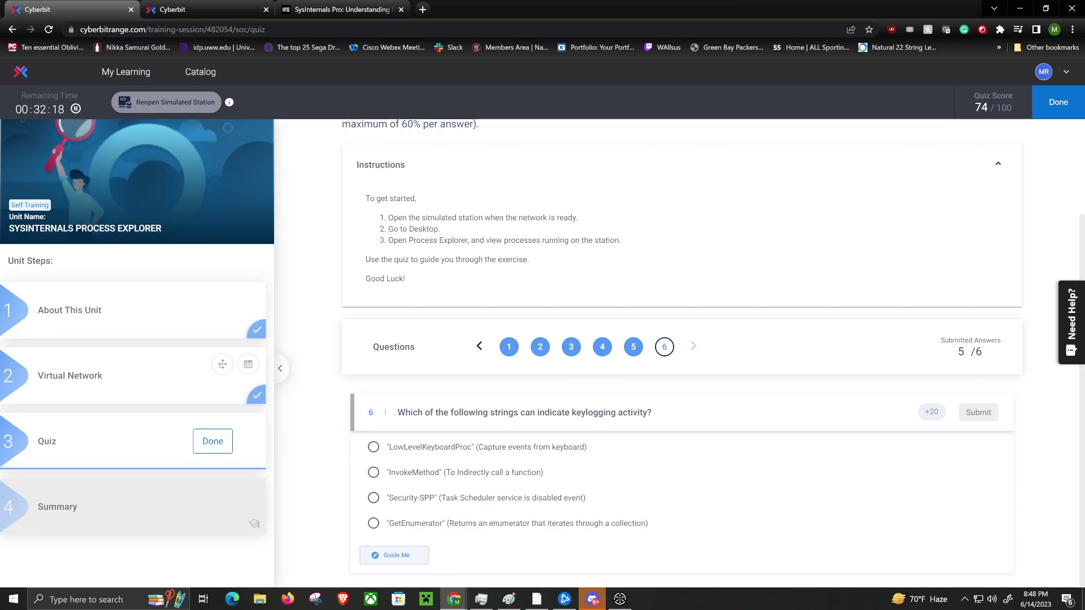
# Read the answer options of quiz question 6 on keylogging, then return to the beginning of the printable strings of mcsvhost.exe
pyautogui.moveTo(393, 447); pyautogui.dragTo(611, 455)
pyautogui.click(418, 404)
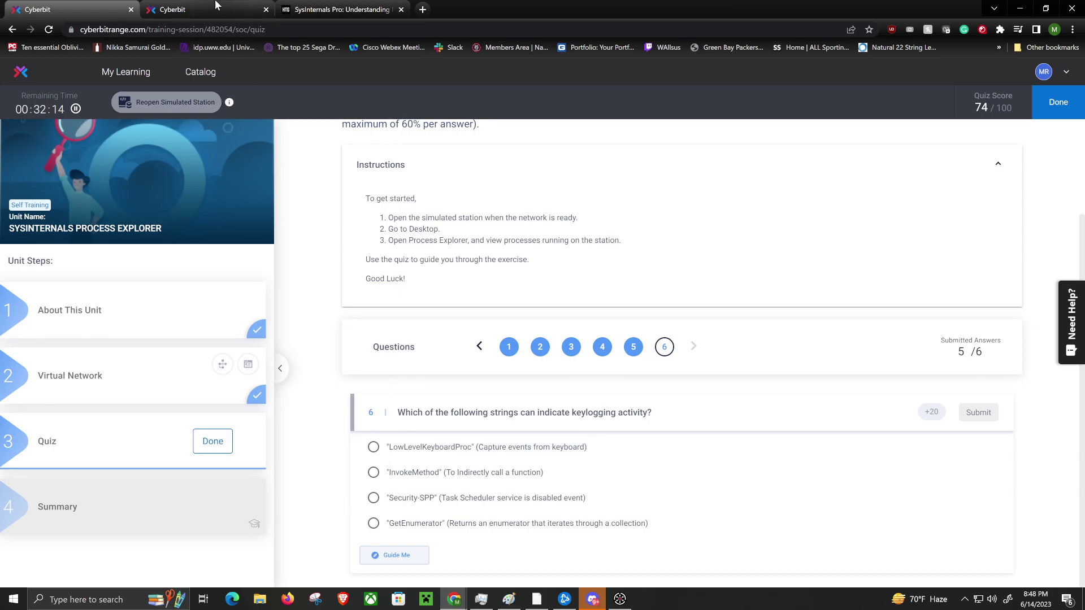
pyautogui.click(187, 9)
pyautogui.scroll(12, 649, 240)
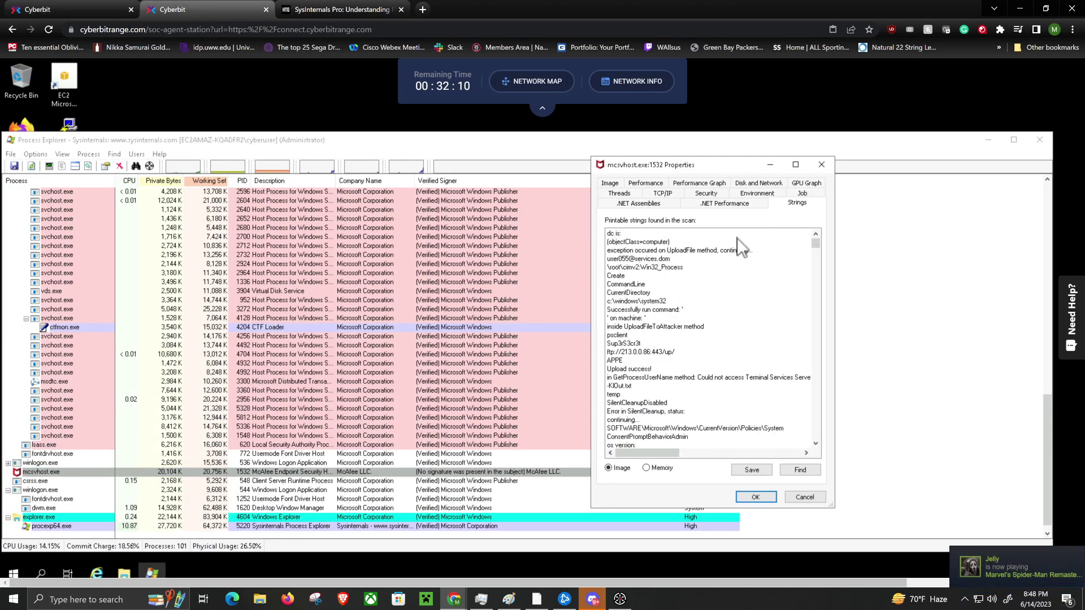
pyautogui.scroll(-3, 686, 290)
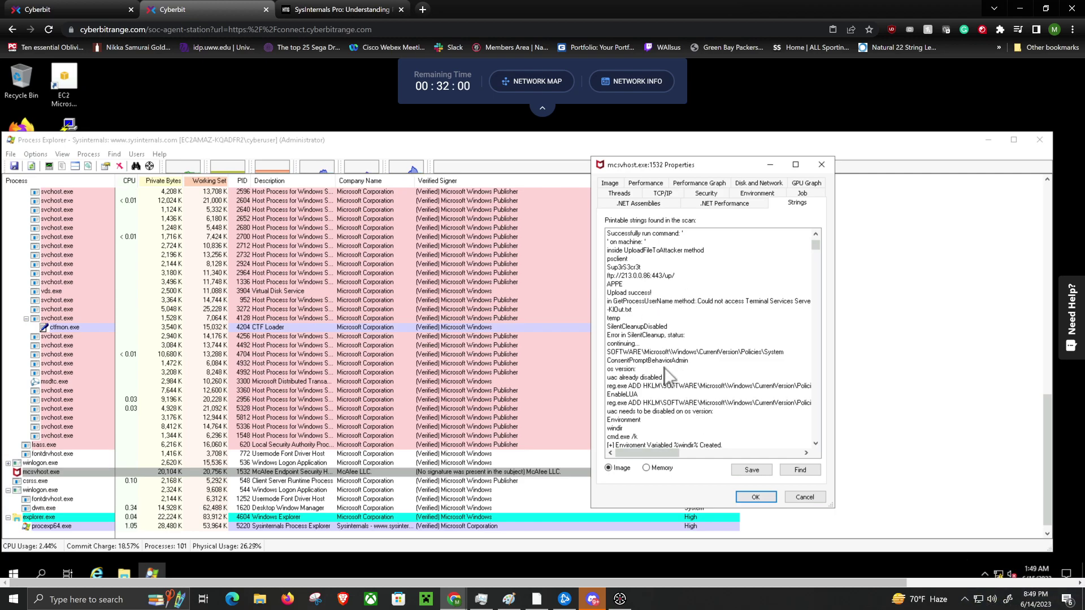
pyautogui.scroll(3, 664, 367)
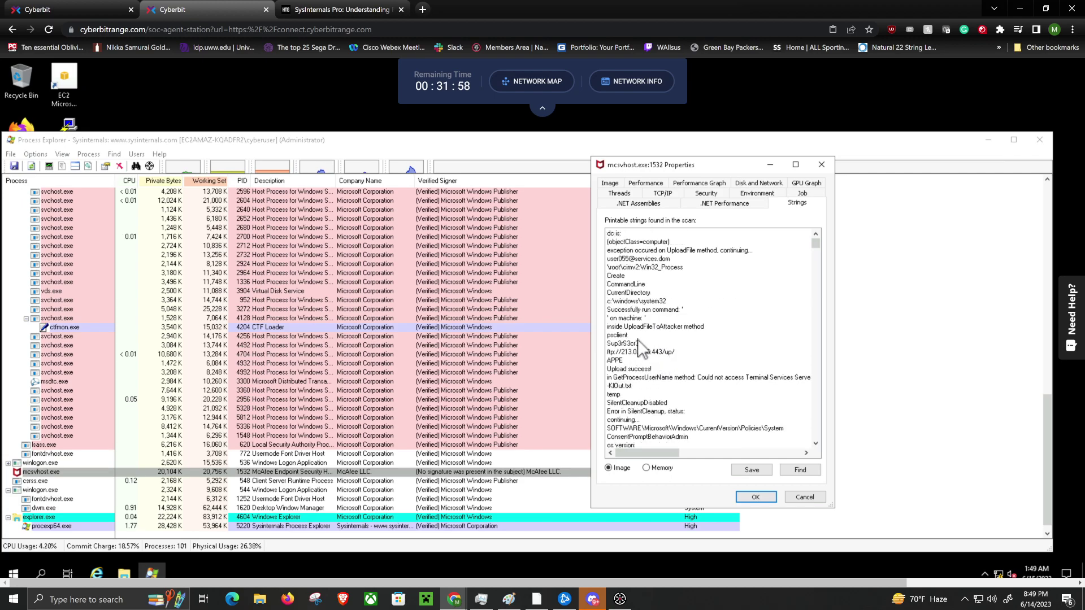
# Examine the early printable strings of mcsvhost.exe, selecting the password-like entry, the SilentCleanup entries, a reg.exe ADD command and "uac already disabled"
pyautogui.click(622, 343)
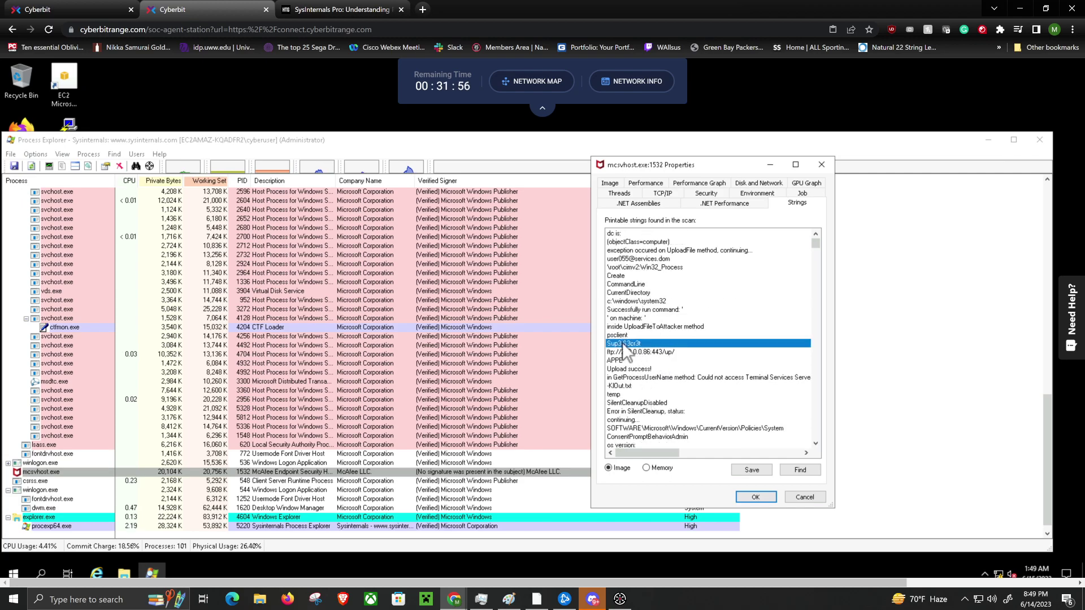
pyautogui.click(660, 403)
pyautogui.click(677, 412)
pyautogui.click(674, 405)
pyautogui.scroll(-3, 667, 412)
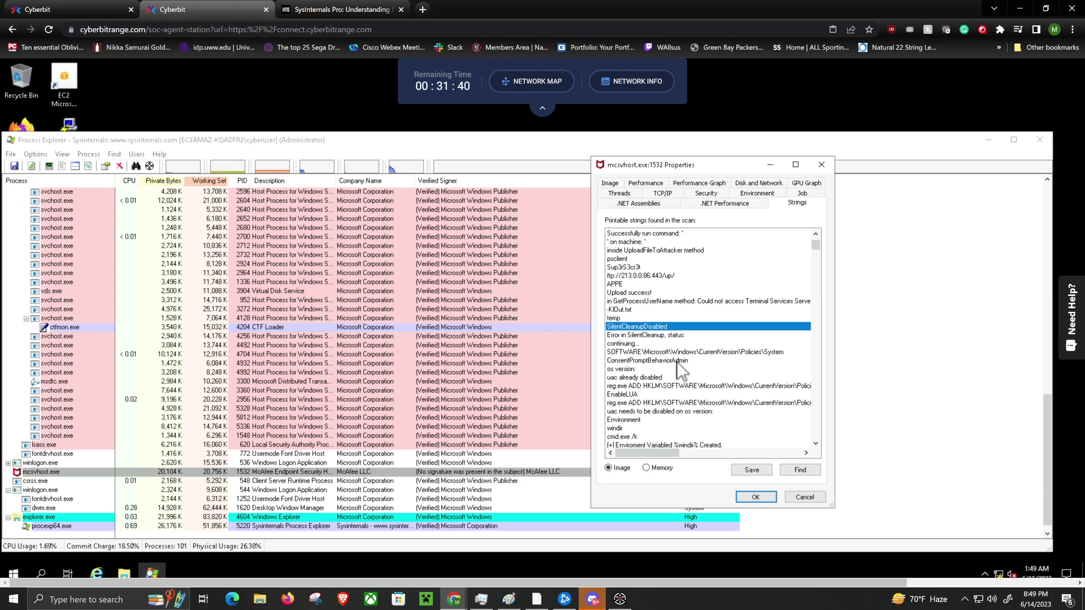
pyautogui.click(640, 337)
pyautogui.scroll(-3, 645, 339)
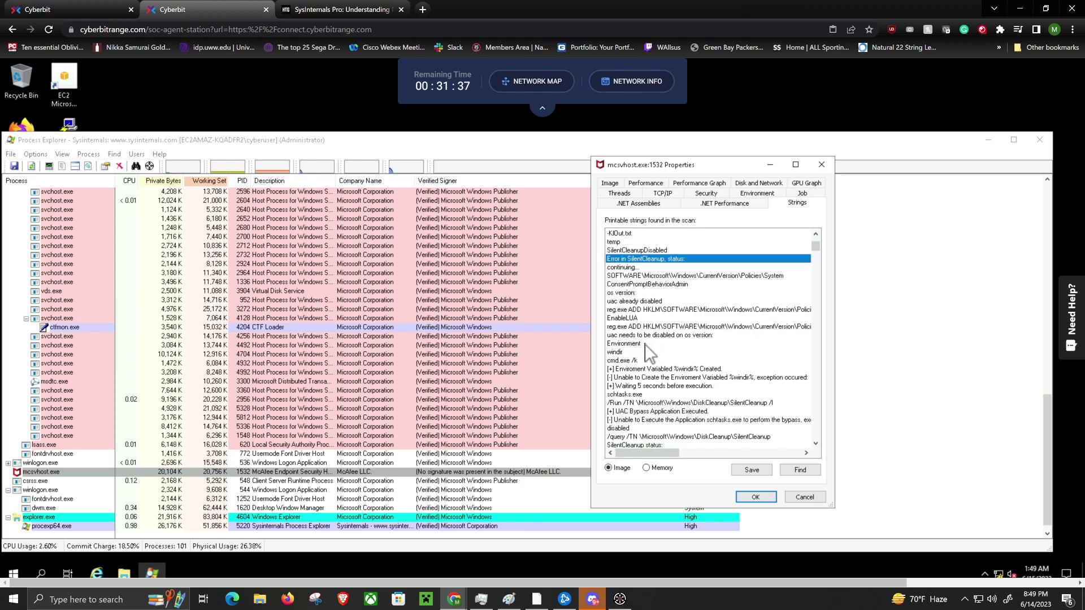
pyautogui.click(623, 310)
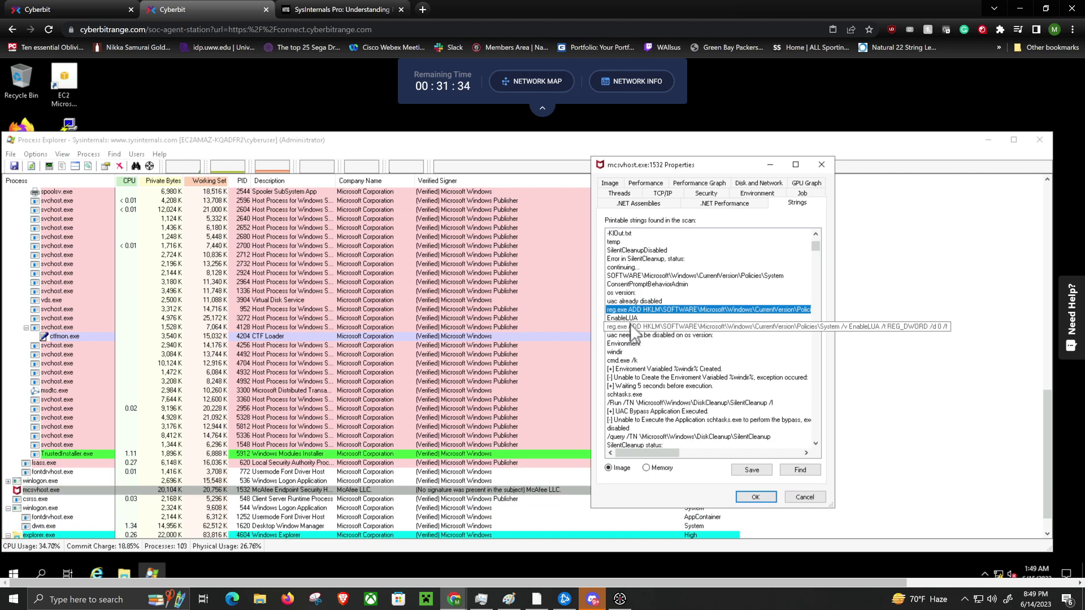
pyautogui.click(629, 300)
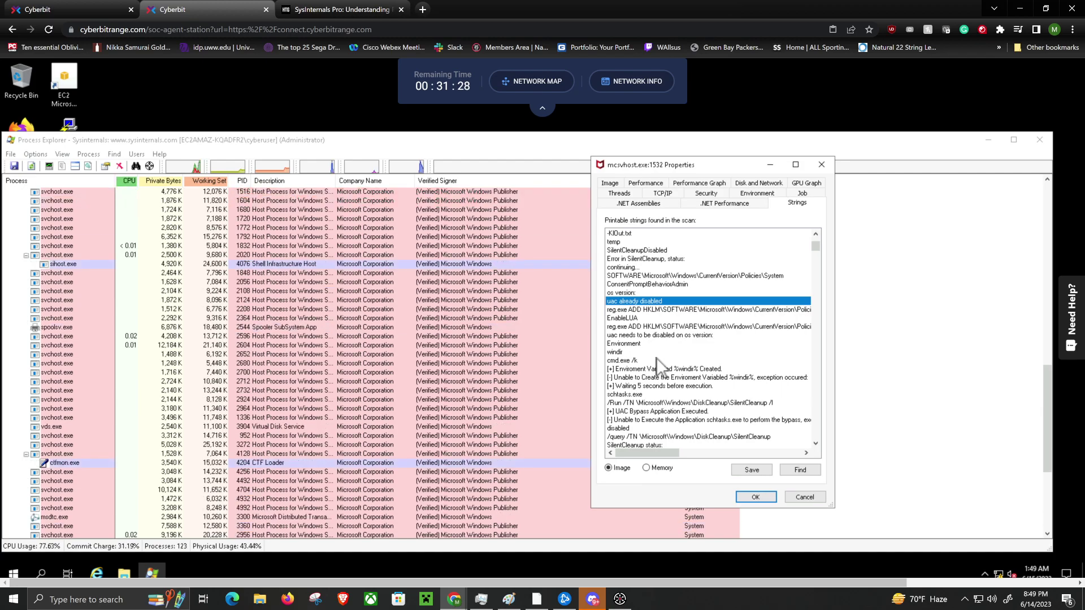
# Examine the strings about the UAC bypass, the %windir% environment variable, cmd.exe /k and the DefaultDomainPolicy backup, selecting each one
pyautogui.scroll(-3, 657, 358)
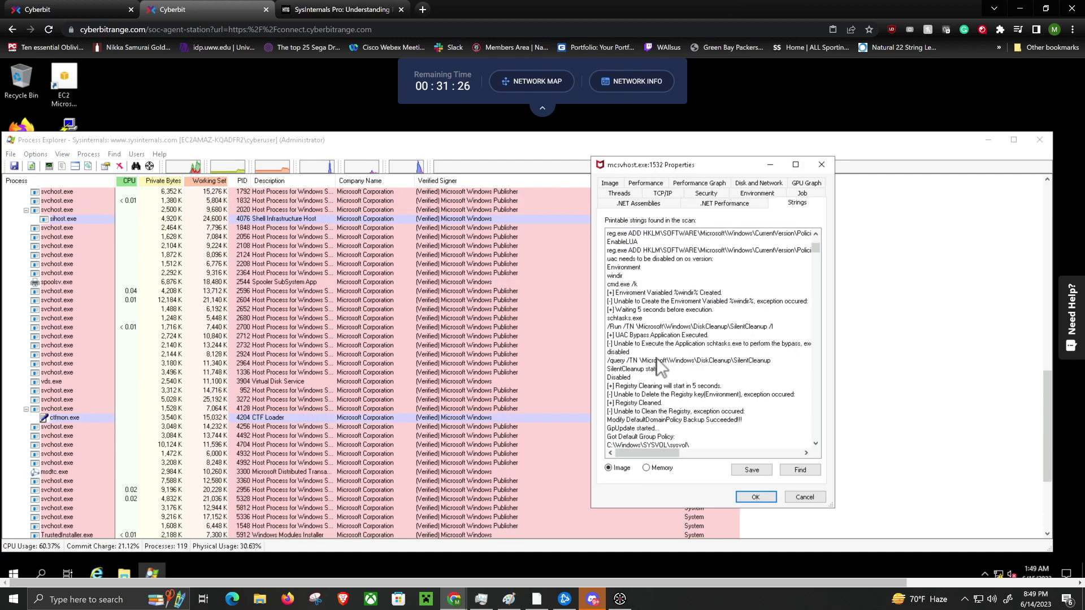
pyautogui.click(634, 337)
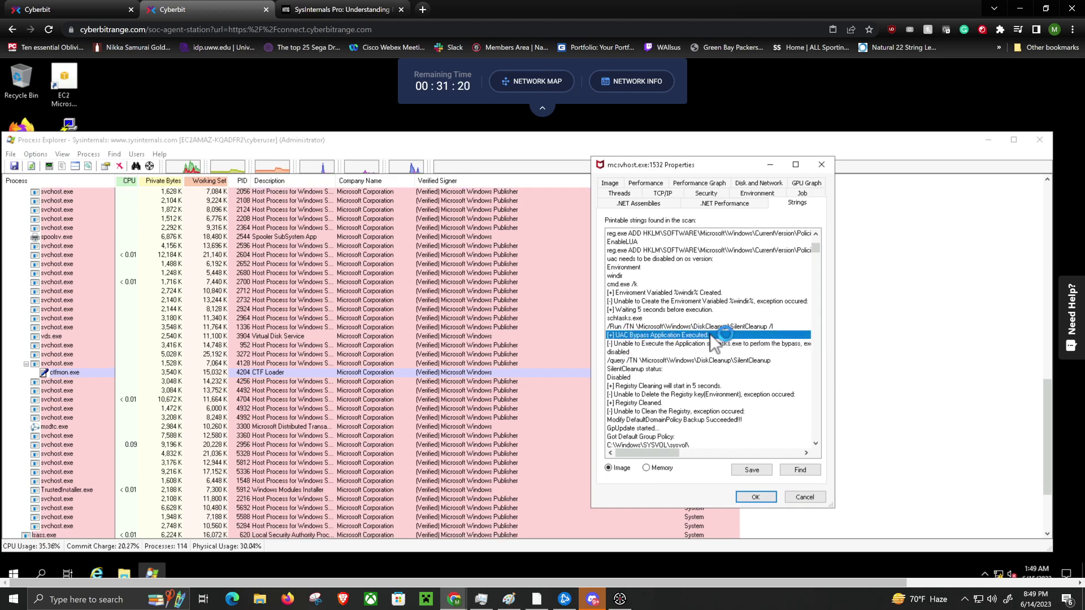
pyautogui.click(633, 294)
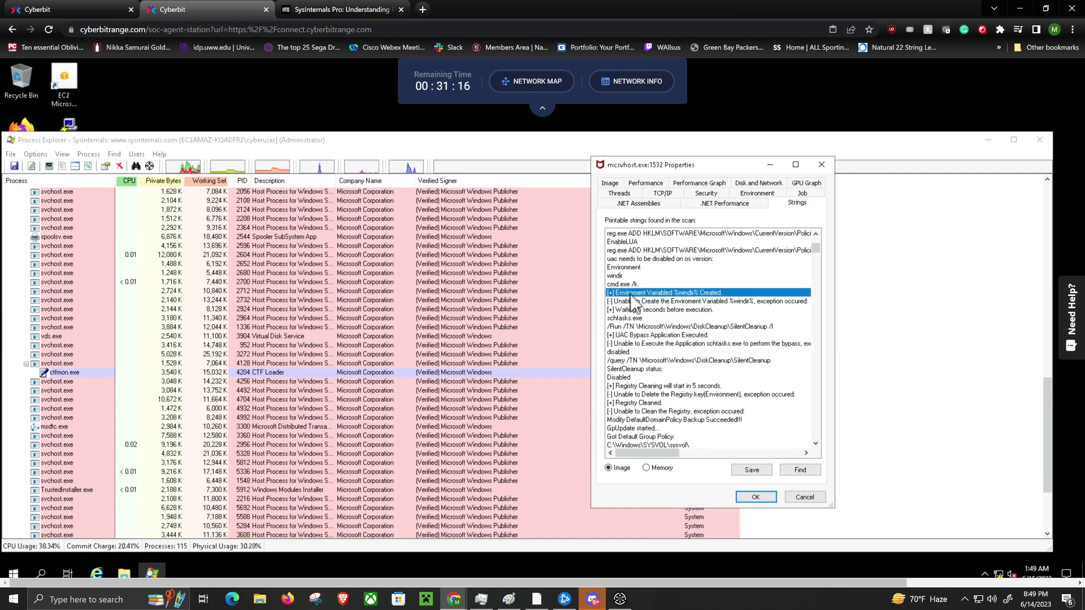
pyautogui.click(625, 283)
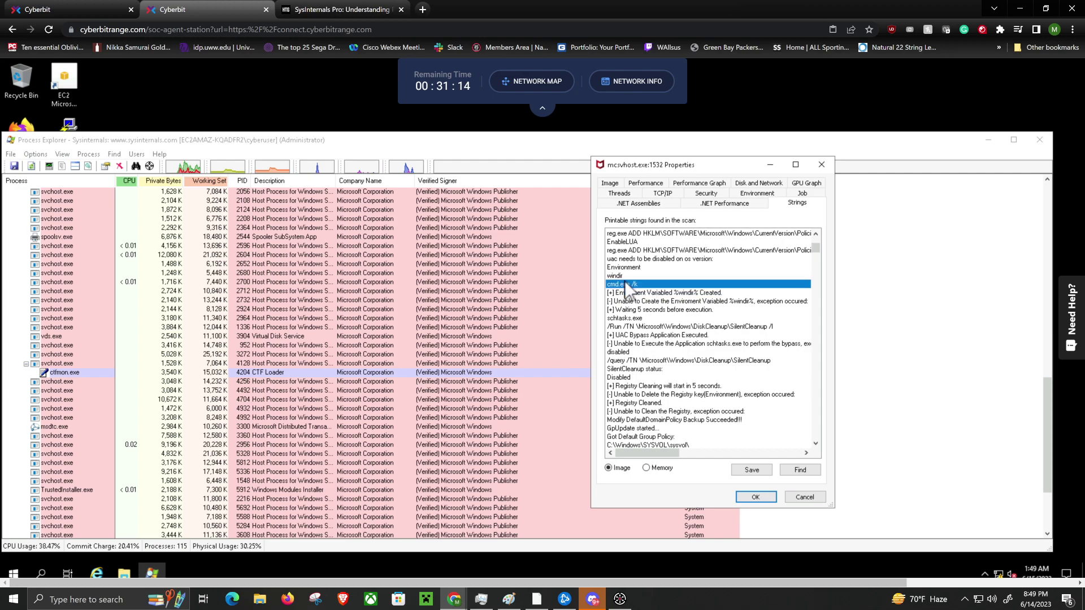
pyautogui.scroll(-3, 659, 350)
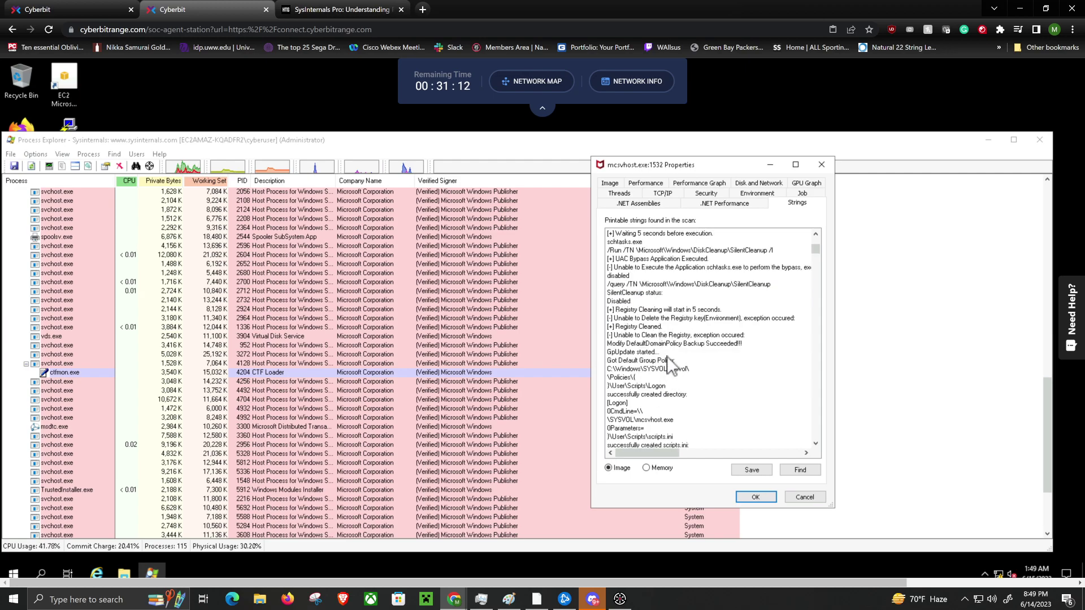
pyautogui.click(667, 346)
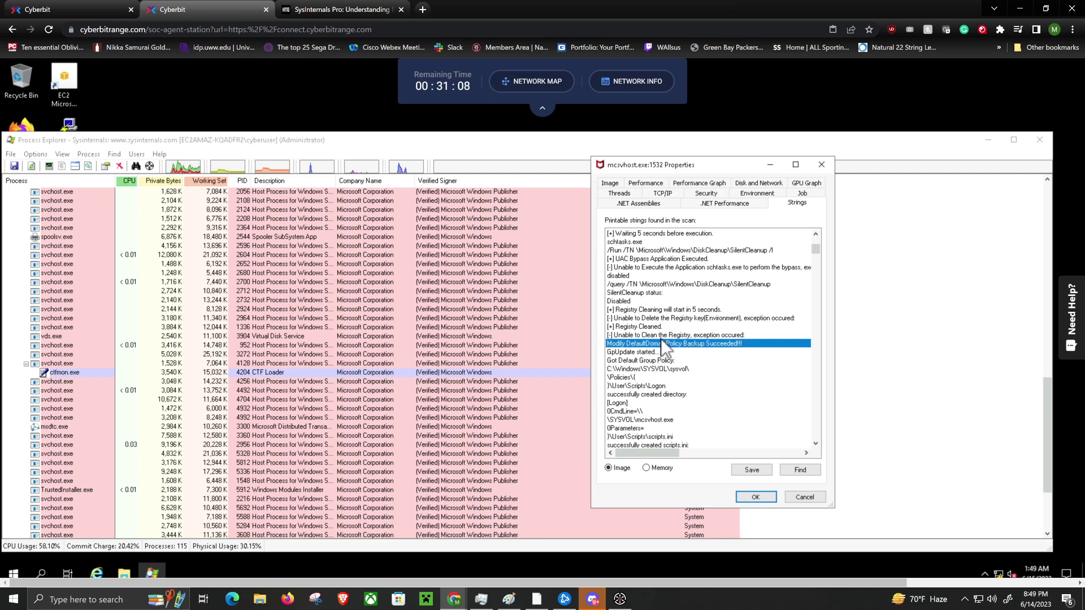
# Read further through the printable strings and select the entries about admin privileges, disabling UAC and relaunching as admin
pyautogui.scroll(-3, 660, 338)
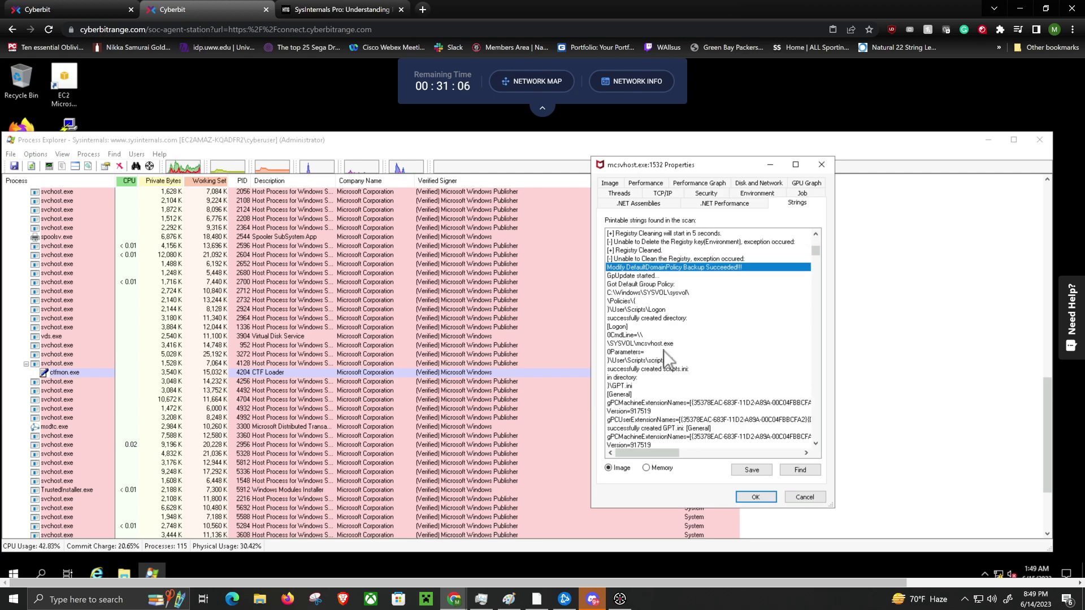
pyautogui.scroll(-3, 663, 349)
pyautogui.scroll(-3, 663, 351)
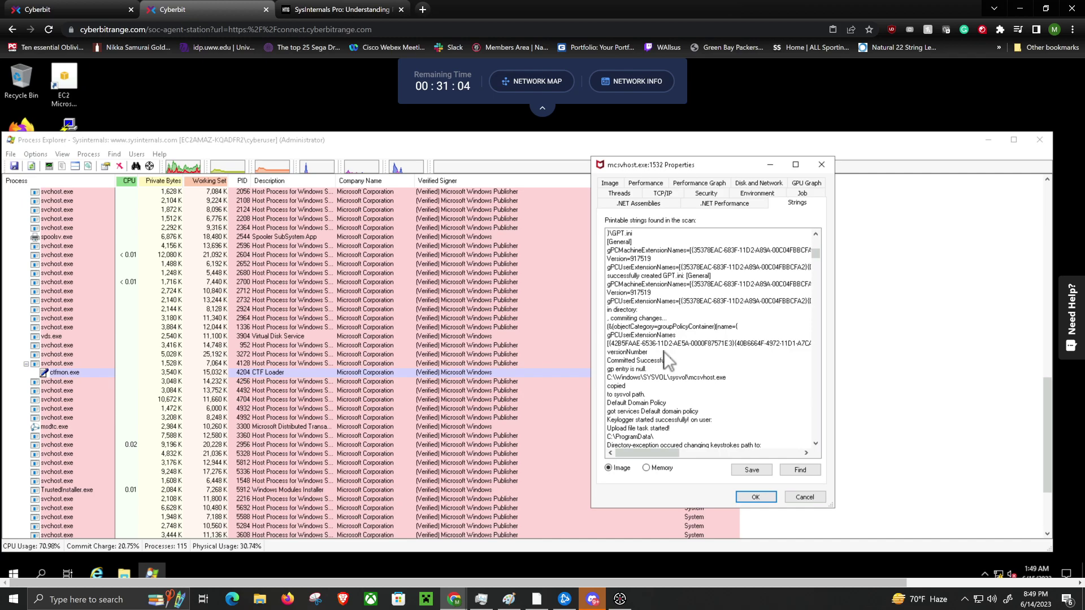
pyautogui.scroll(-6, 664, 351)
pyautogui.scroll(-3, 663, 351)
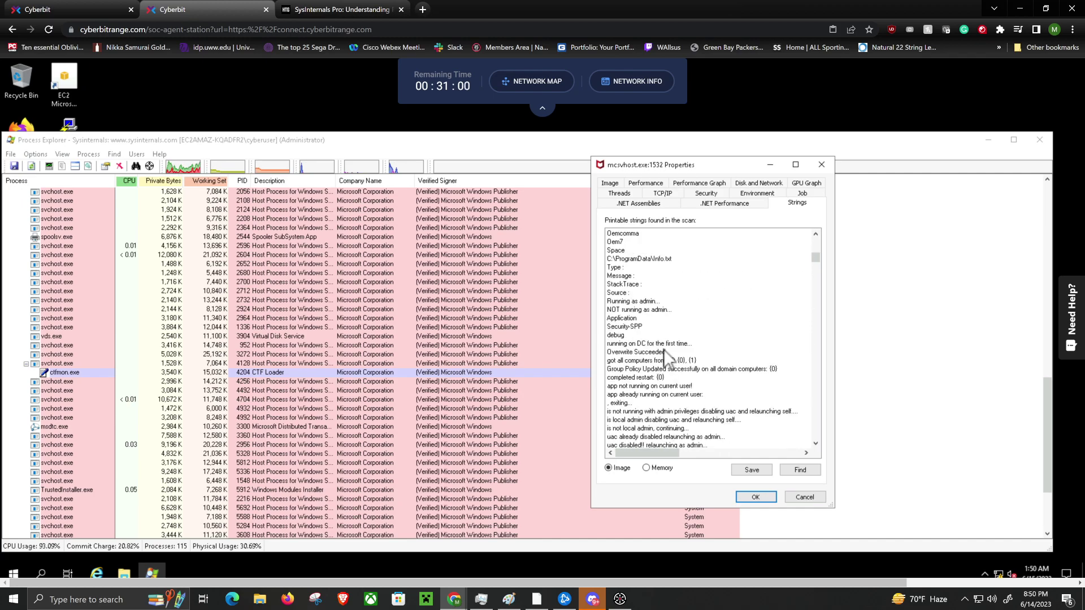
pyautogui.scroll(-3, 664, 351)
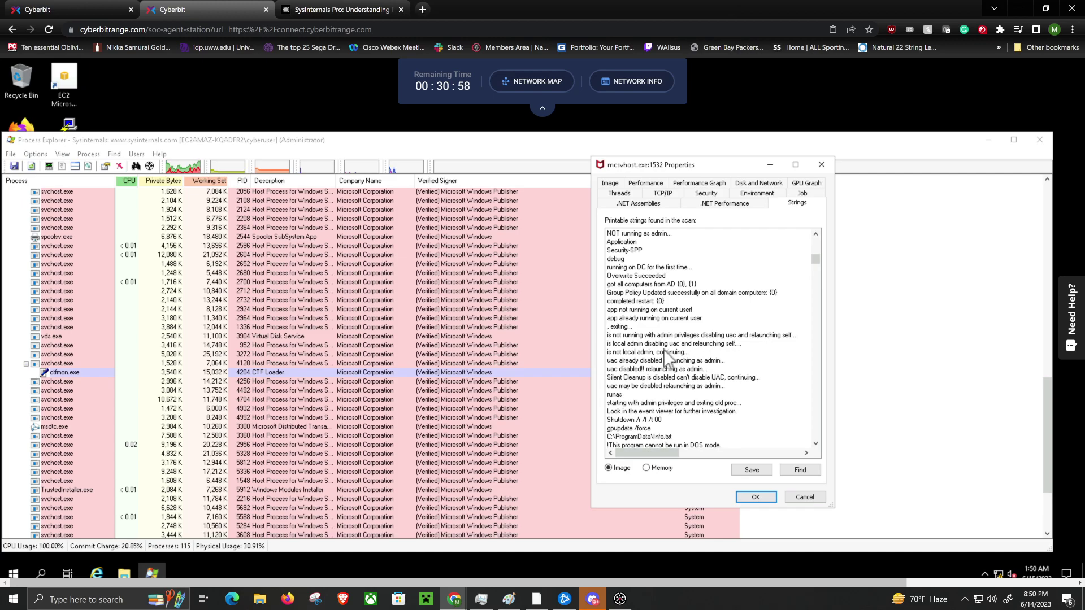
pyautogui.click(648, 345)
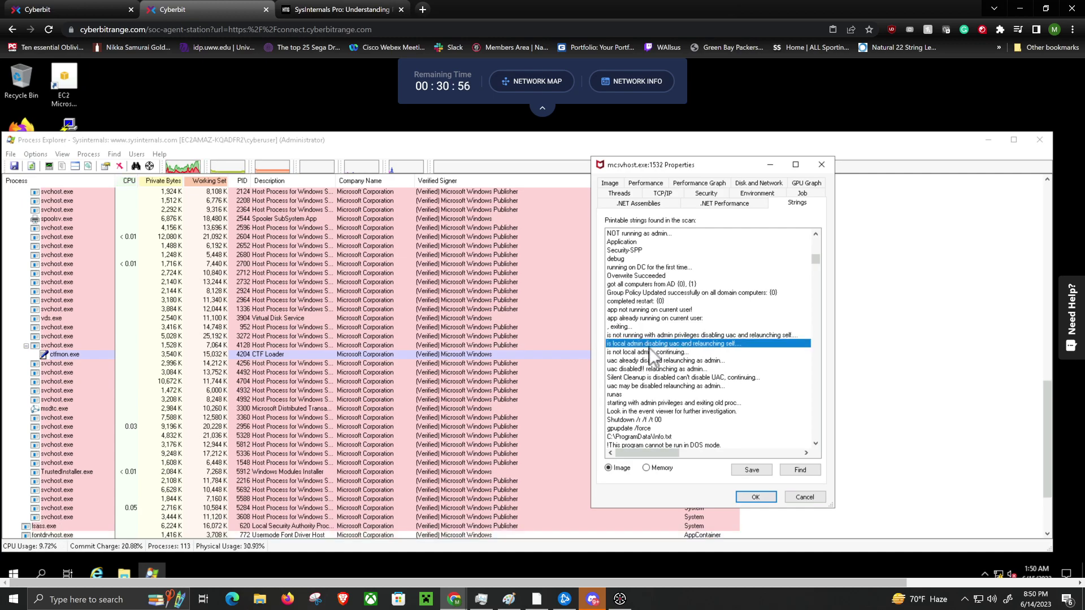
pyautogui.scroll(-3, 649, 347)
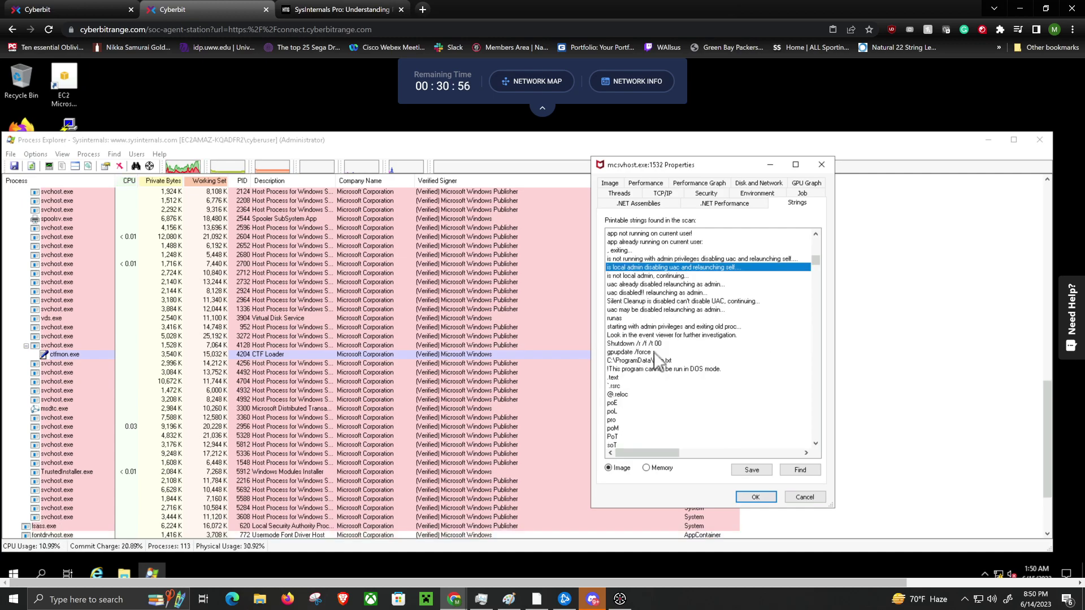
pyautogui.click(666, 301)
pyautogui.click(659, 310)
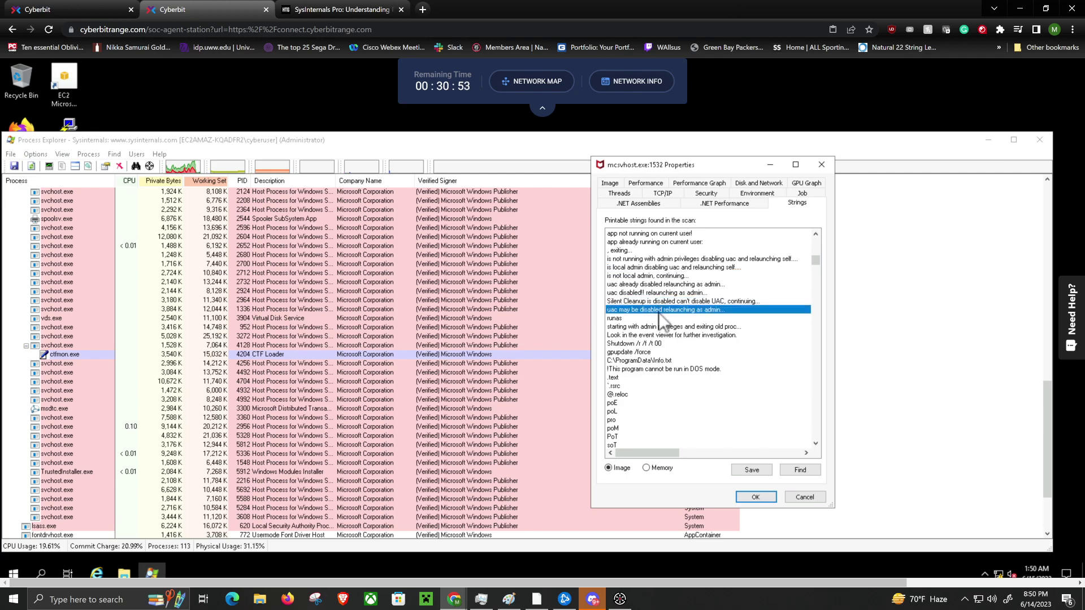
pyautogui.click(654, 261)
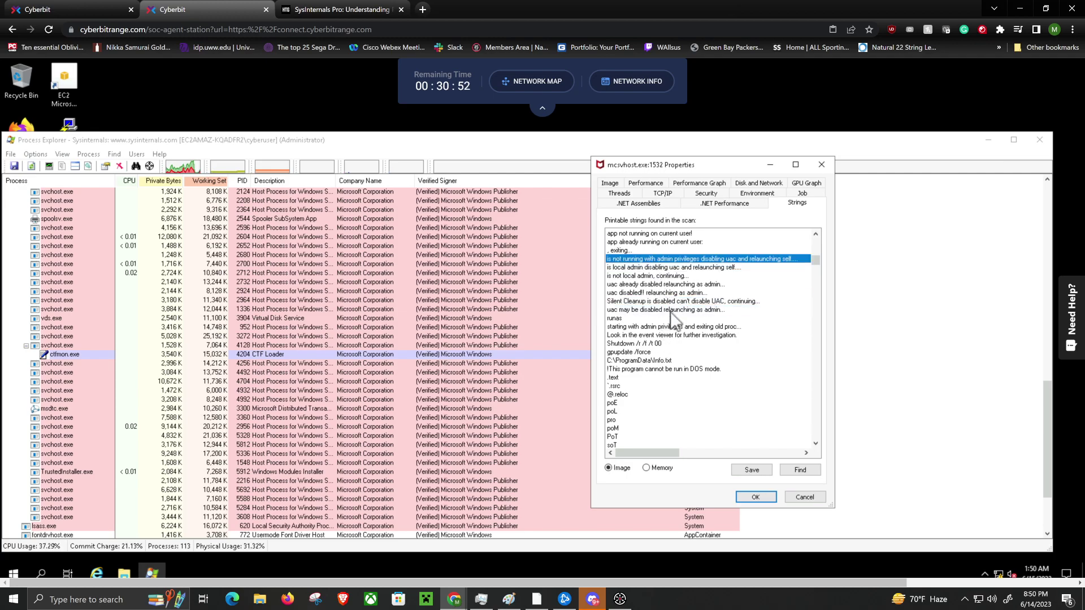
# Examine the printable strings of mcsvhost.exe, selecting the shutdown command and the "Keylogger started successfully! on user:" entry
pyautogui.click(634, 345)
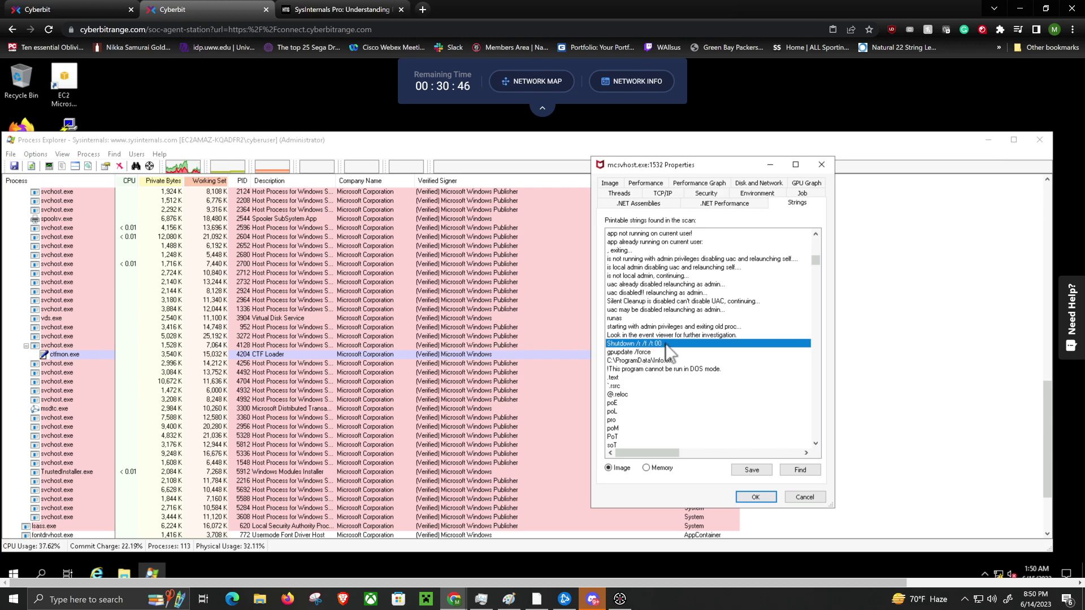
pyautogui.scroll(-2, 676, 384)
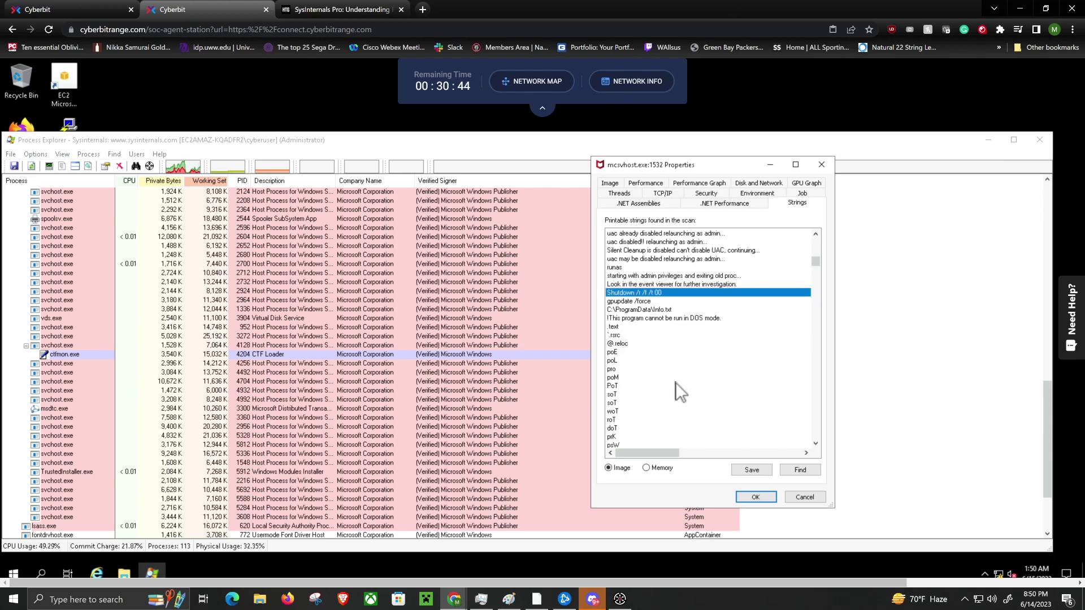
pyautogui.scroll(6, 676, 382)
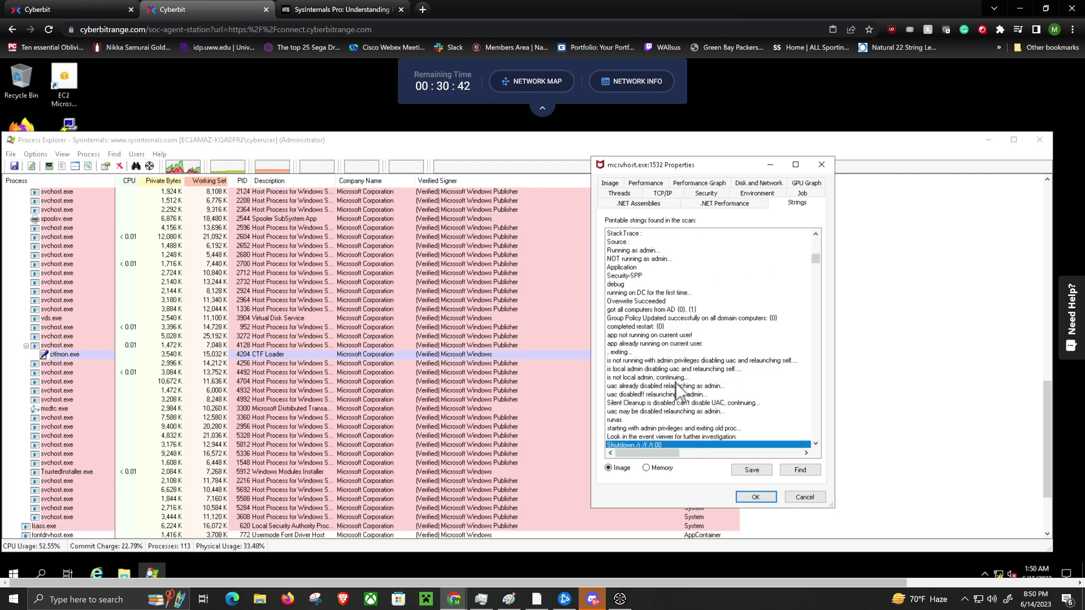
pyautogui.scroll(10, 676, 382)
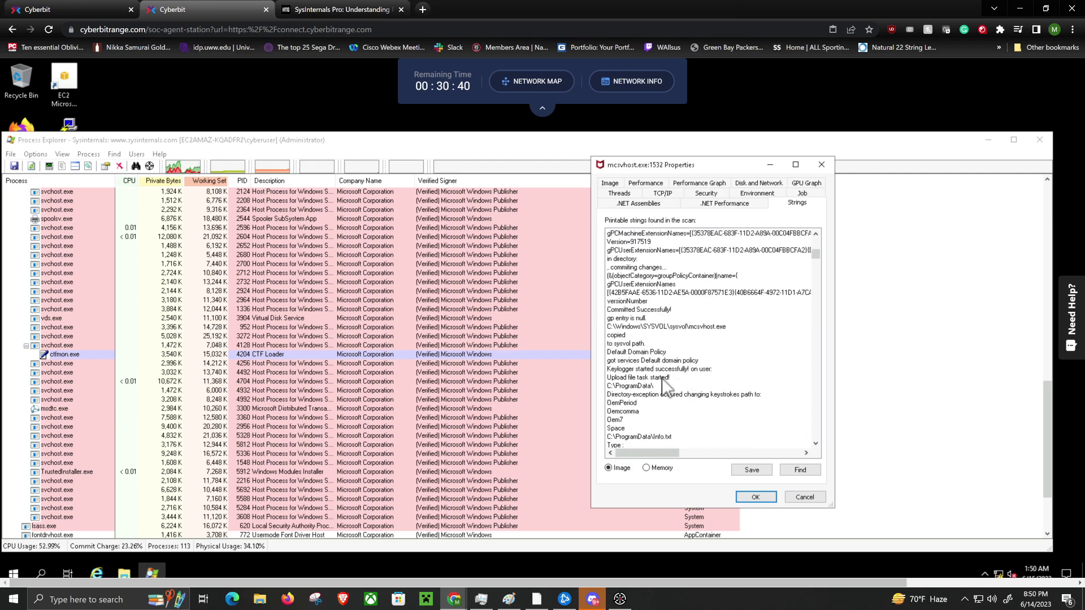
pyautogui.click(642, 368)
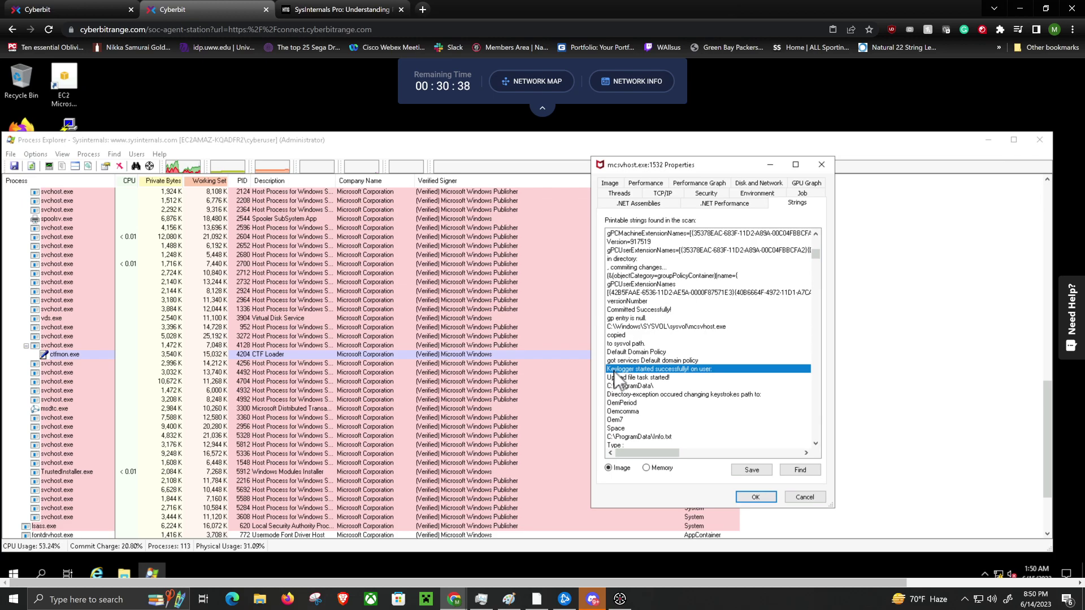
pyautogui.scroll(-10, 643, 372)
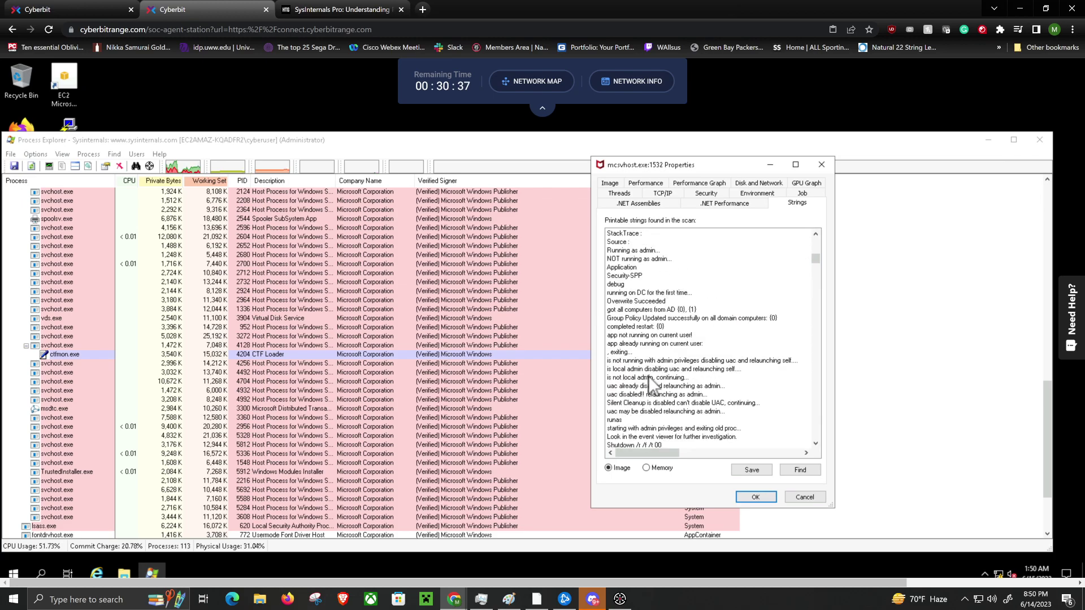
# Copy the text LowLevelKeyboardProc from the first answer option of quiz question 6, then return to the simulated station
pyautogui.click(101, 6)
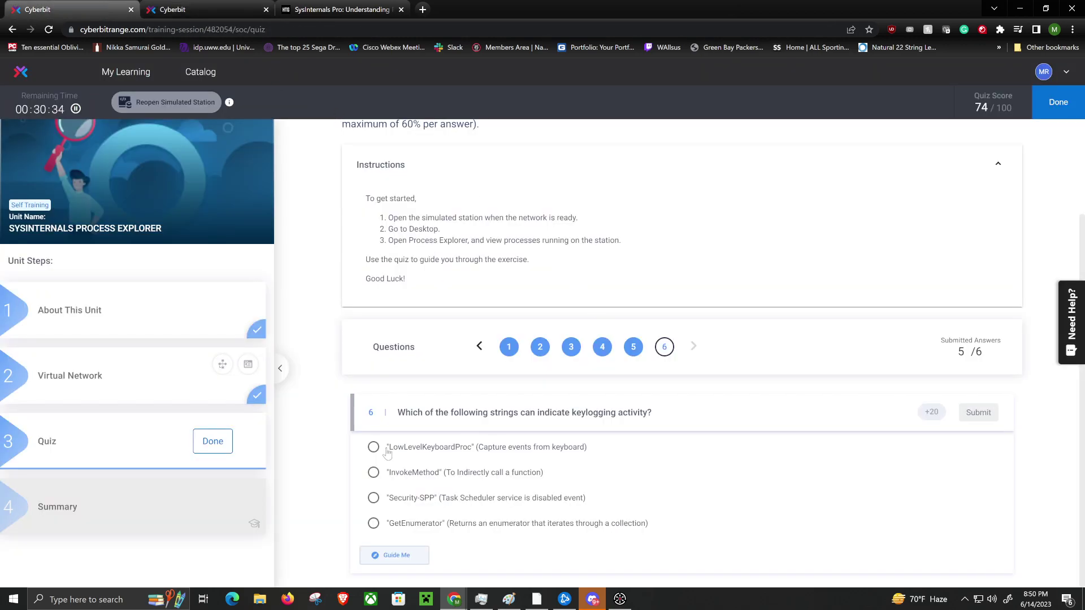
pyautogui.moveTo(388, 447); pyautogui.dragTo(472, 447)
pyautogui.rightClick(464, 448)
pyautogui.click(491, 456)
pyautogui.click(172, 9)
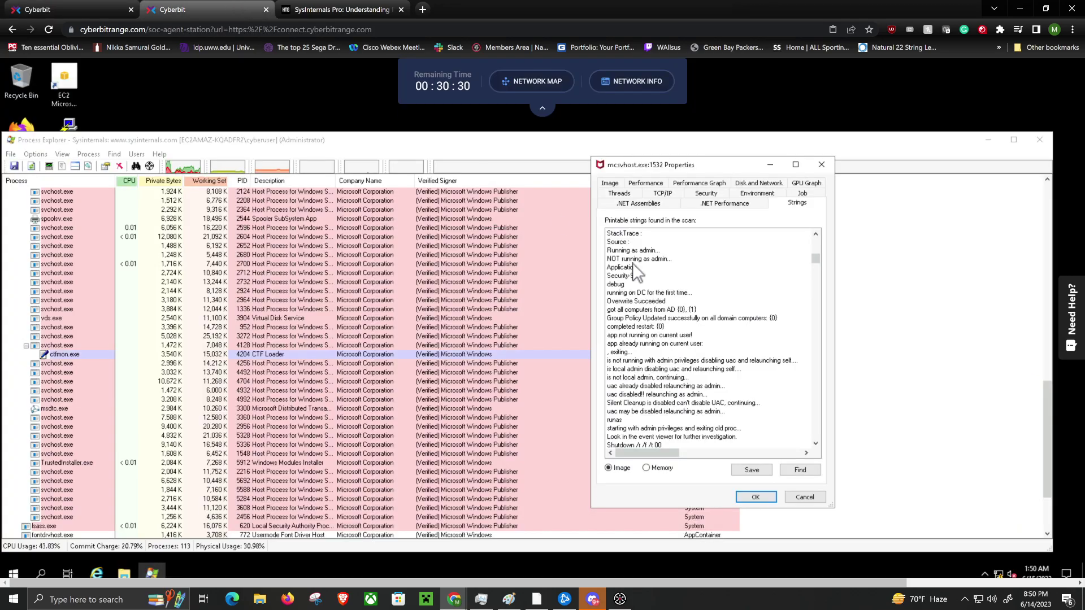
# Search downward through the printable strings of mcsvhost.exe for the copied text LowLevelKeyboardProc
pyautogui.click(723, 369)
pyautogui.click(800, 470)
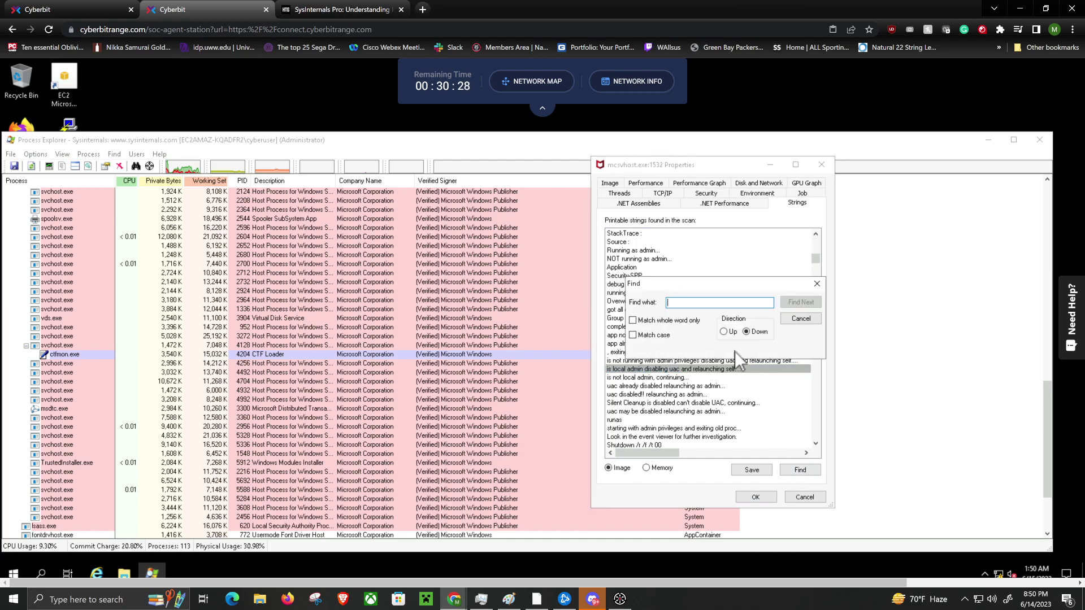
pyautogui.hotkey('ctrl', 'v')
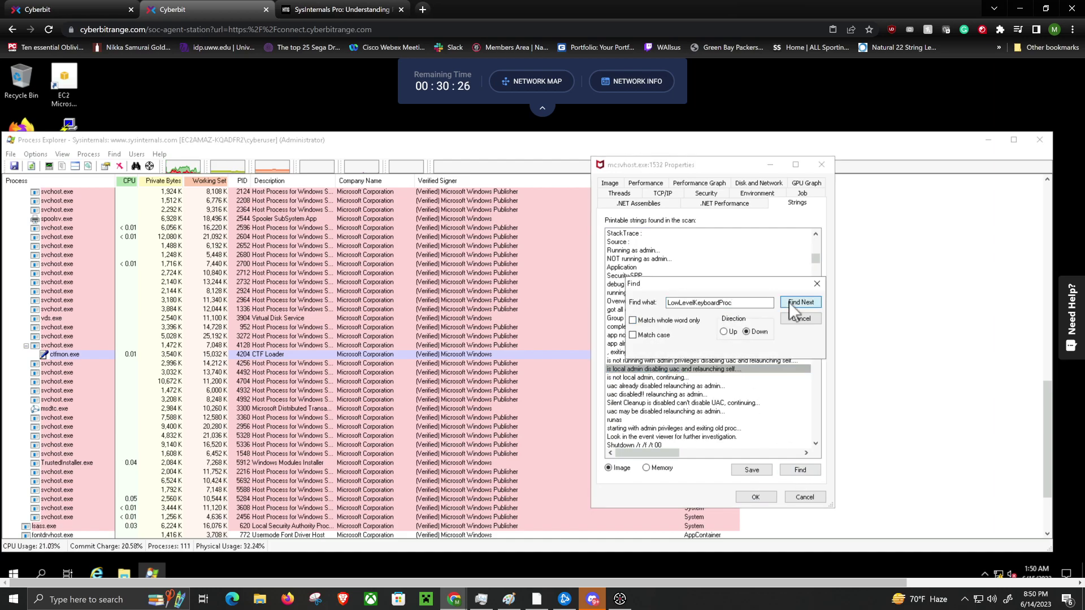
pyautogui.click(801, 302)
pyautogui.scroll(-6, 641, 311)
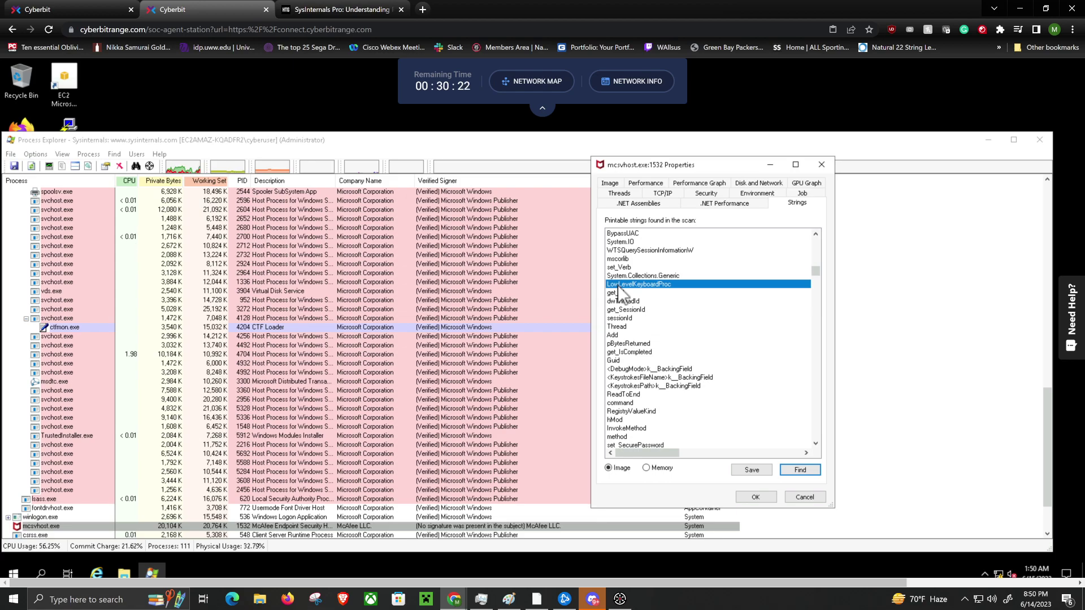
# Submit "LowLevelKeyboardProc" as the answer to quiz question 6 and mark the quiz as done to reach the summary
pyautogui.hotkey('ctrl', 'shift', 'Tab')
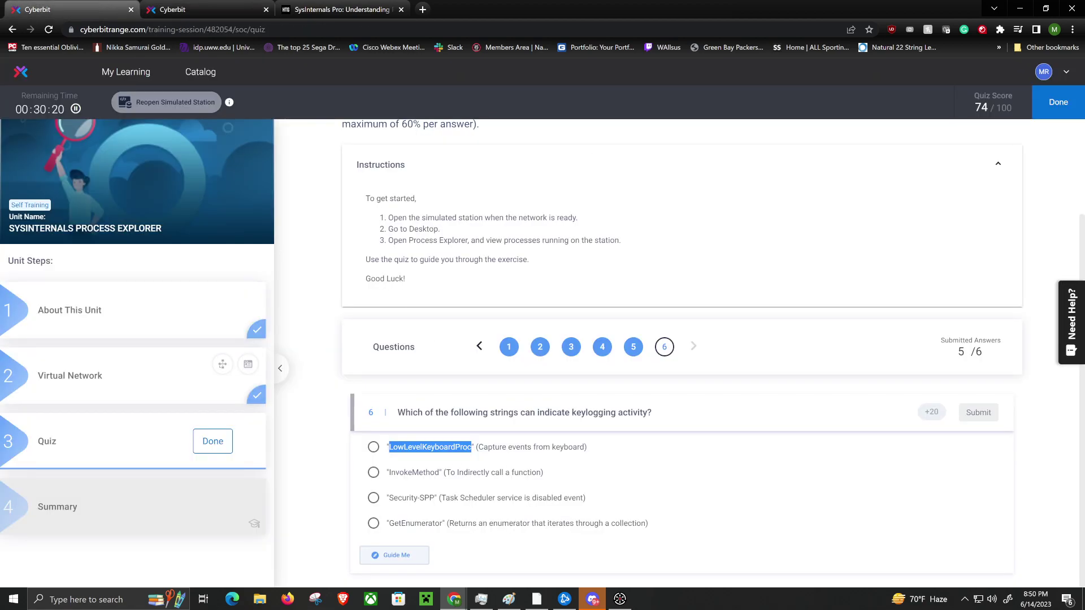
pyautogui.click(373, 447)
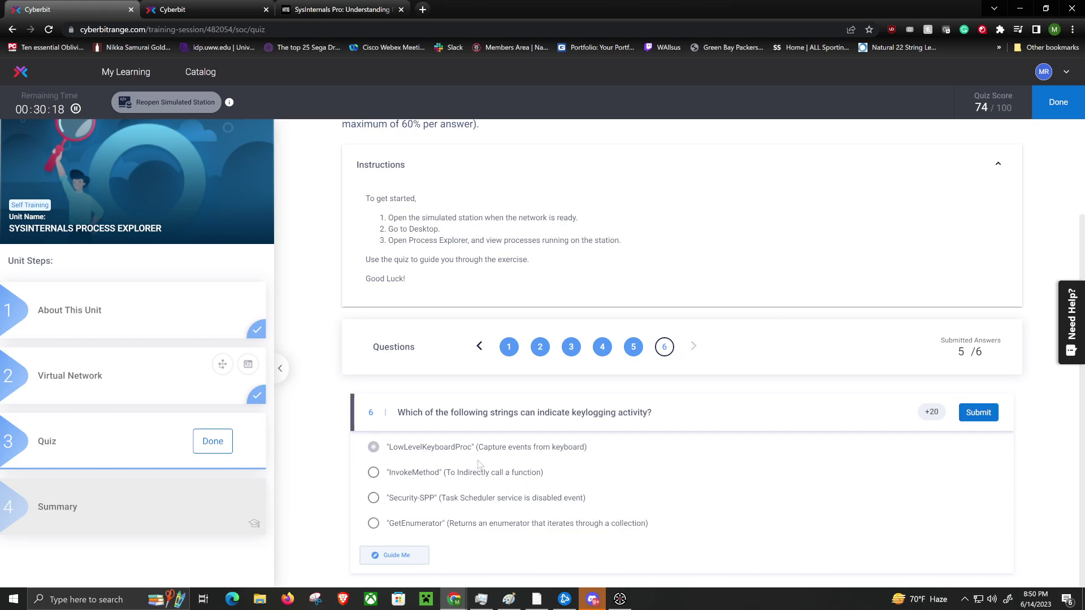
pyautogui.click(977, 413)
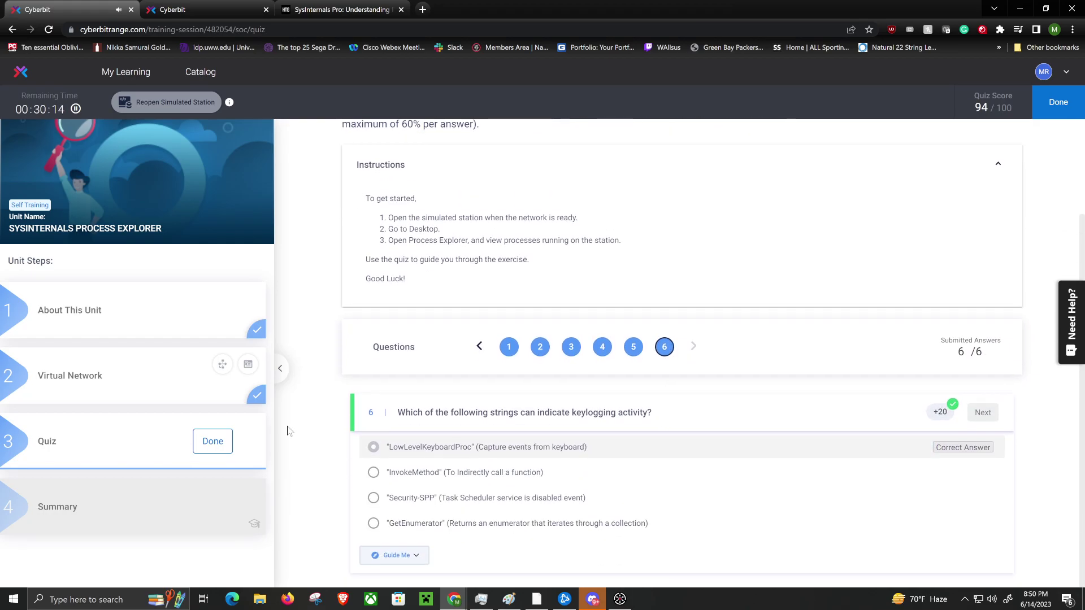
pyautogui.click(213, 442)
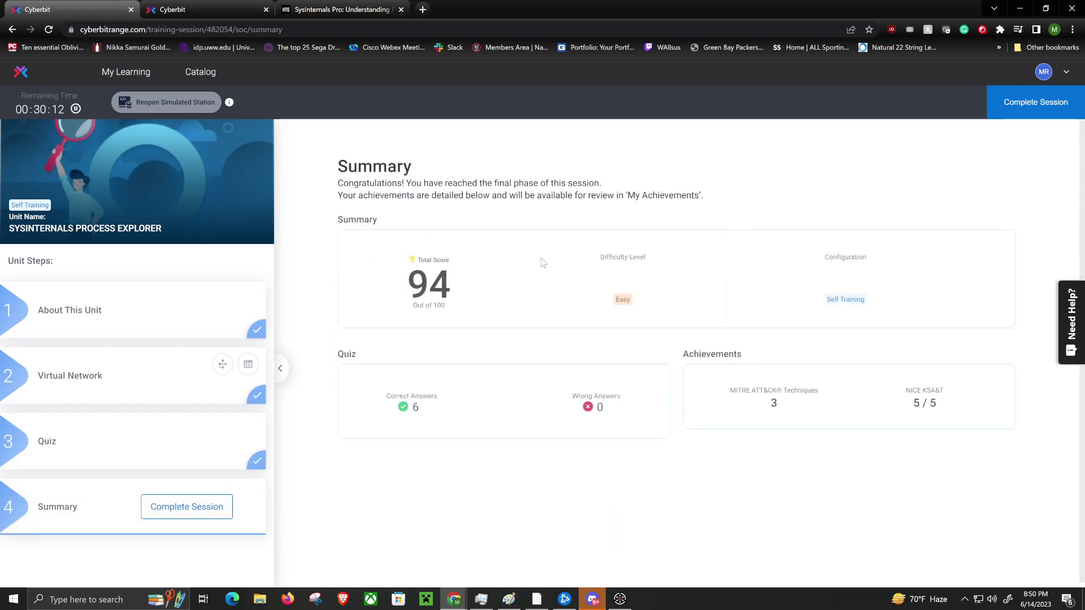